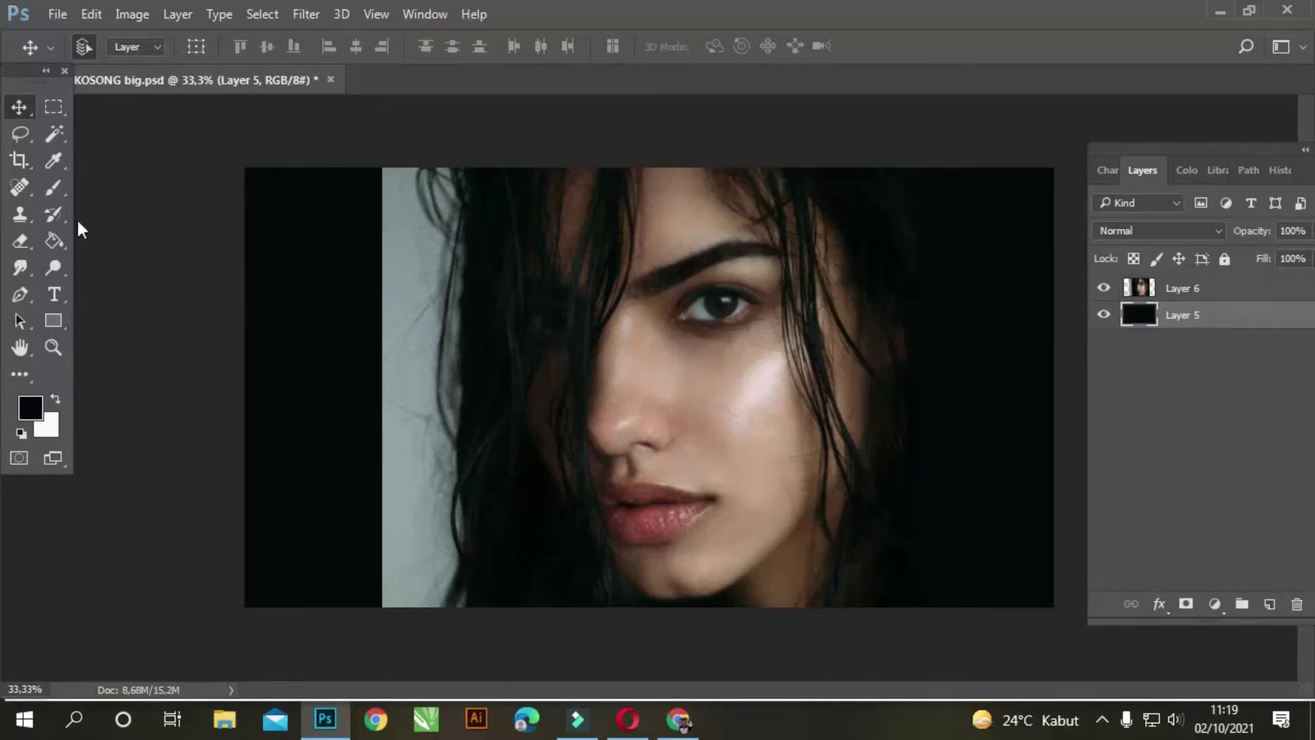
Extend the grey background of the portrait on Layer 6 out to the canvas's left edge and deselect
click(53, 106)
drag(355, 167, 408, 671)
click(19, 107)
drag(396, 290, 258, 265)
key(ctrl+z)
click(1176, 288)
key(ctrl+d)
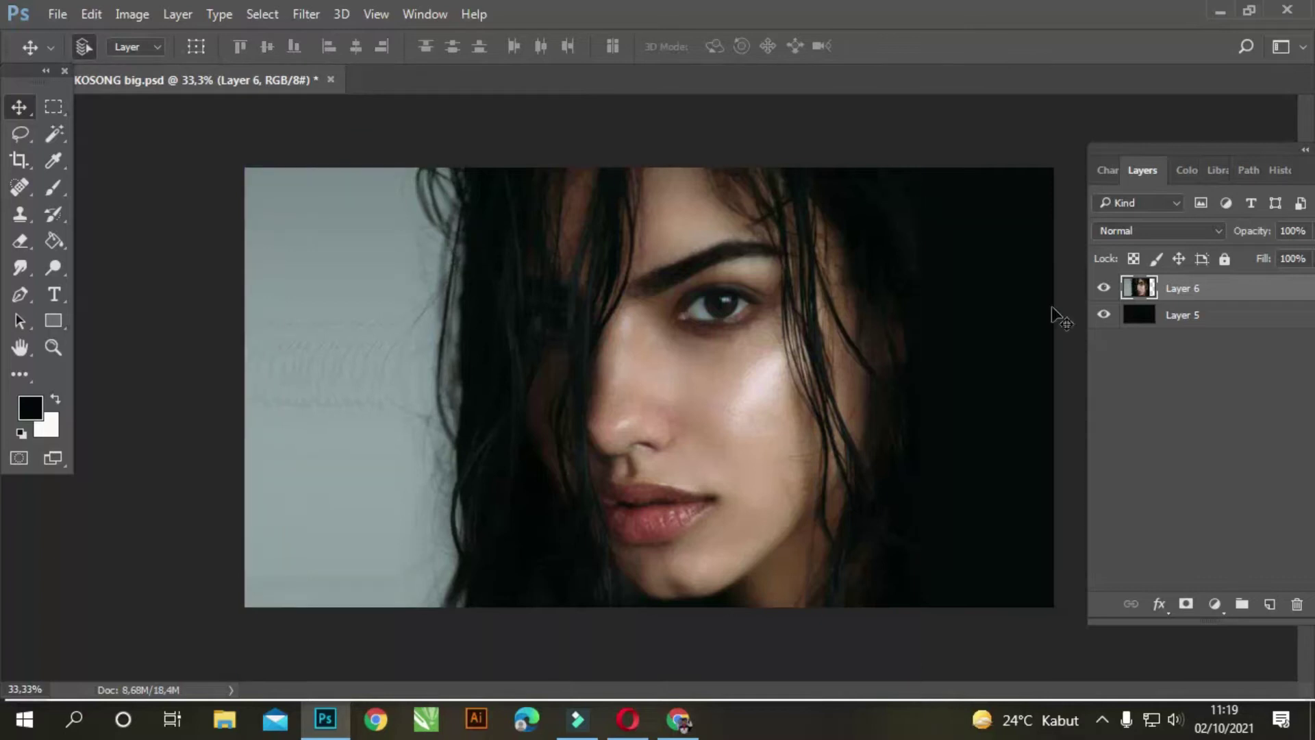
click(20, 107)
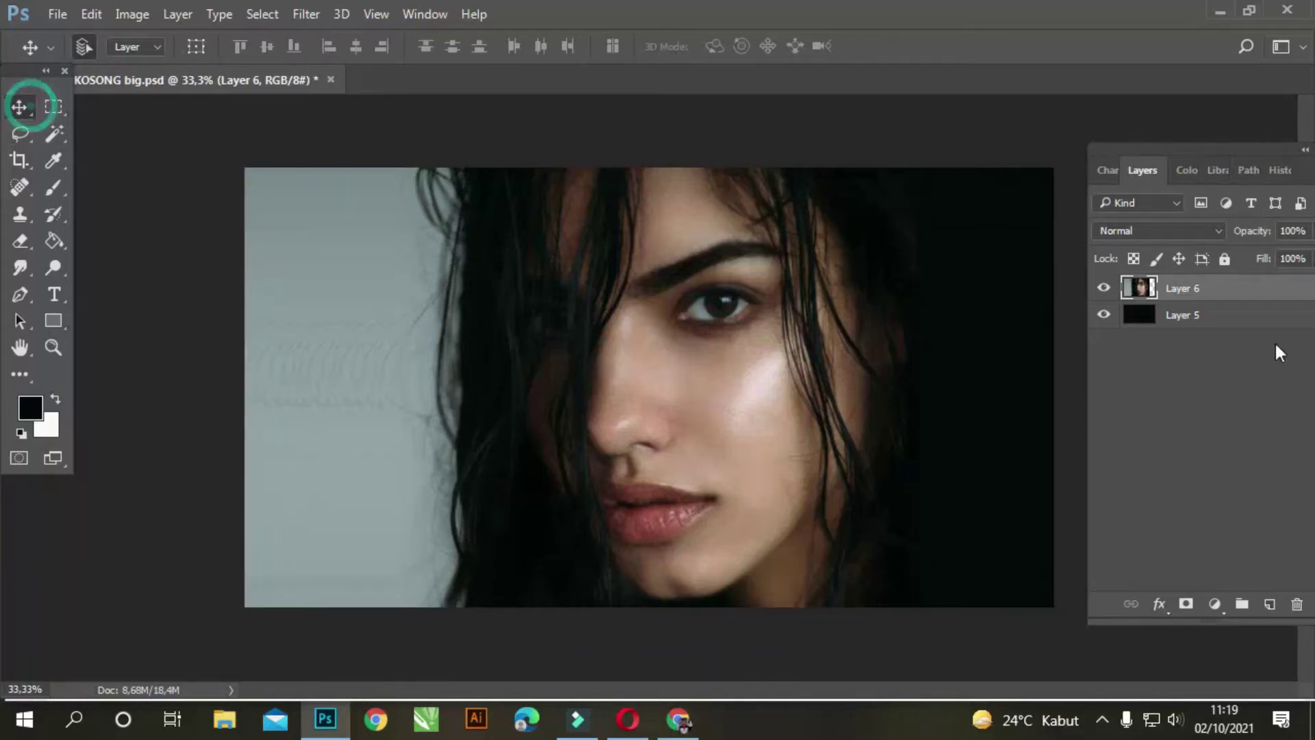
key(ctrl+o)
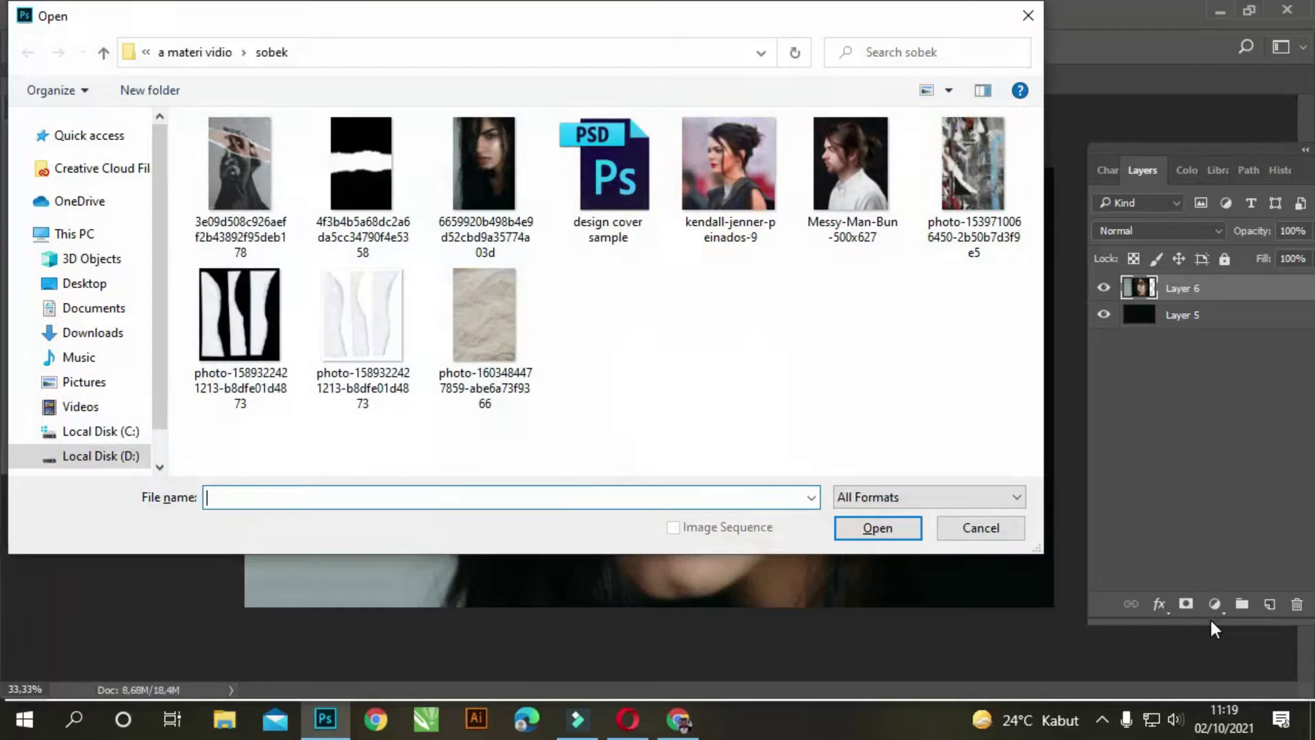
click(380, 322)
click(889, 539)
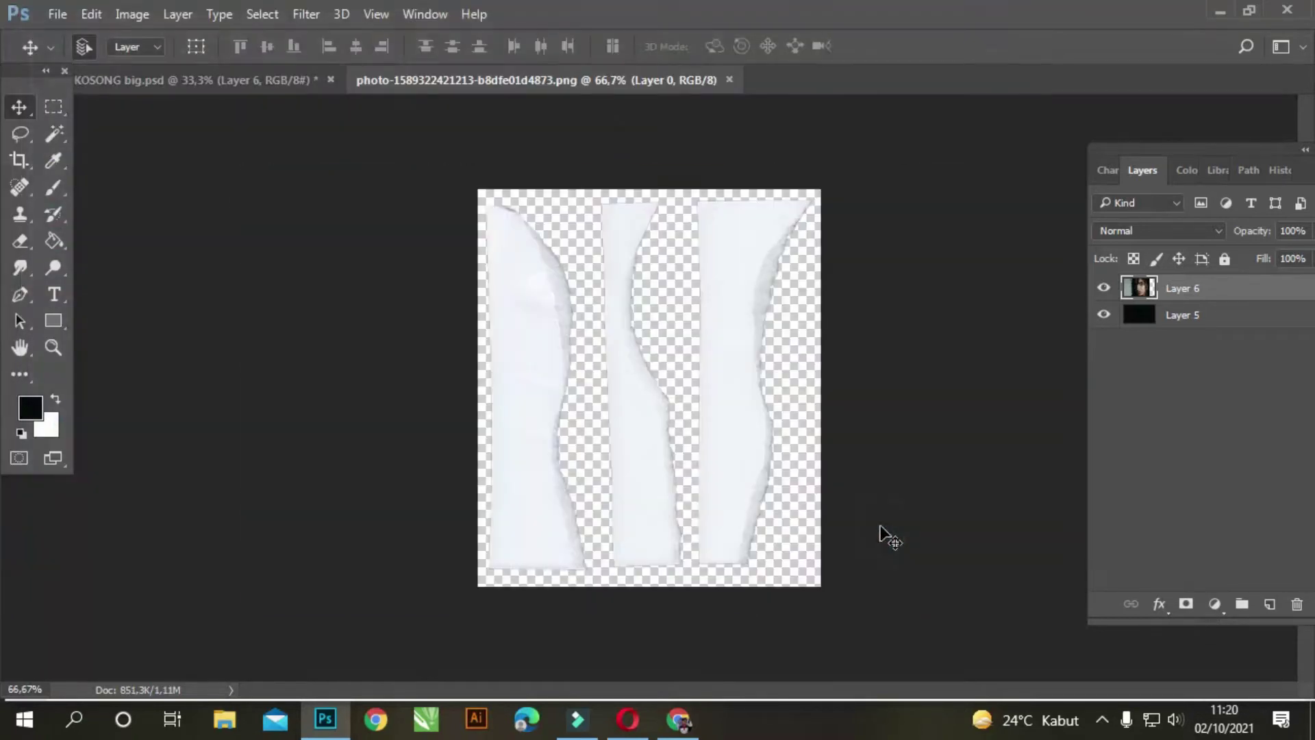
Lasso the rightmost torn-paper strip, copy it into the KOSONG big.psd composition, and minimize the source image
click(21, 133)
drag(689, 184, 671, 368)
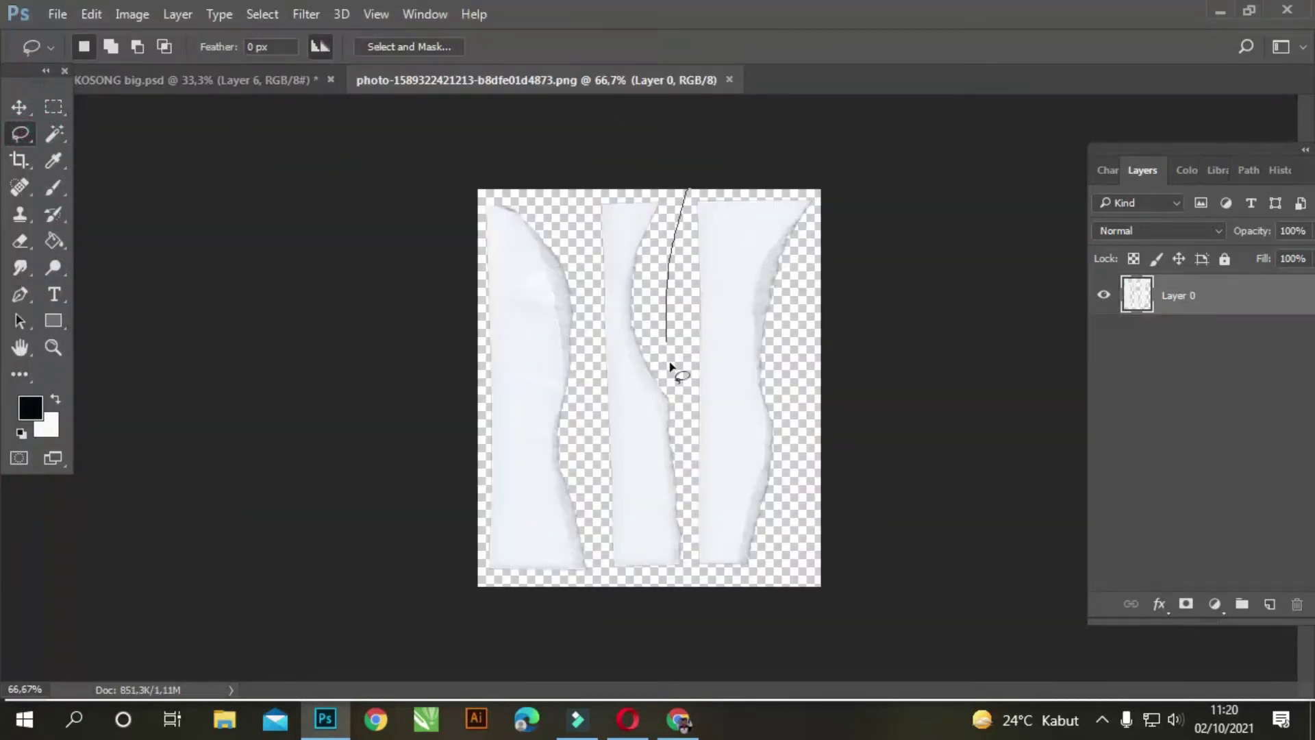
mouse_move(737, 611)
mouse_down()
mouse_move(829, 205)
mouse_move(705, 181)
mouse_up()
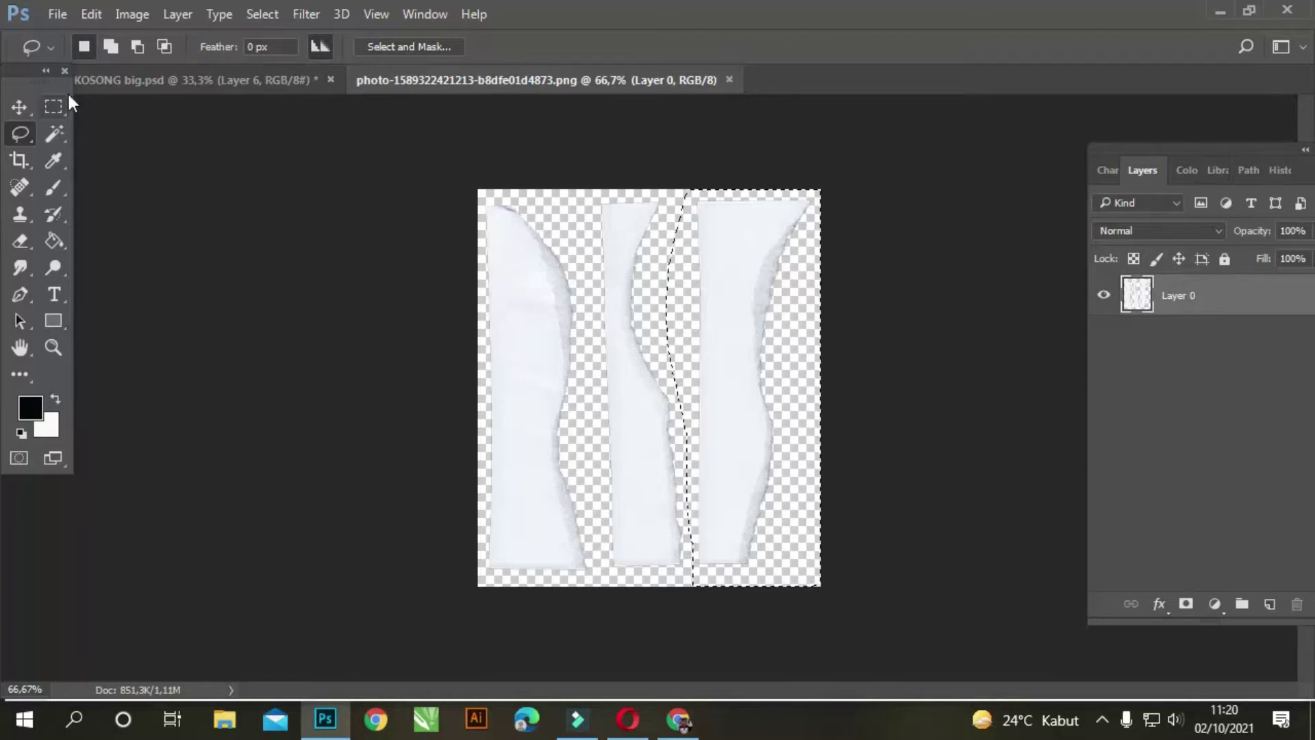
click(19, 107)
drag(438, 80, 340, 186)
drag(513, 240, 720, 283)
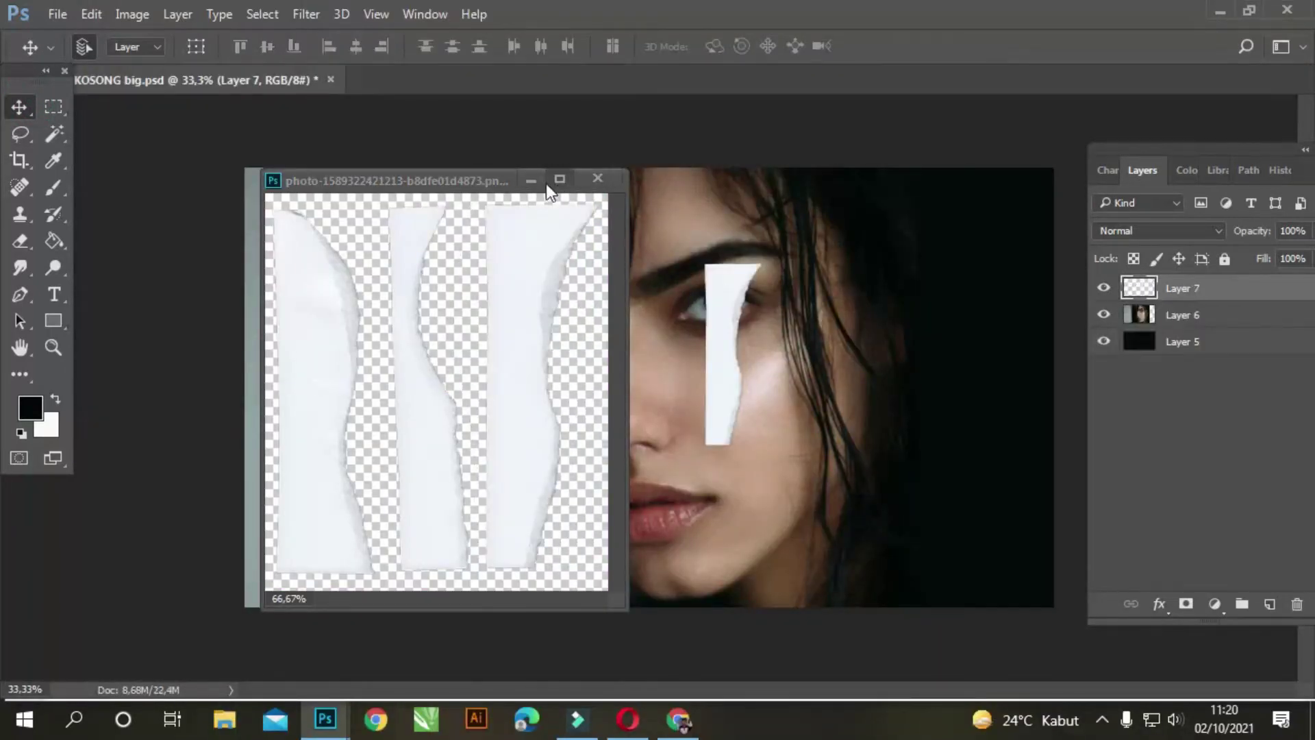
click(532, 181)
Rotate the paper strip 90° and enlarge it to about 459% so it spans the canvas width across the face, torn edge downward
key(ctrl+t)
drag(761, 264, 848, 484)
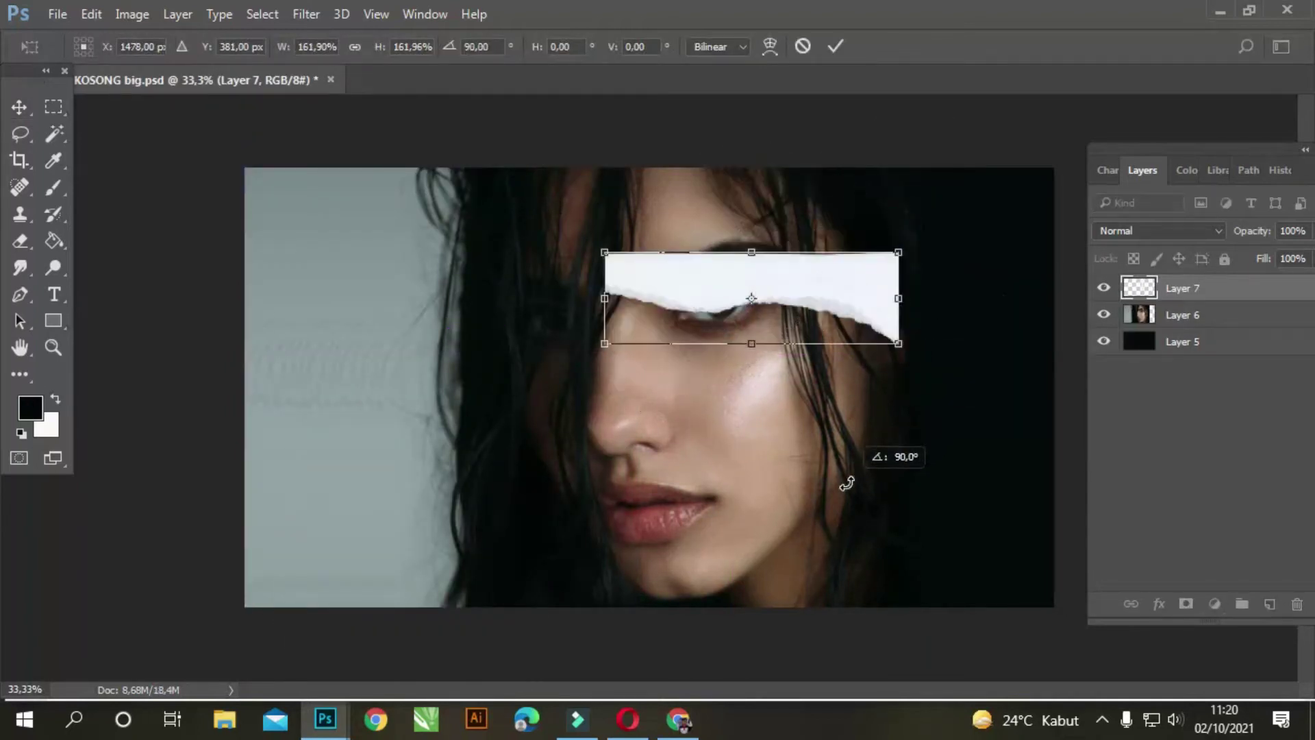
drag(891, 255, 1069, 197)
drag(605, 343, 256, 516)
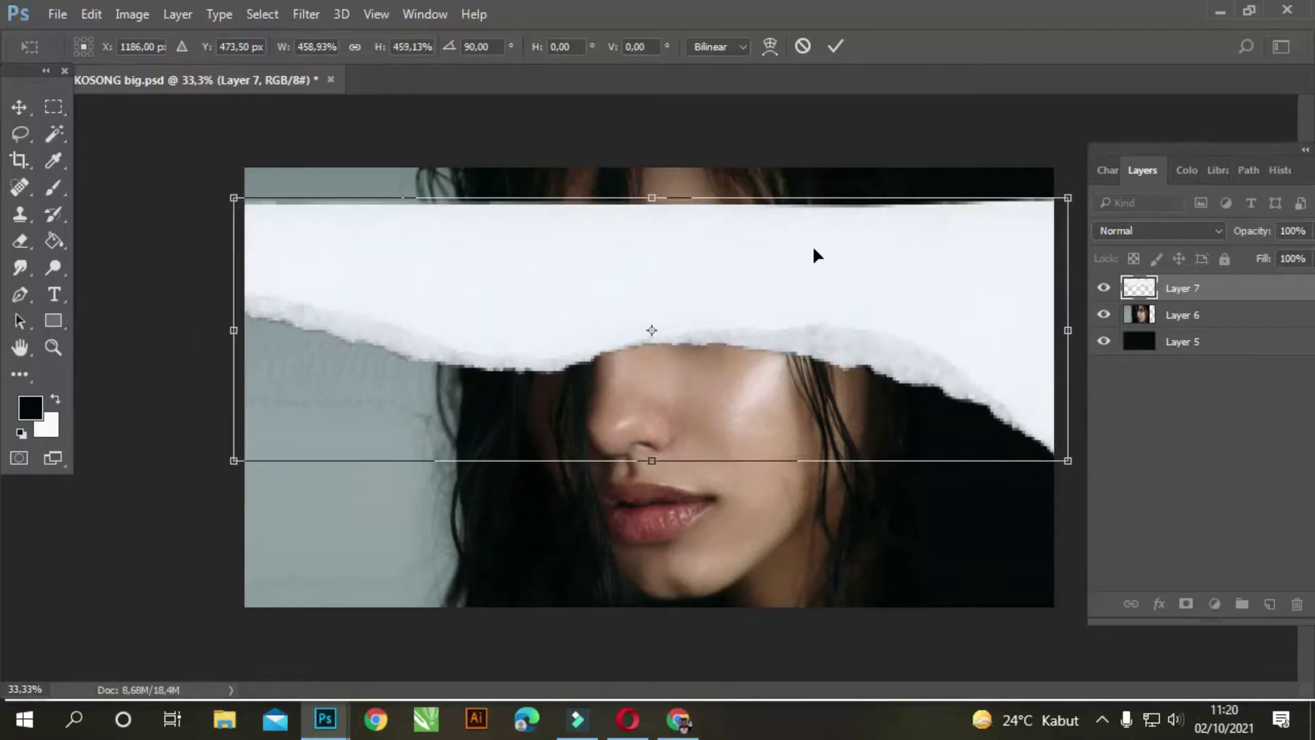
drag(1068, 461, 1064, 459)
drag(883, 290, 884, 356)
key(Return)
Select the strip's upper part, extend the white paper to the canvas's top edge, and deselect
click(53, 106)
drag(245, 168, 1080, 355)
click(19, 106)
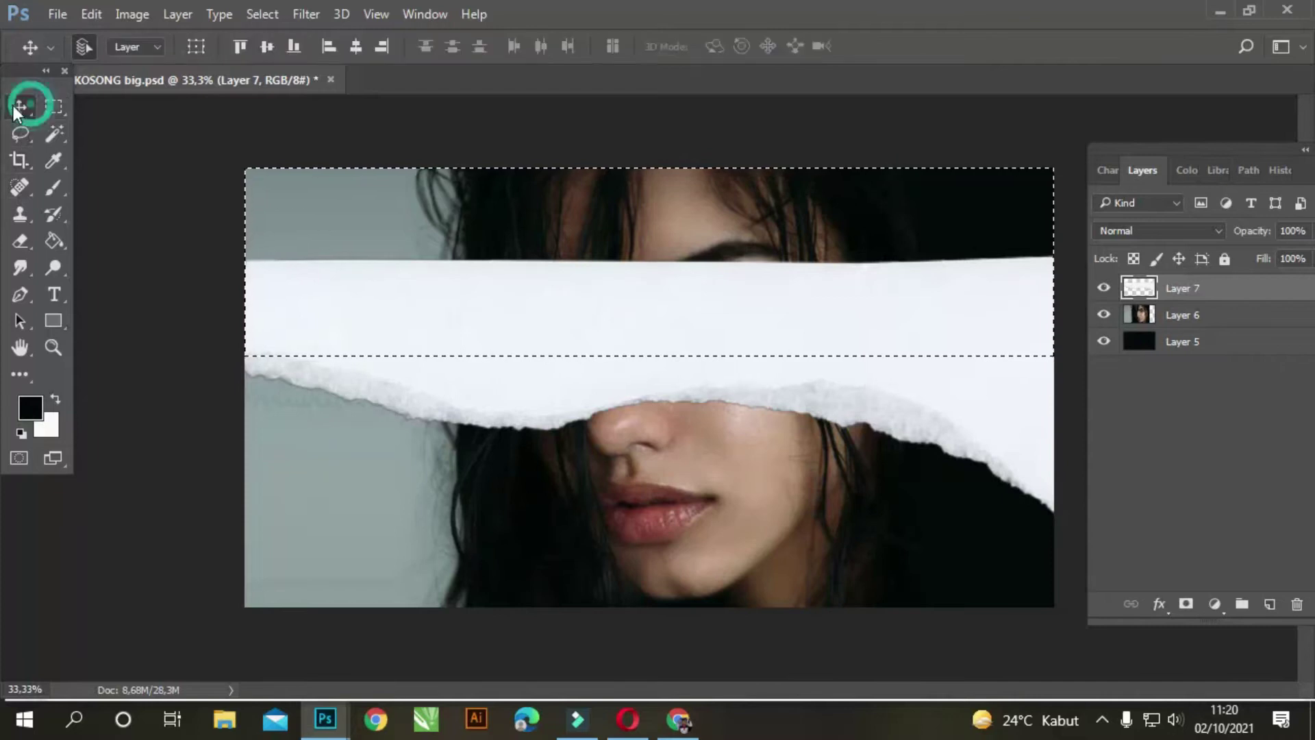
drag(566, 288, 566, 214)
key(ctrl+d)
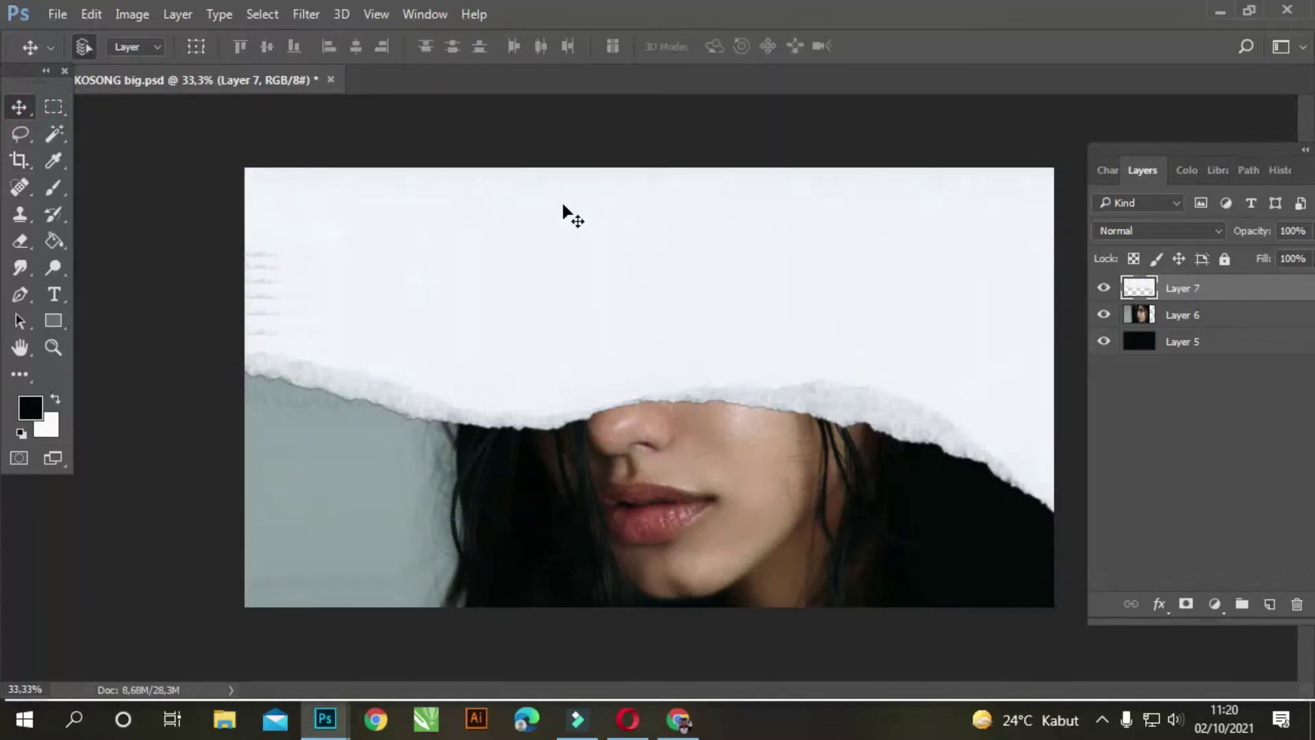
Duplicate the portrait layer twice, moving the original below black Layer 5 and one copy above the torn-paper Layer 7
drag(1203, 315, 1269, 605)
drag(1190, 342, 1195, 384)
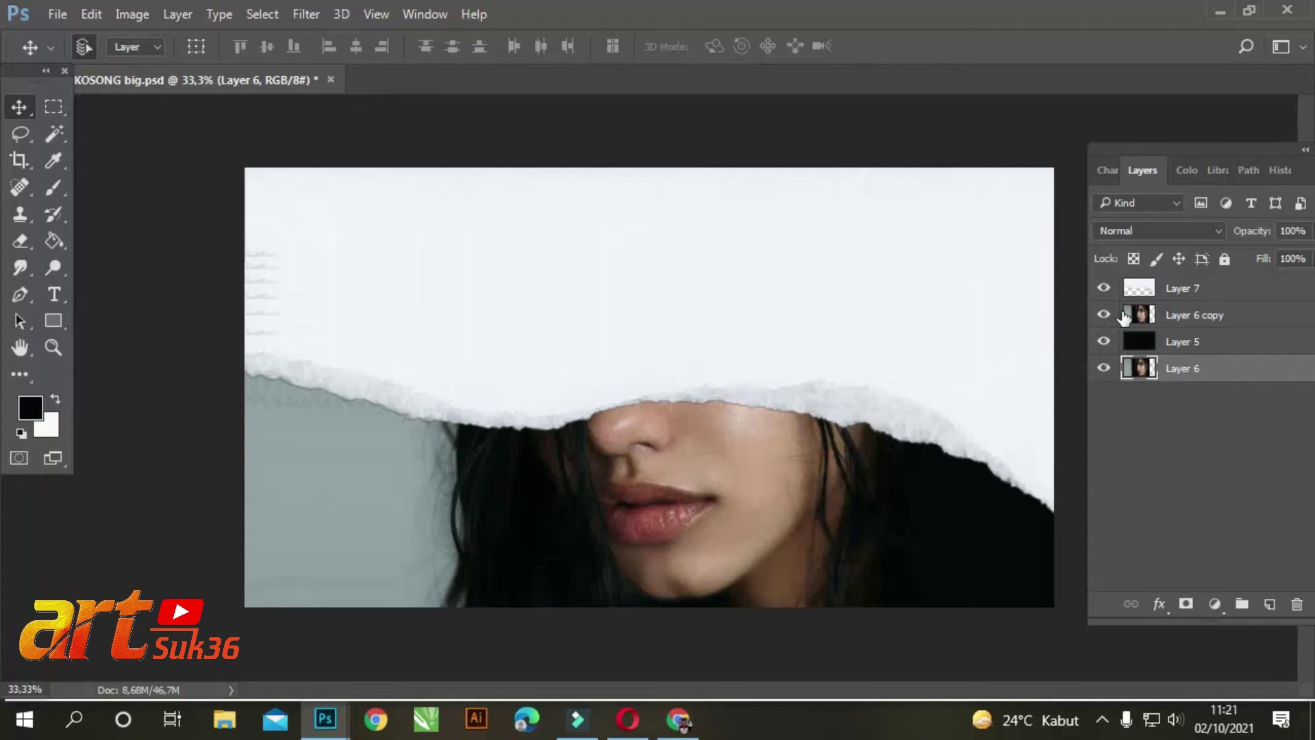
click(1197, 320)
click(1183, 319)
drag(1183, 318, 1270, 604)
drag(1179, 321, 1177, 291)
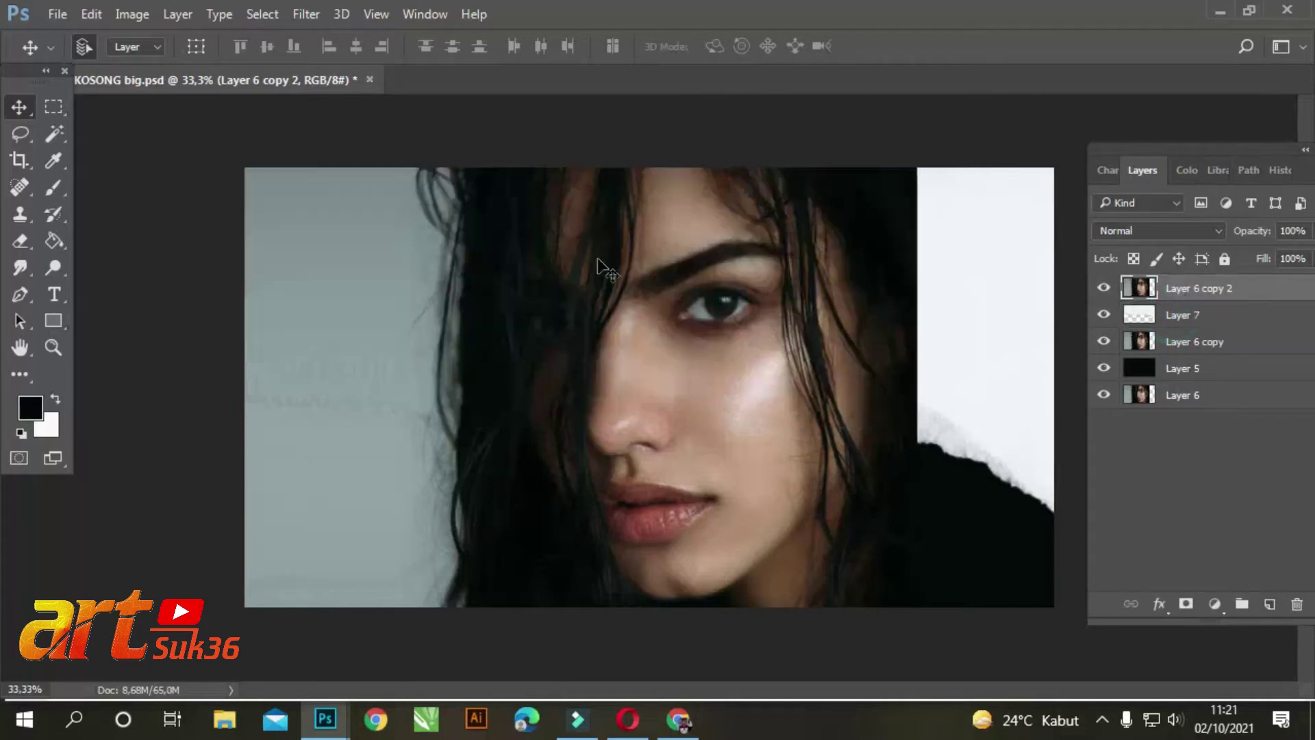
Clip the topmost portrait copy to the torn-paper layer beneath it
right_click(1161, 297)
click(1179, 286)
right_click(1178, 287)
click(822, 464)
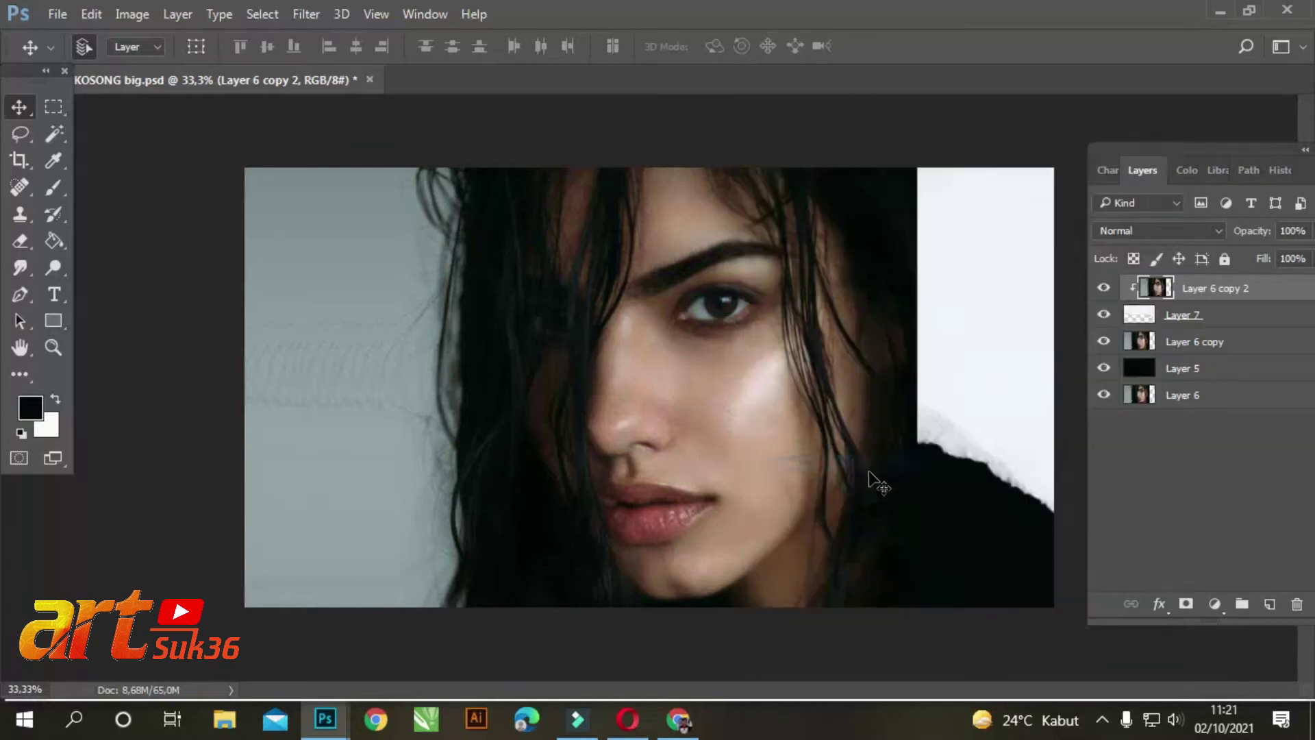
Convert Layer 6 copy to grayscale with the Black & White adjustment using the Default preset
click(1173, 342)
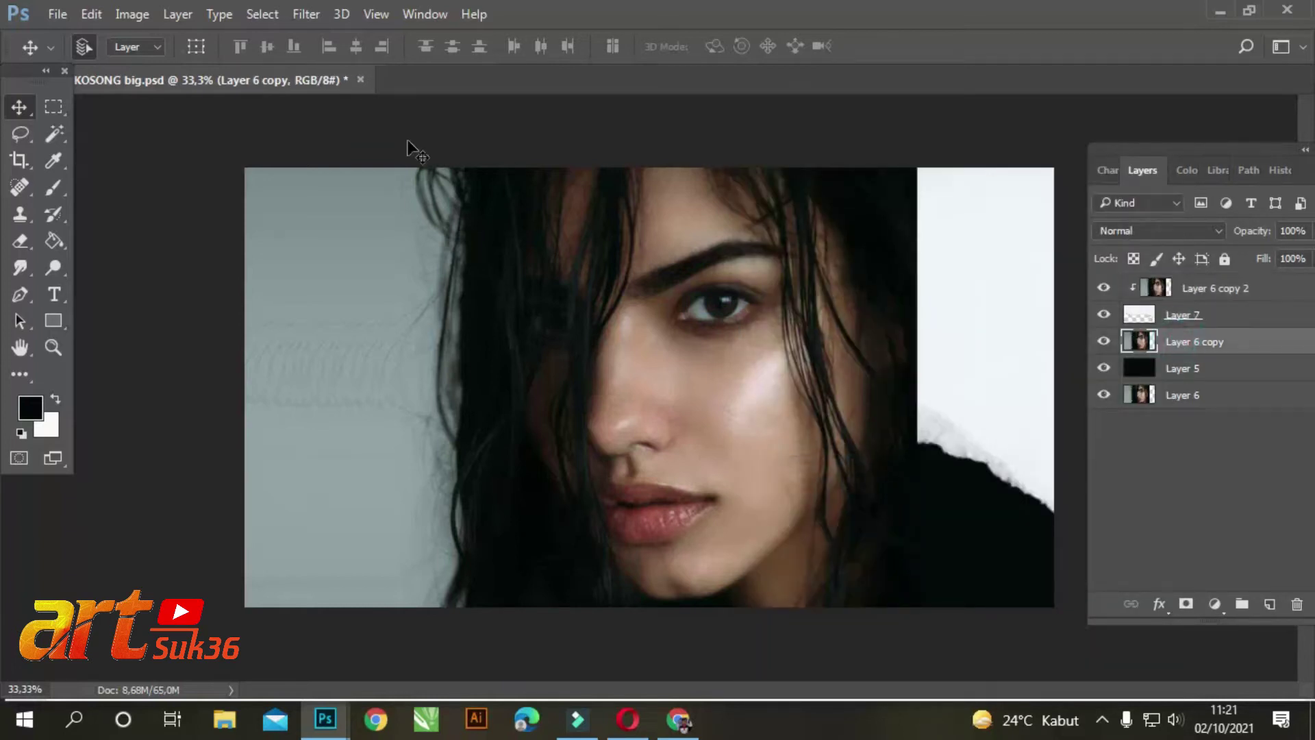
click(130, 14)
mouse_move(133, 60)
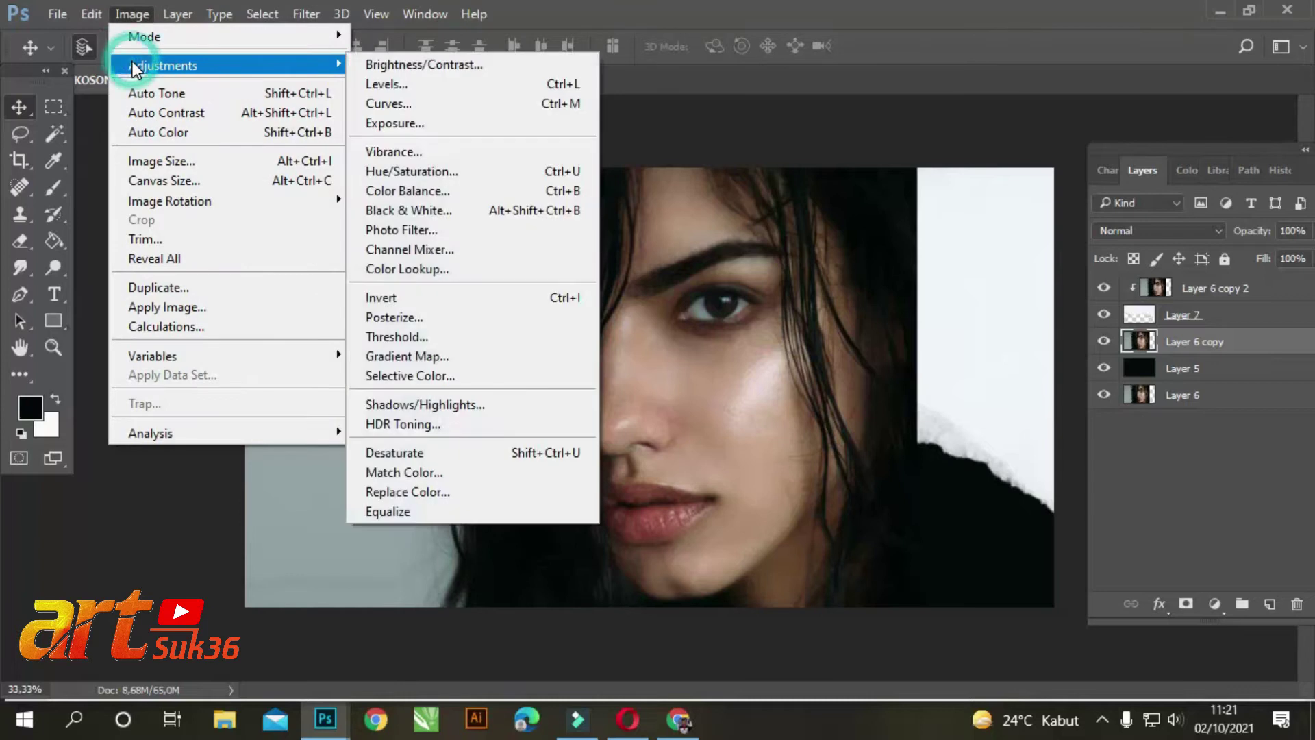
click(400, 211)
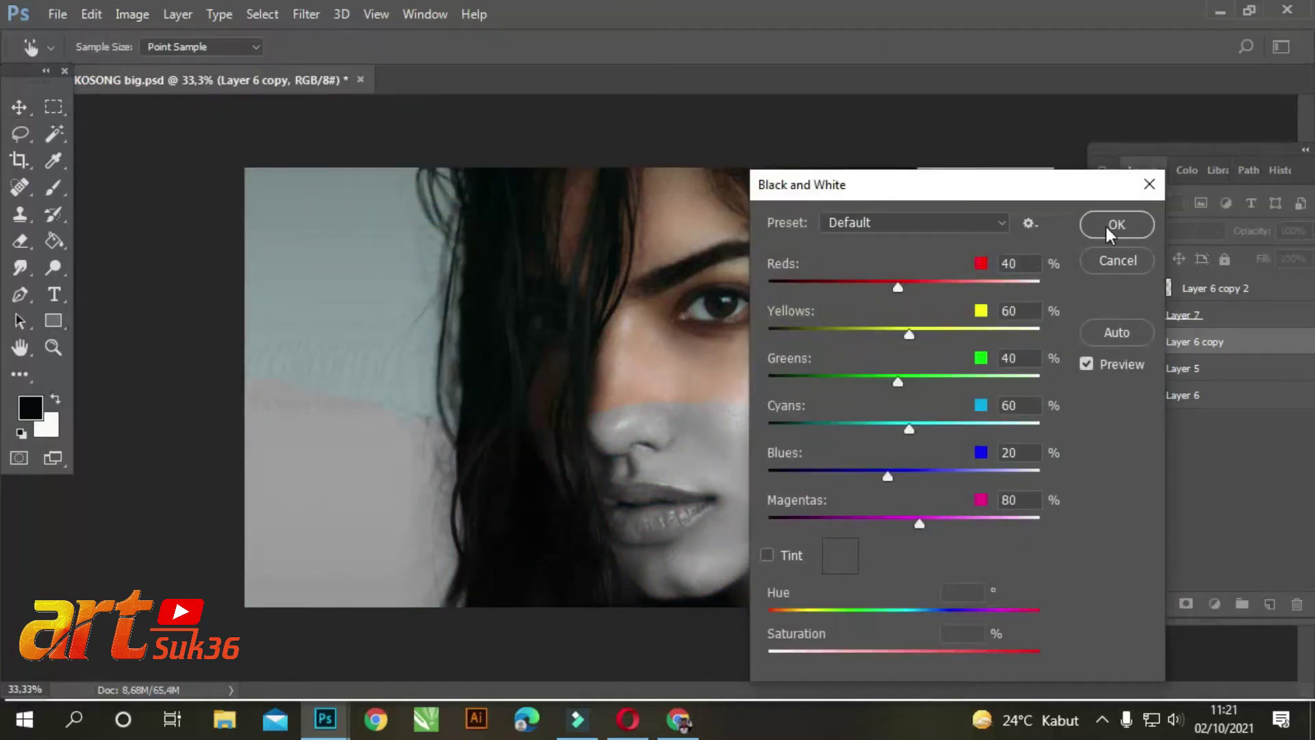
click(1108, 228)
Duplicate the torn-paper Layer 7 and warp the lower copy's bottom edge downward to expose a white torn border
click(1196, 319)
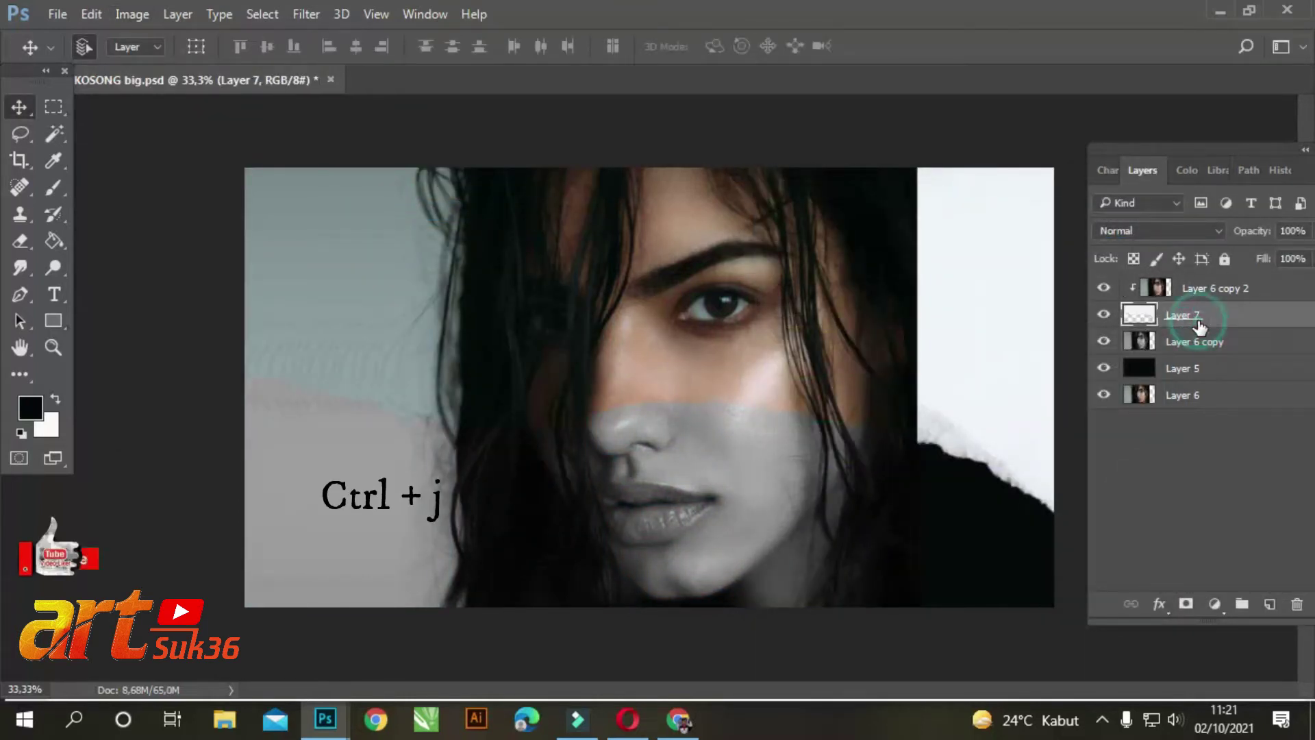
key(ctrl+j)
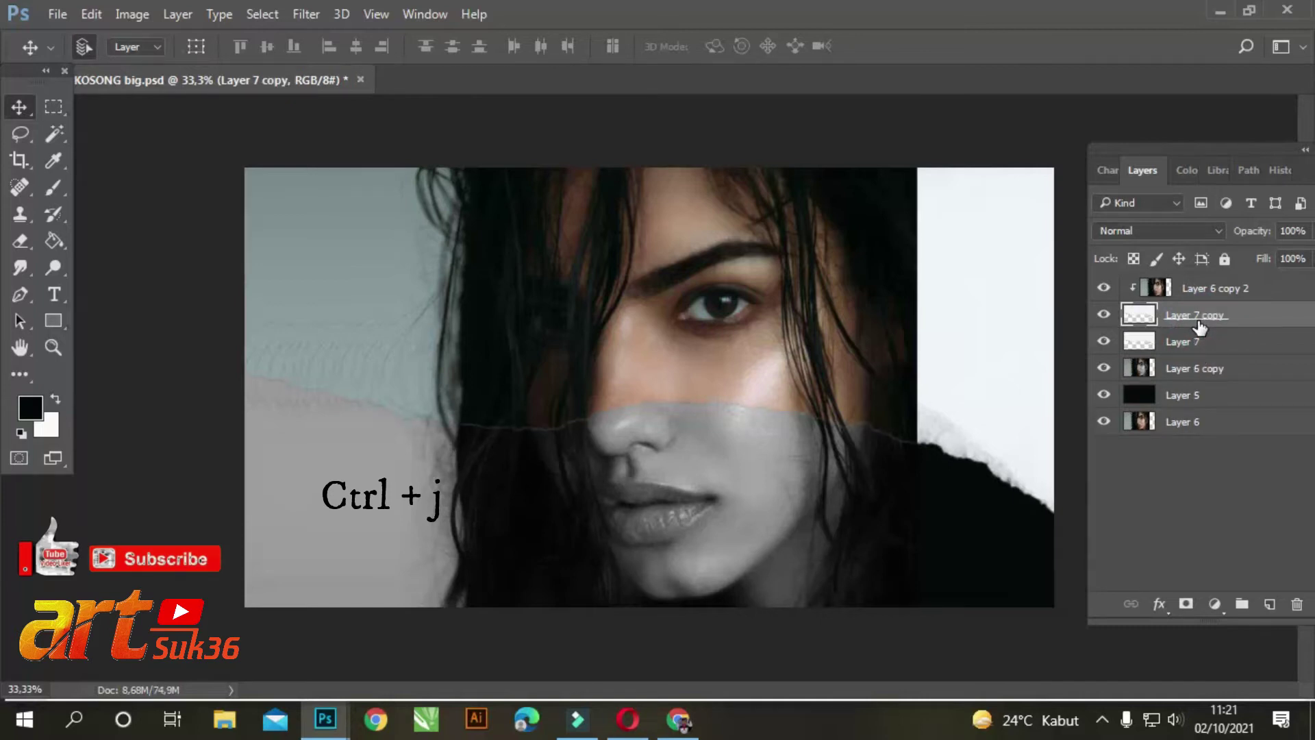
click(1192, 343)
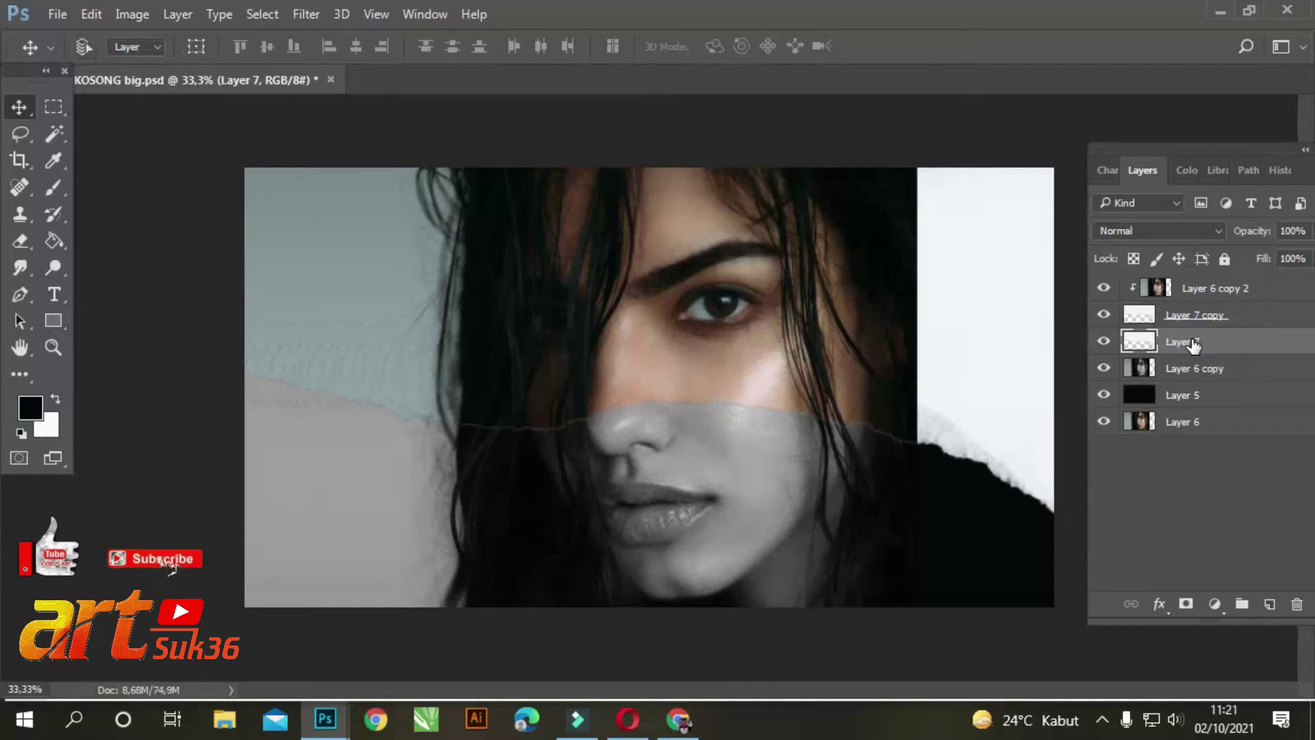
key(ctrl+t)
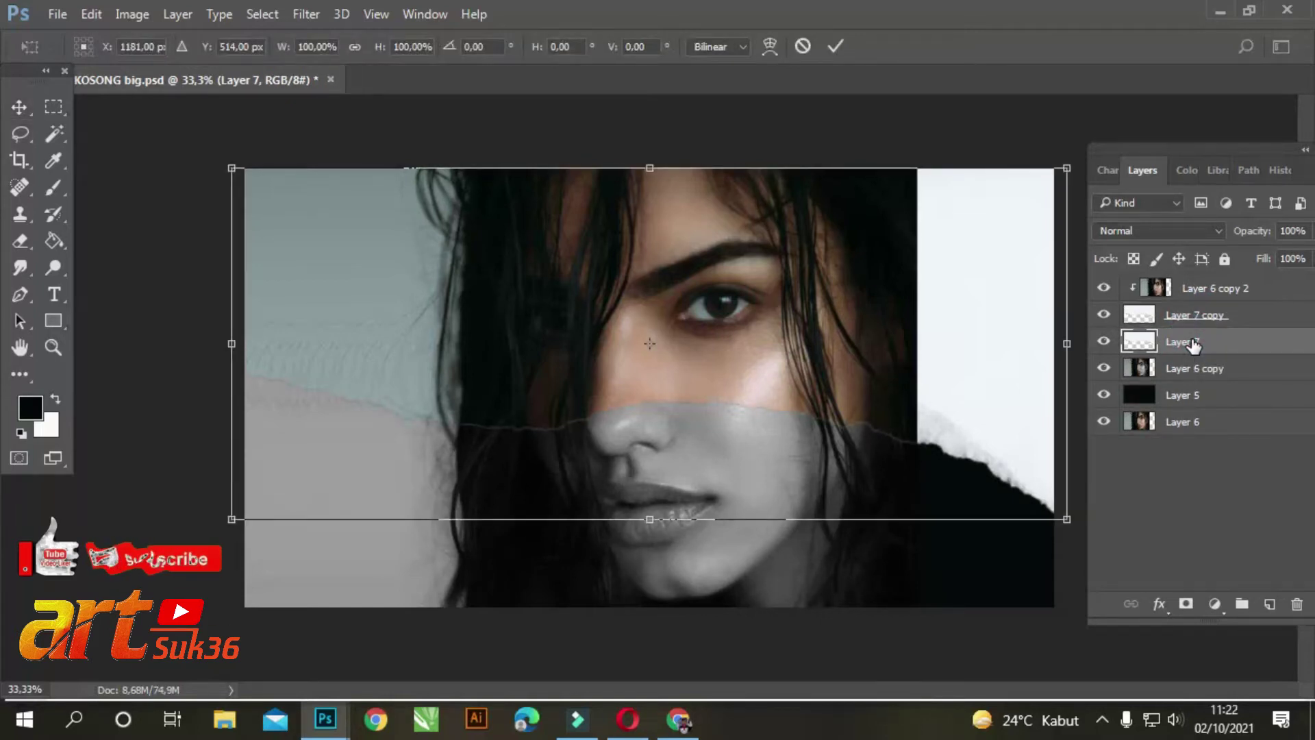
click(770, 46)
drag(235, 524, 226, 560)
drag(1068, 520, 1096, 551)
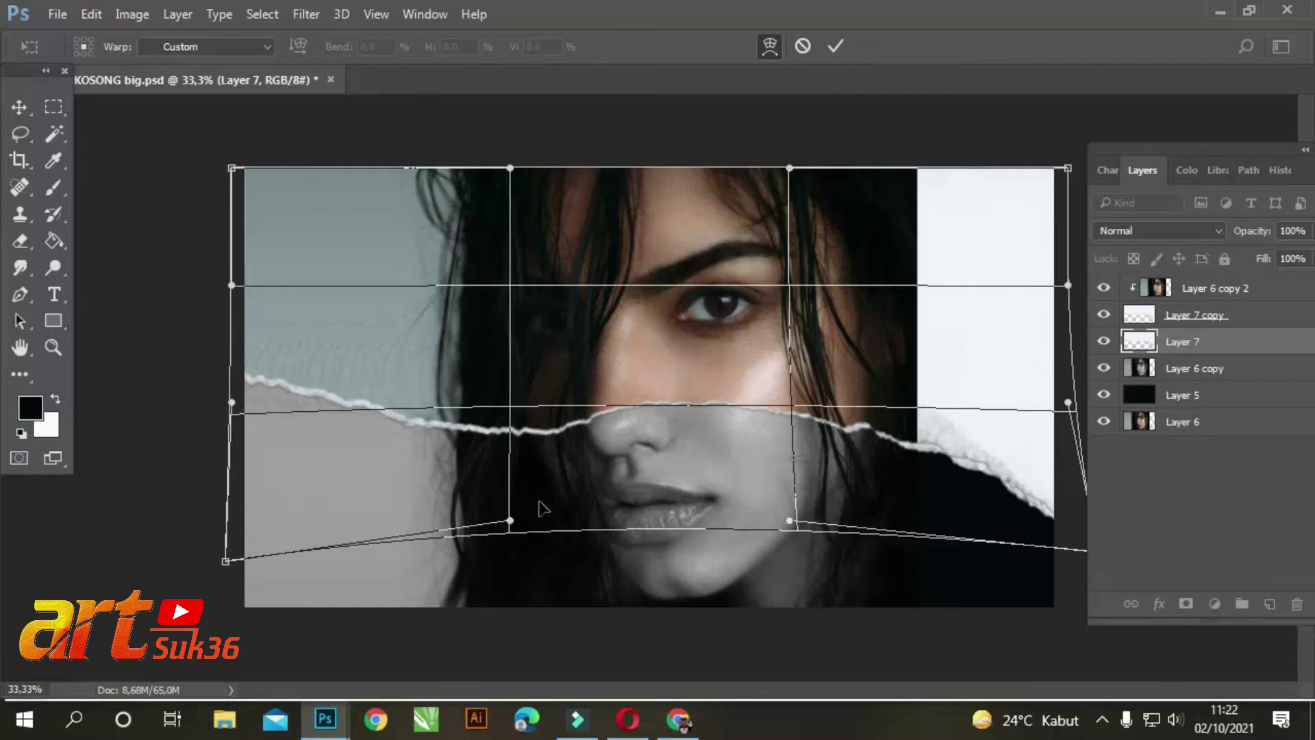
drag(510, 519, 495, 553)
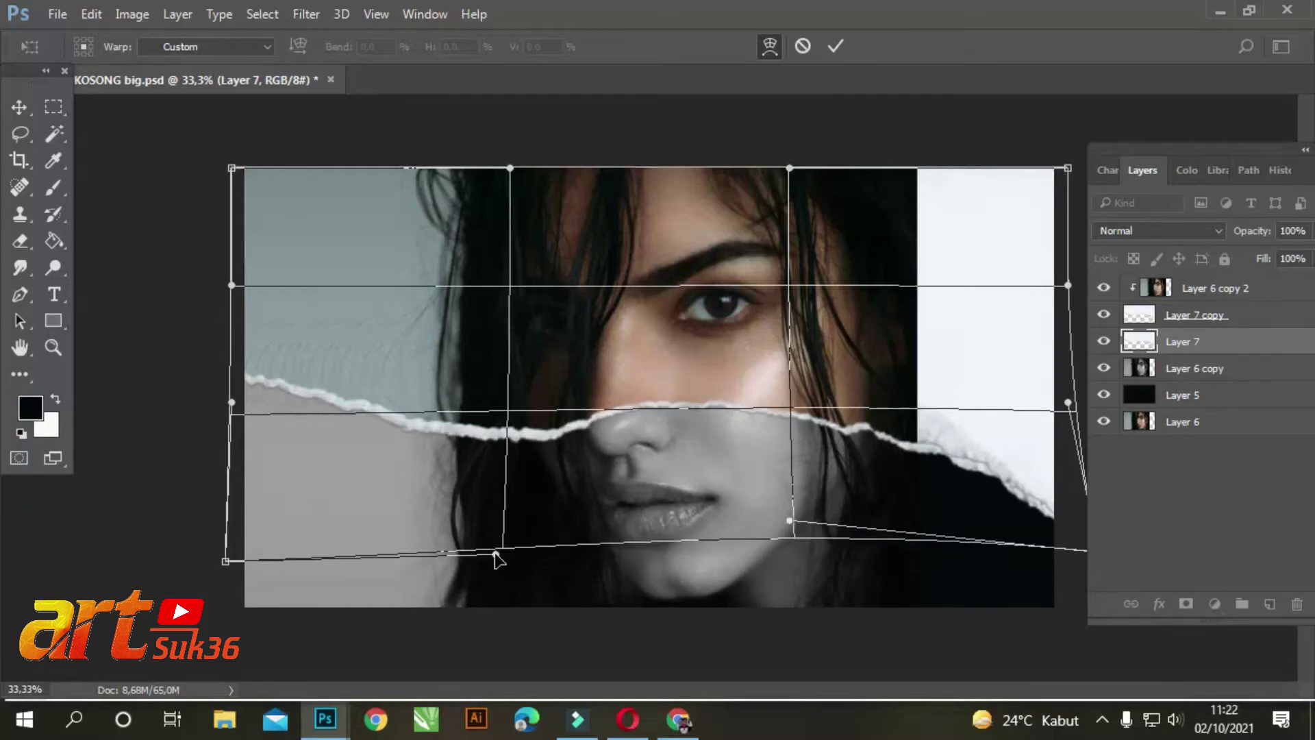
key(Return)
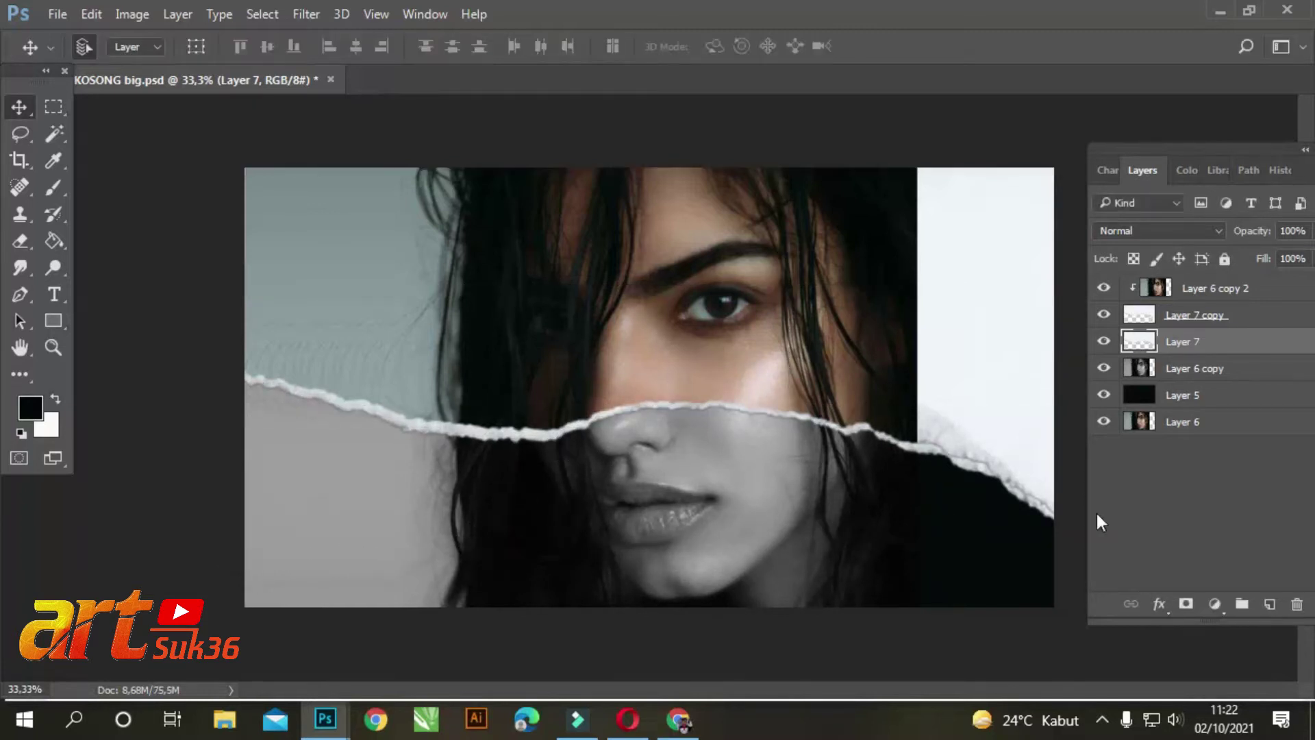
Reopen the torn-paper image, copy its rightmost strip into the composition again, and minimize the source image
key(ctrl)
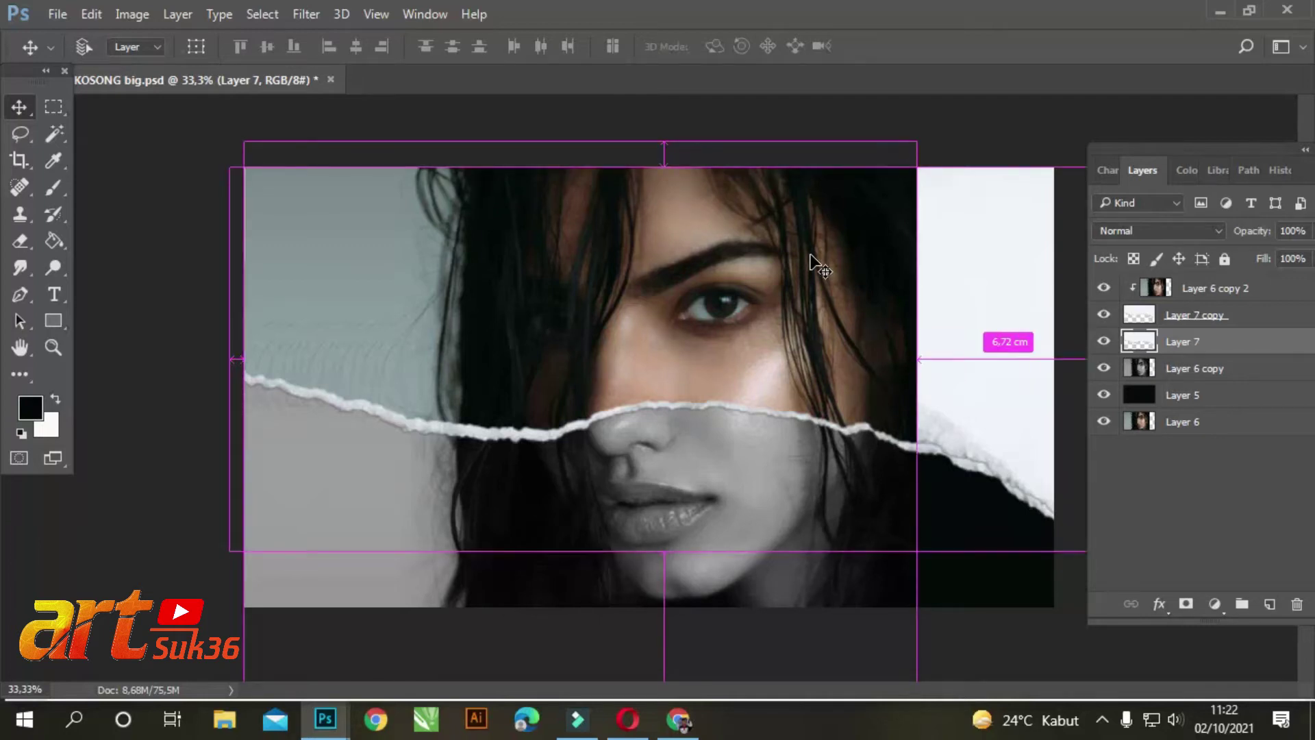
key(ctrl+o)
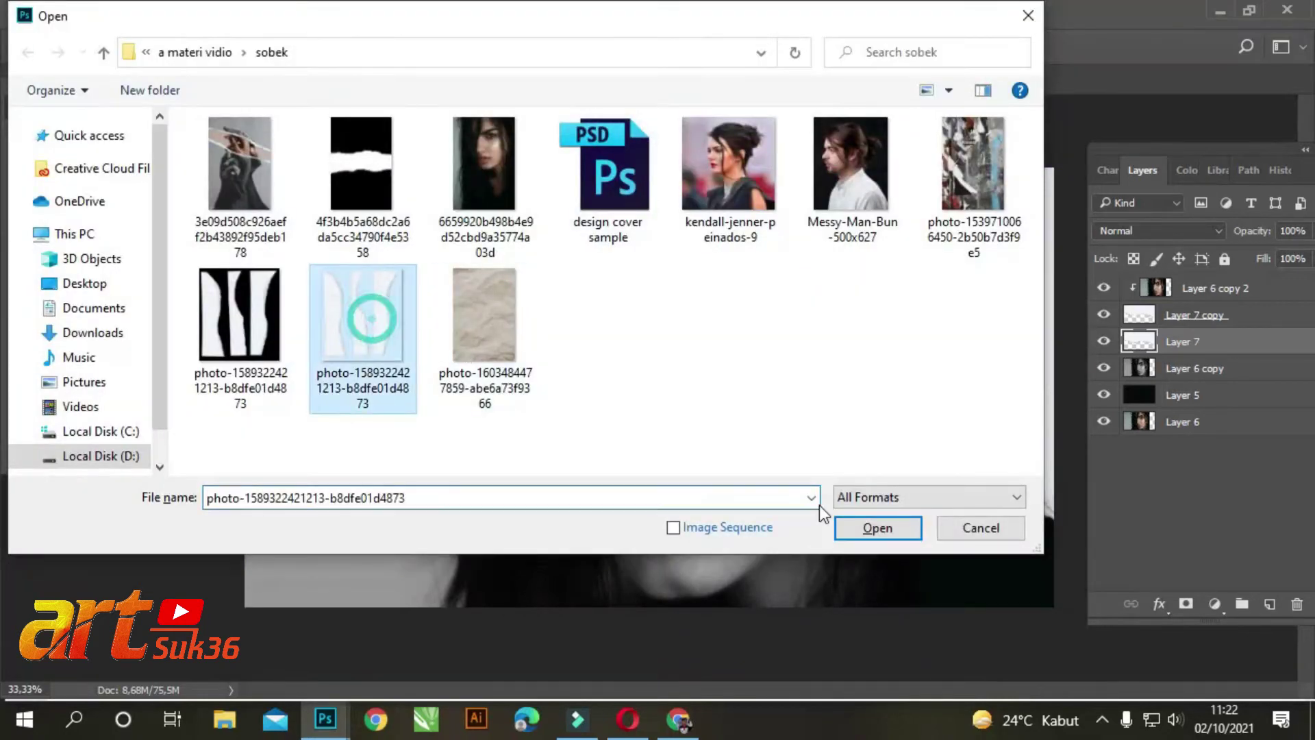
click(878, 528)
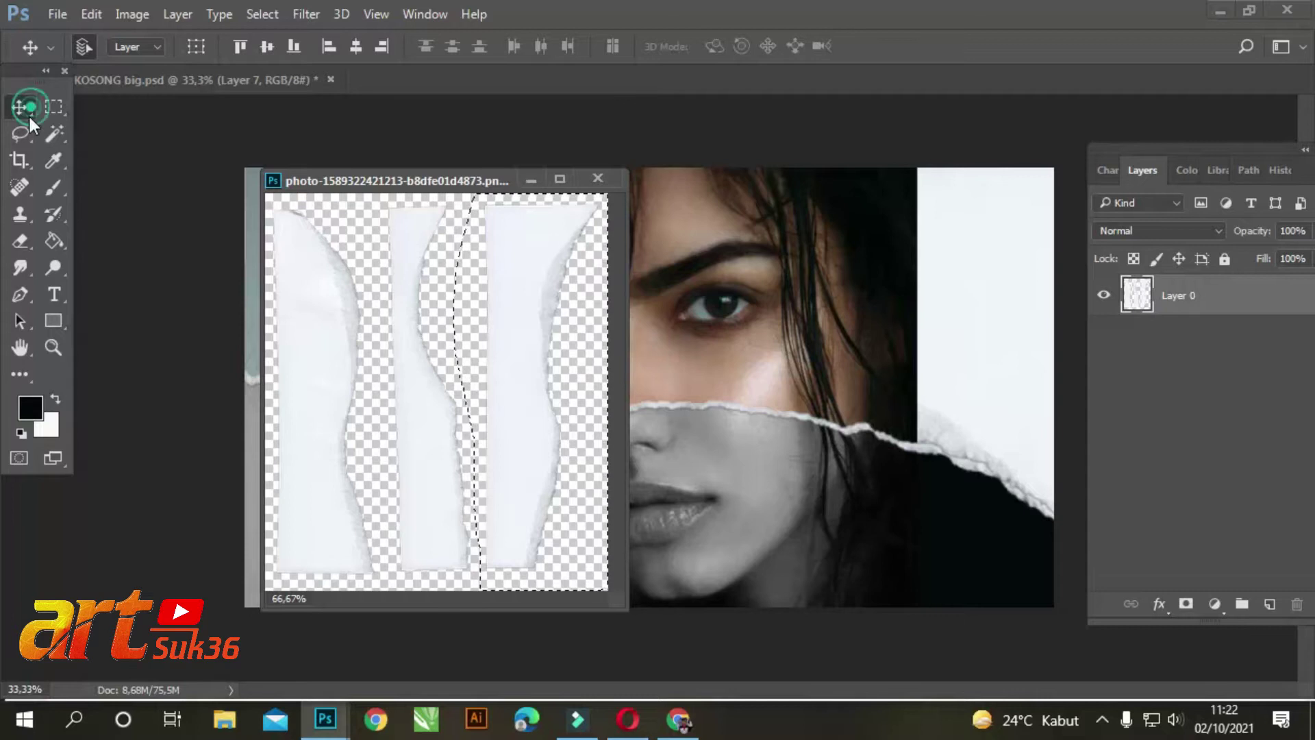
drag(528, 294, 737, 236)
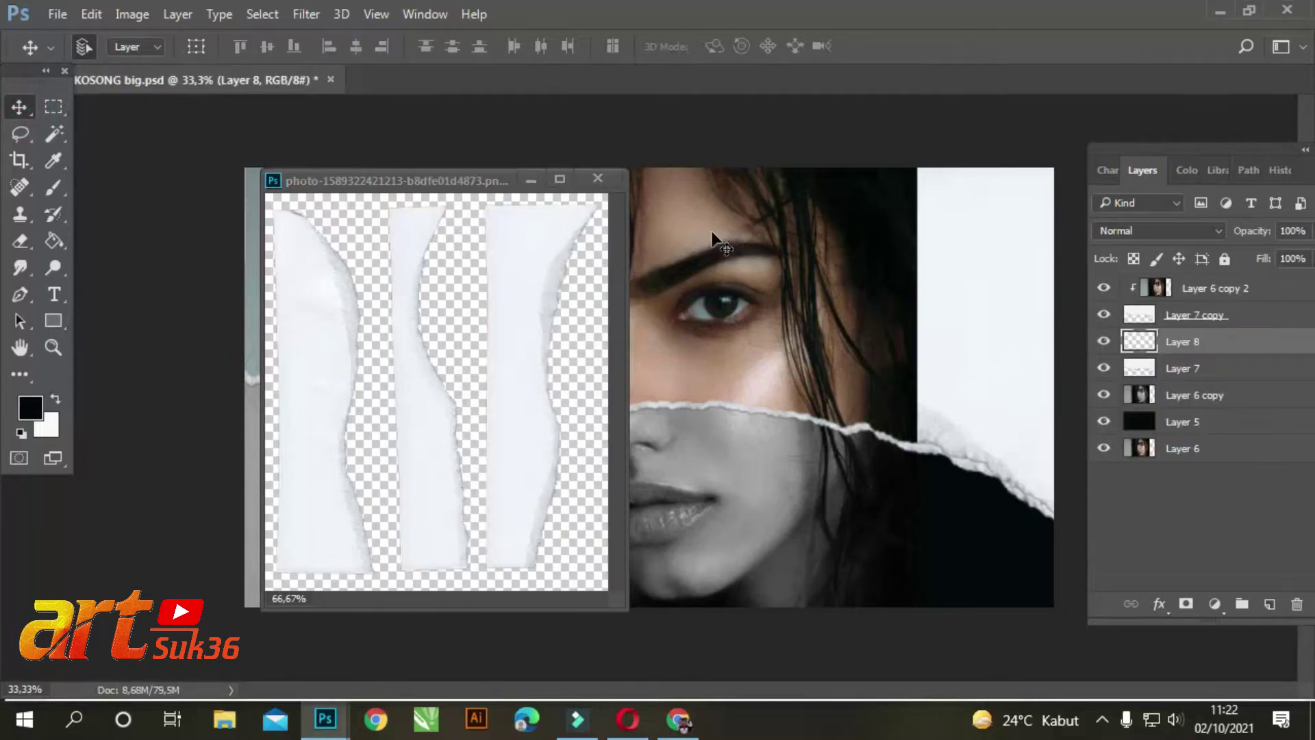
click(530, 181)
Move the new strip to the top of the layer stack, rotate it 54.26°, and enlarge it to 441.30% by 526.03% diagonally above the eye
drag(1180, 342, 1166, 283)
key(ctrl+t)
drag(789, 186, 872, 270)
drag(803, 205, 892, 85)
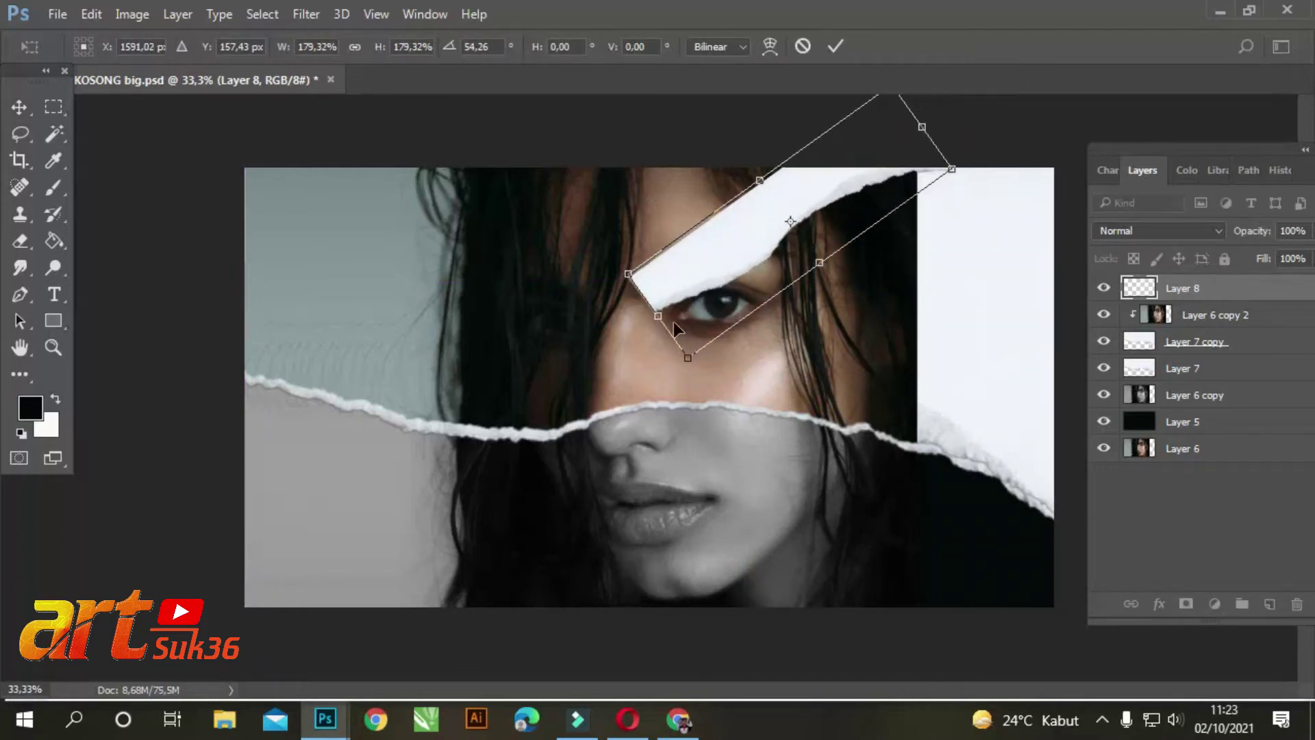
drag(690, 357, 320, 699)
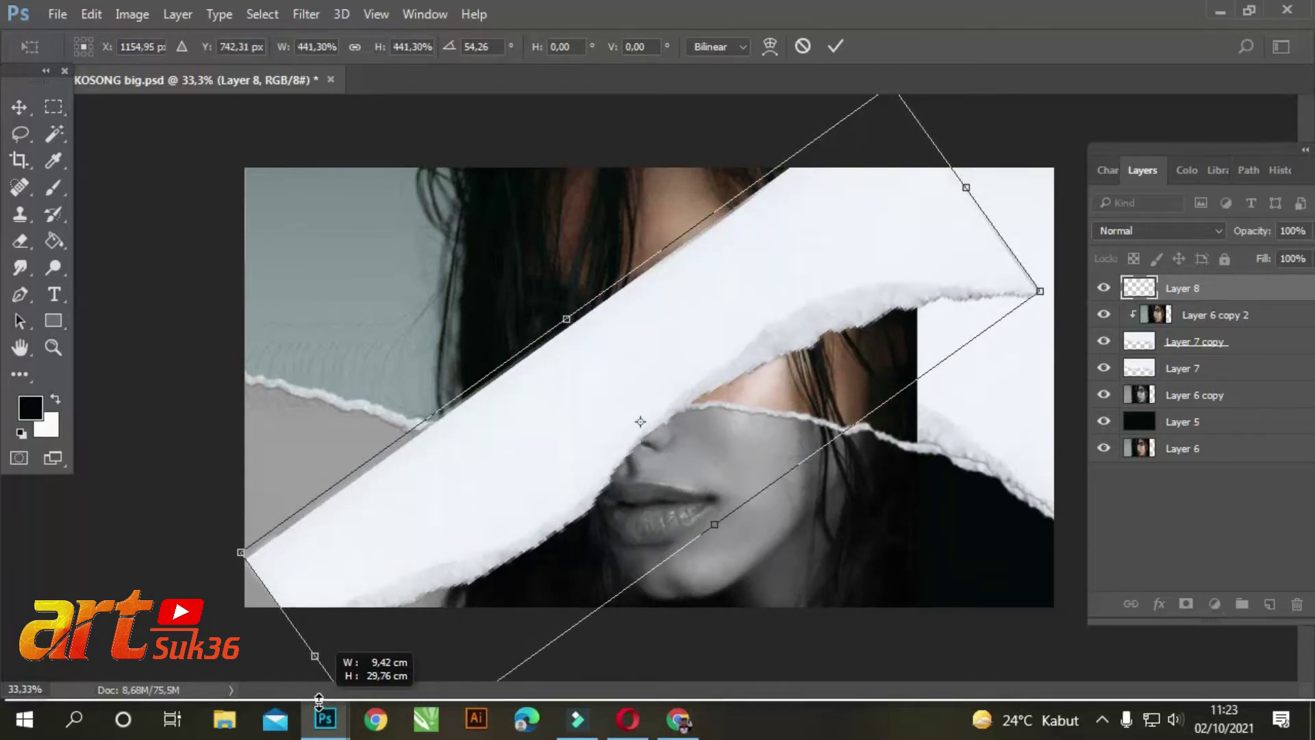
drag(491, 429, 494, 385)
drag(1044, 244, 1106, 218)
drag(324, 621, 248, 659)
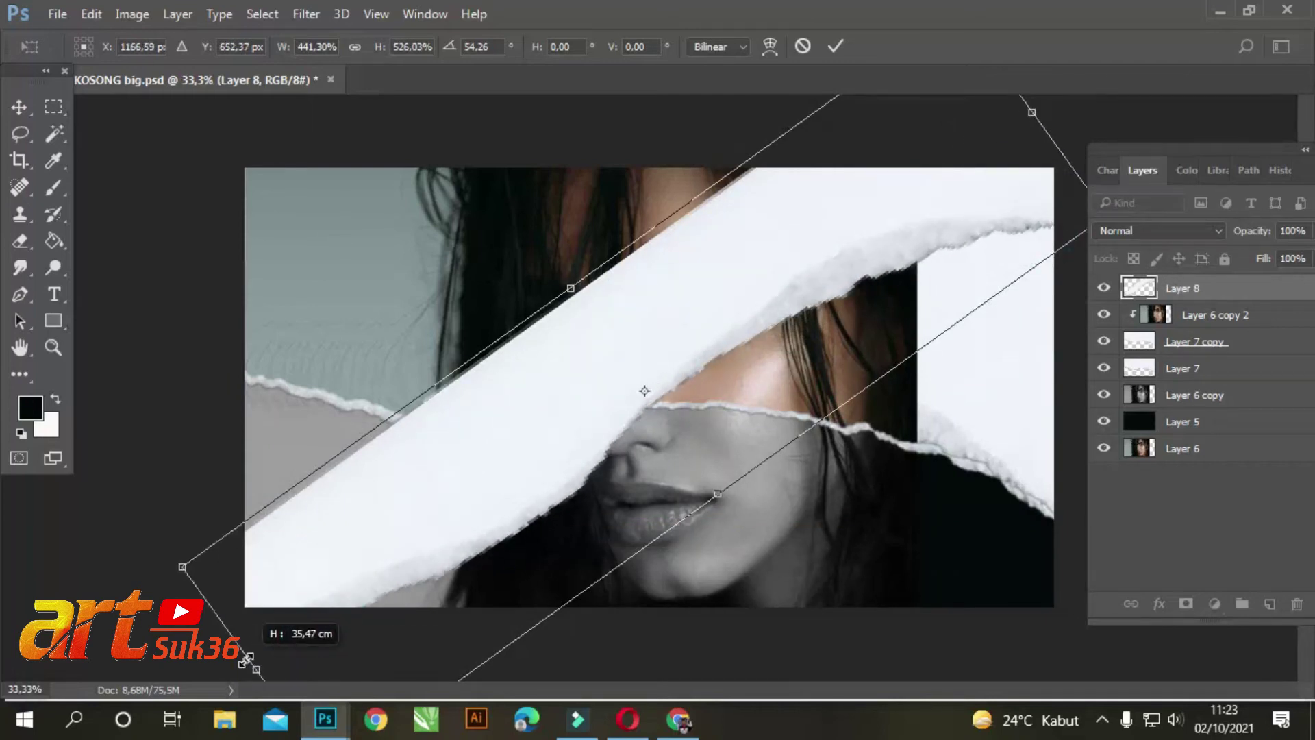
drag(499, 356, 469, 290)
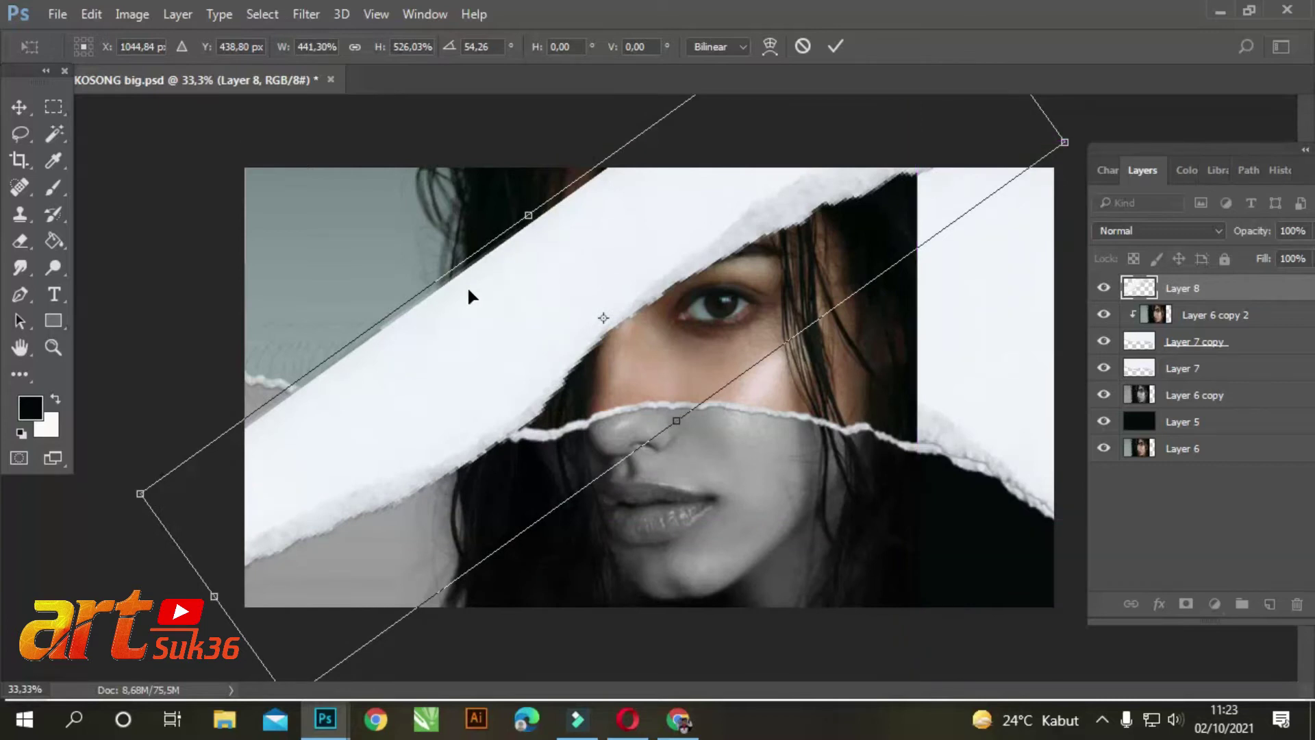
key(Return)
Lasso the diagonal strip's upper part, extend the paper toward the canvas's upper-left corner, and deselect
key(l)
drag(784, 141, 776, 162)
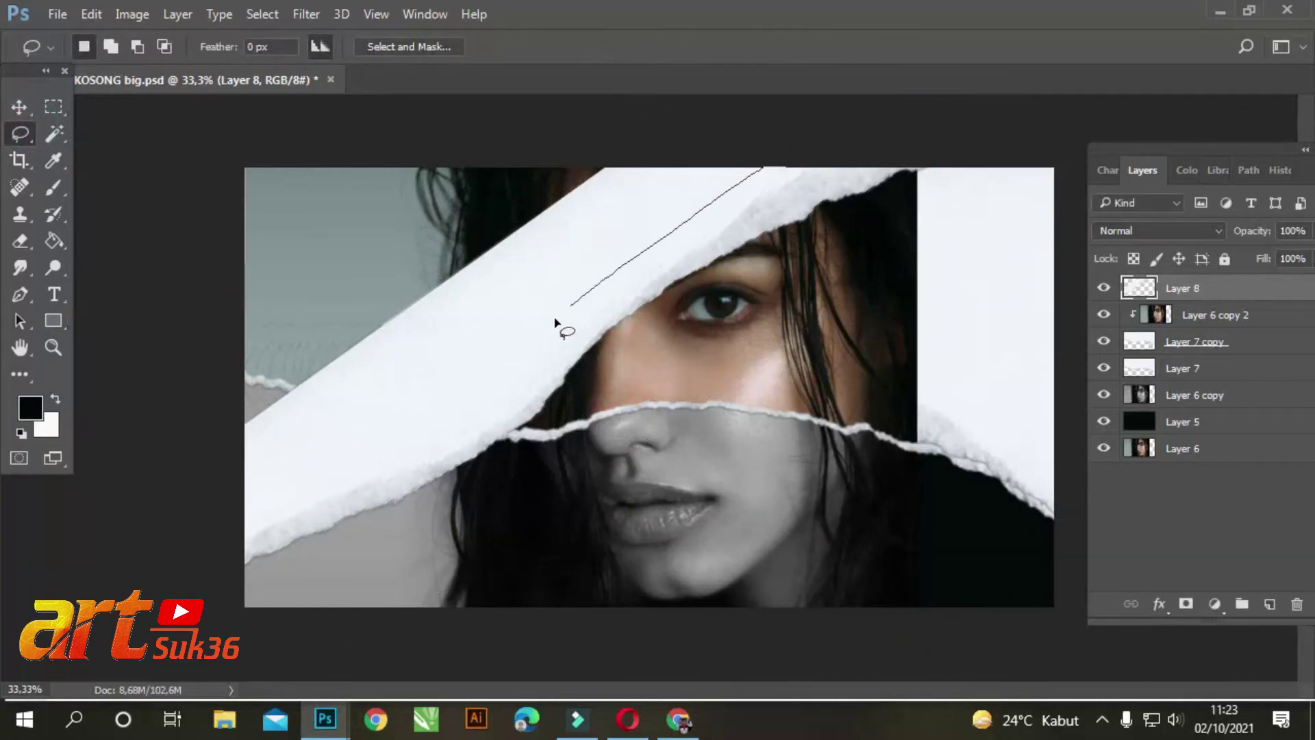
mouse_move(288, 495)
mouse_down()
mouse_move(397, 117)
mouse_move(777, 144)
mouse_up()
key(v)
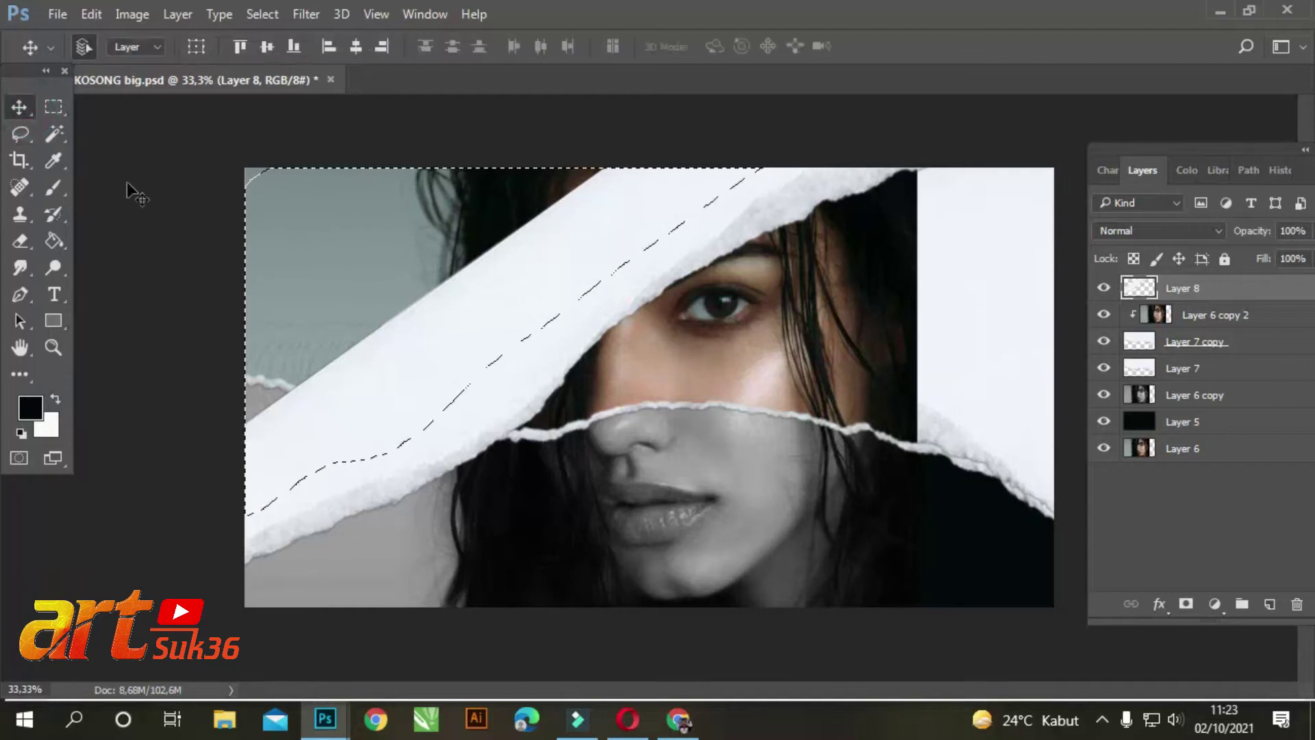
drag(557, 261, 356, 181)
key(ctrl+d)
Duplicate the original portrait Layer 6 and place the copy above the diagonal paper Layer 8
drag(1214, 455, 1271, 603)
drag(1189, 453, 1171, 282)
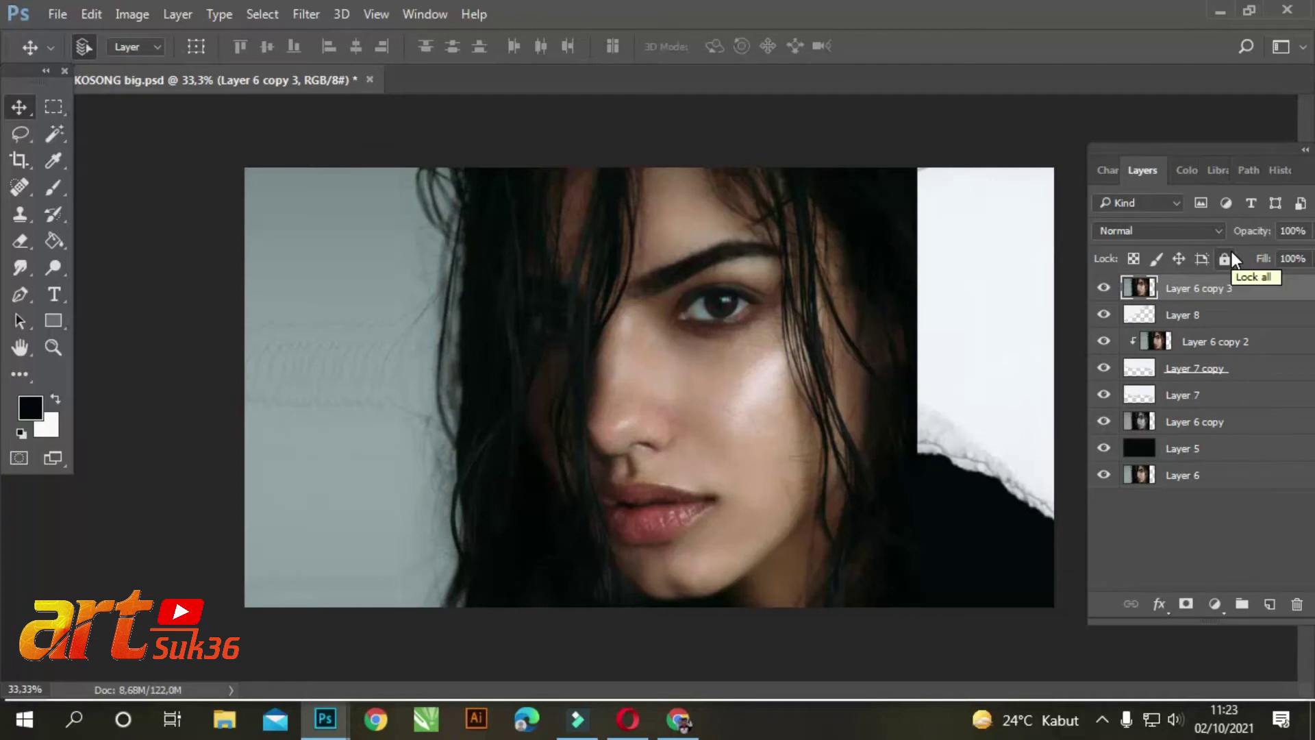
Clip the portrait Layer 6 copy 3 to the diagonal paper Layer 8 with a clipping mask
right_click(1140, 289)
click(1178, 289)
right_click(1178, 289)
click(881, 462)
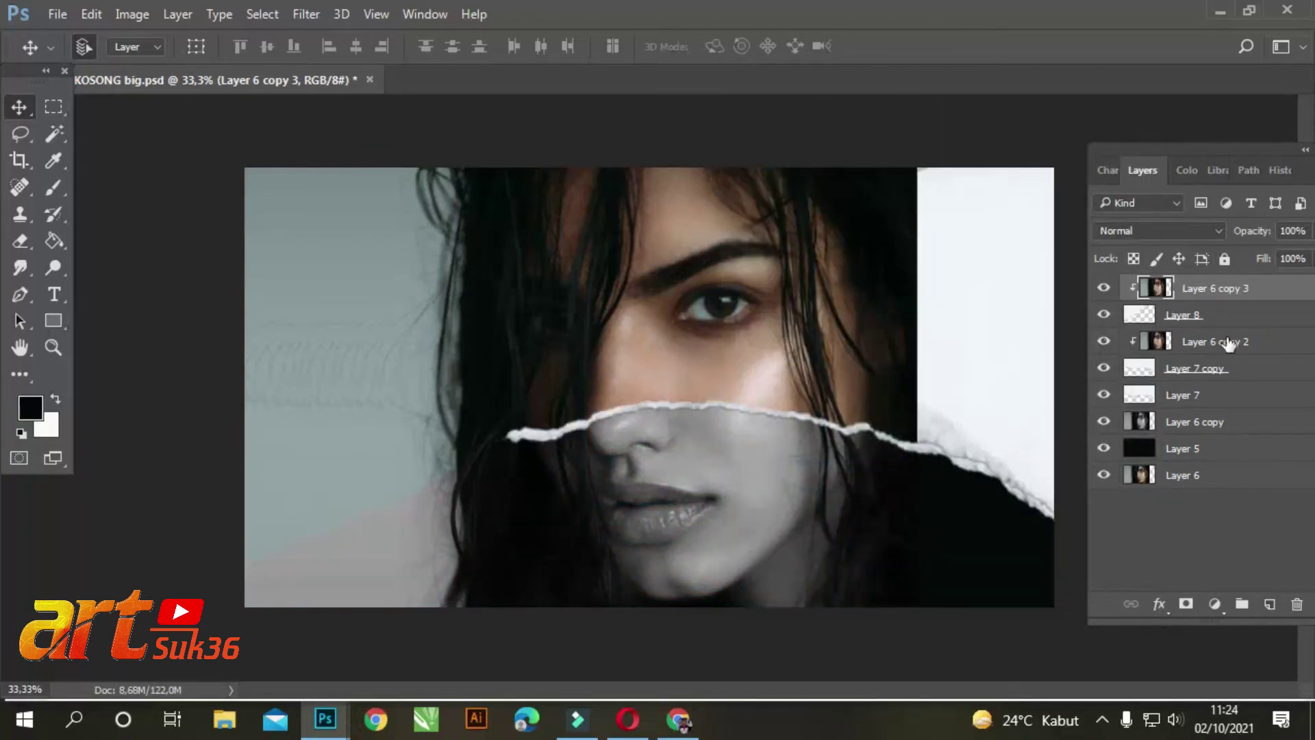
Duplicate the diagonal paper Layer 8 and warp the lower original outward along its edge to form a thin white torn border
click(1206, 315)
key(ctrl+j)
click(1213, 343)
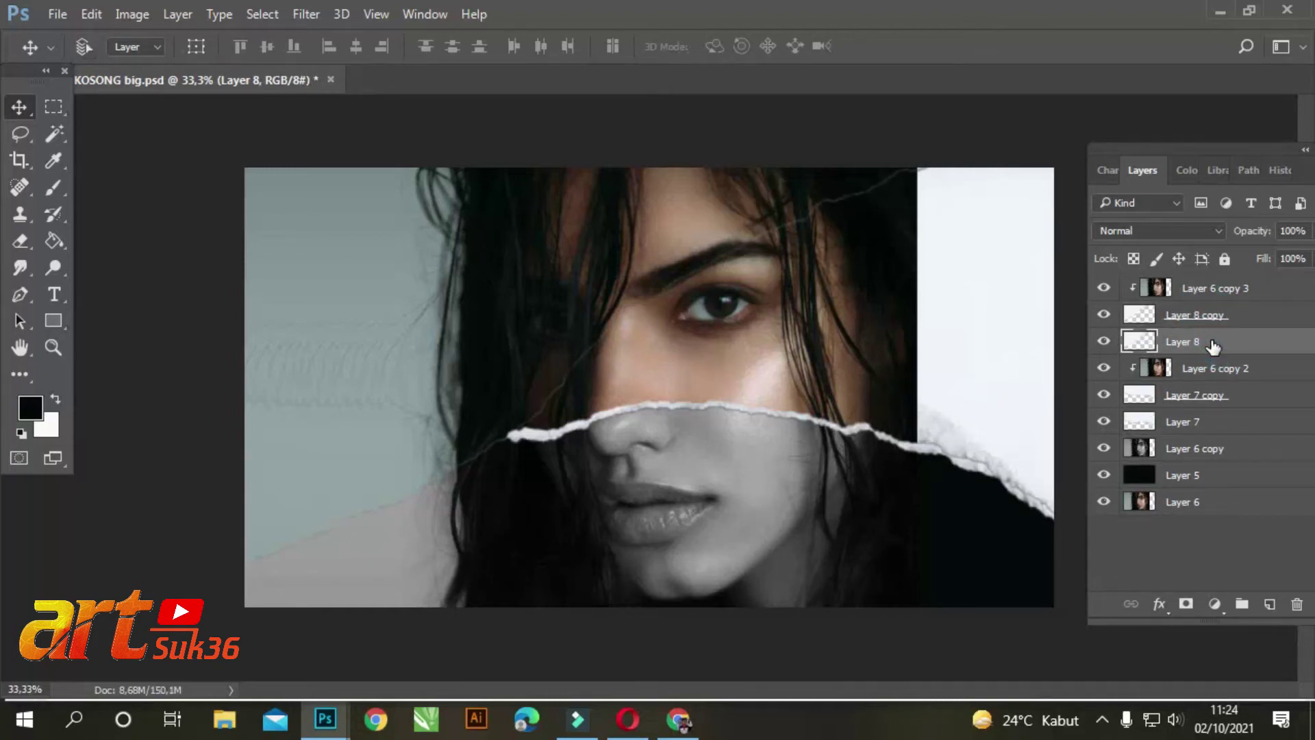
key(ctrl+t)
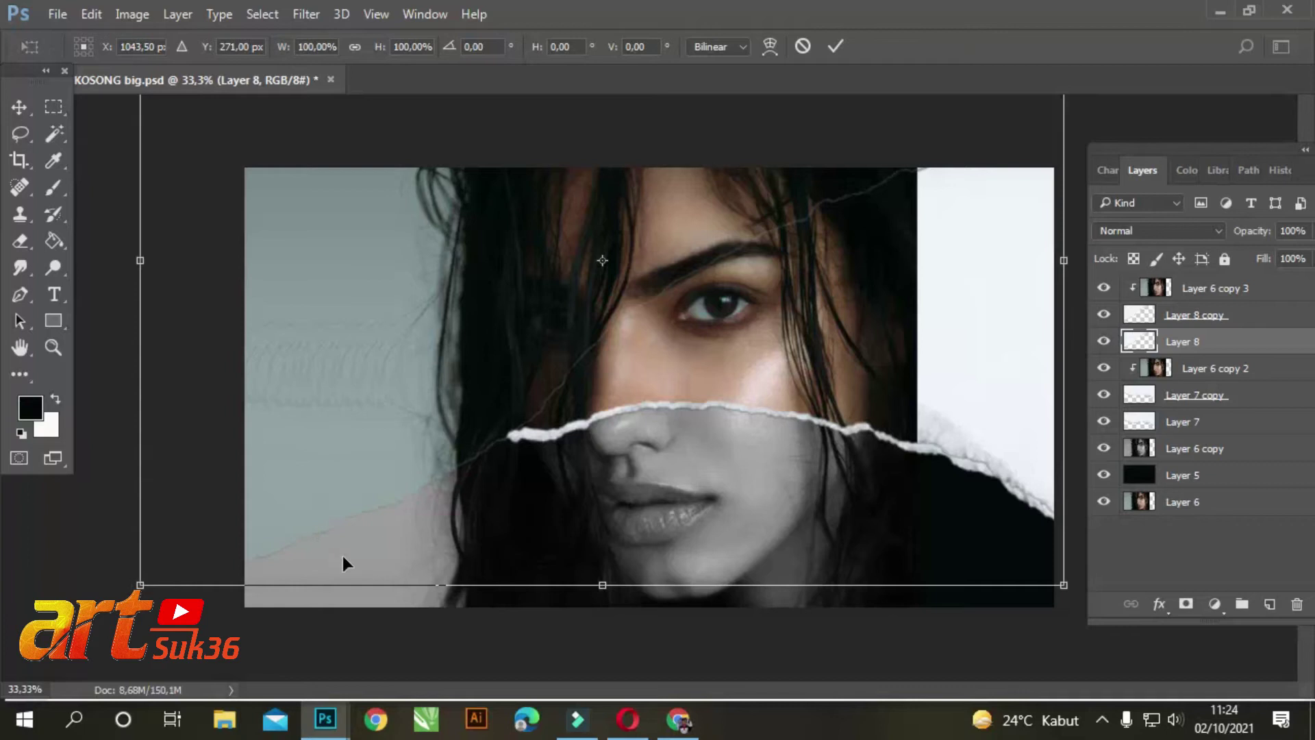
click(768, 44)
click(768, 43)
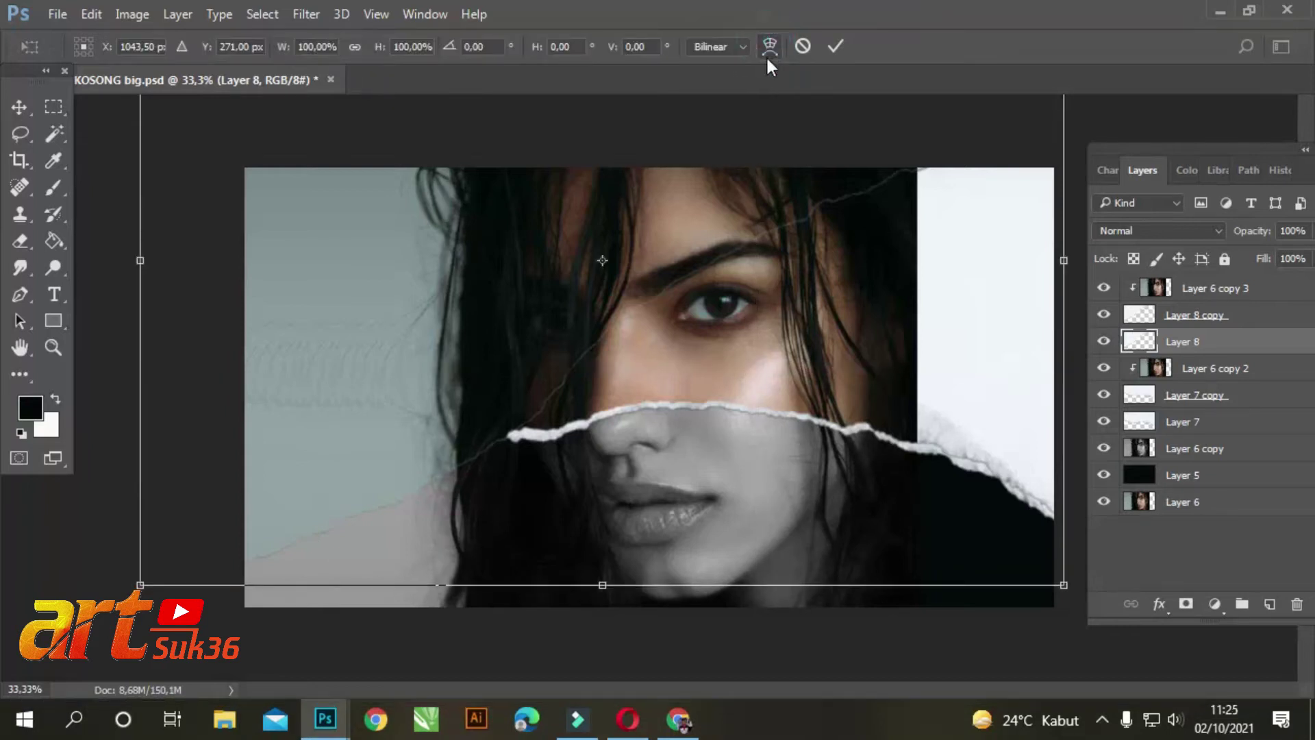
click(769, 48)
drag(141, 370, 151, 423)
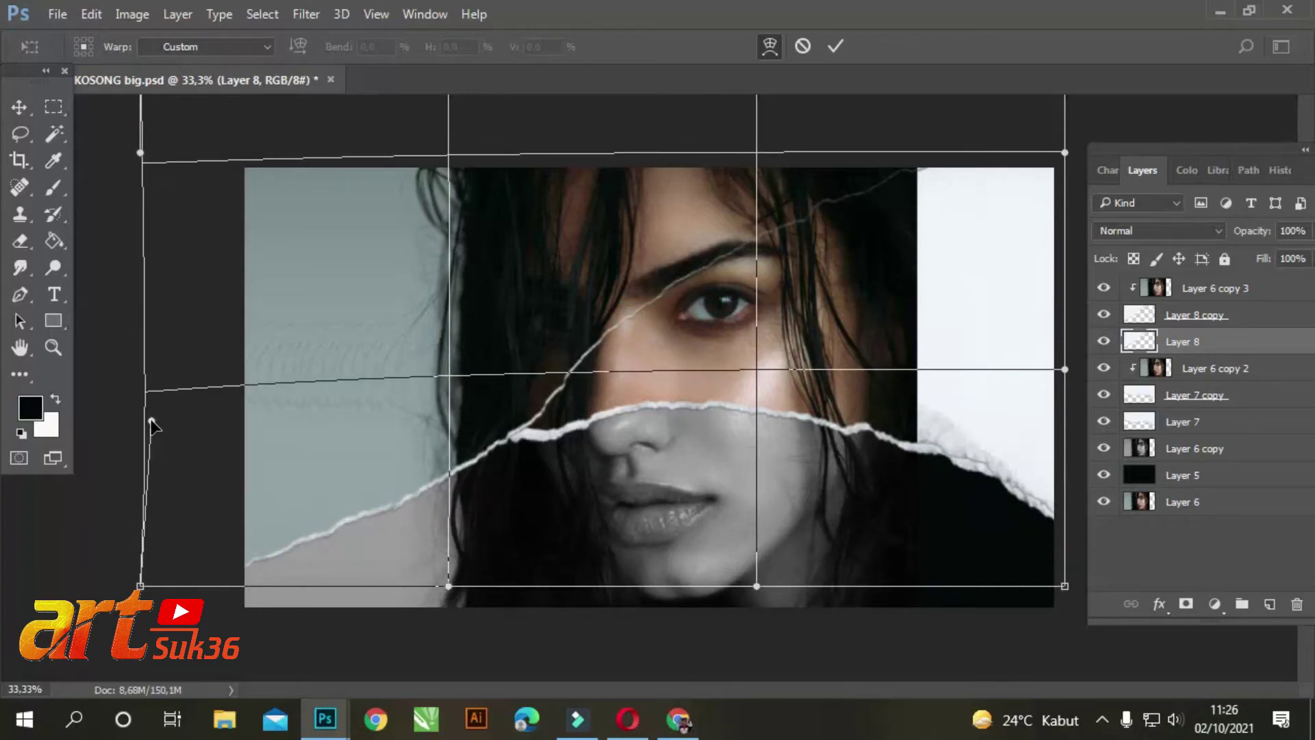
drag(1065, 152, 1082, 173)
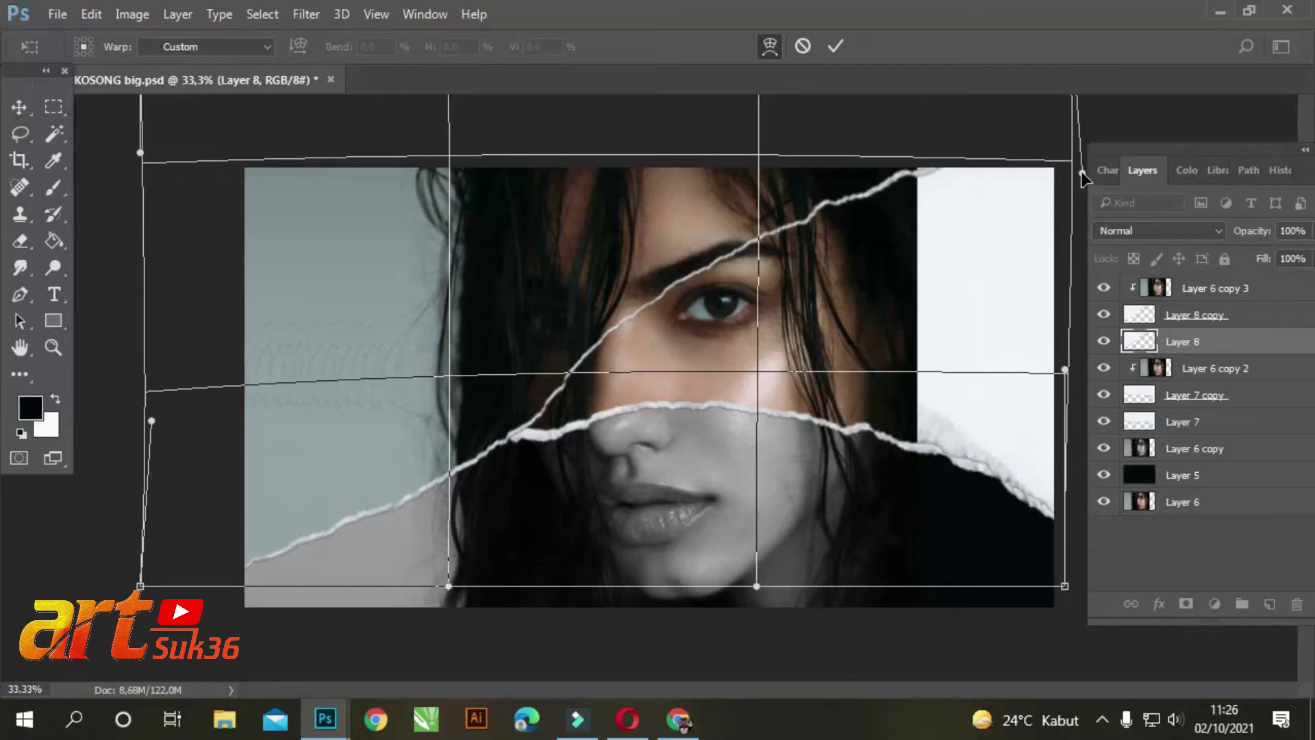
key(Return)
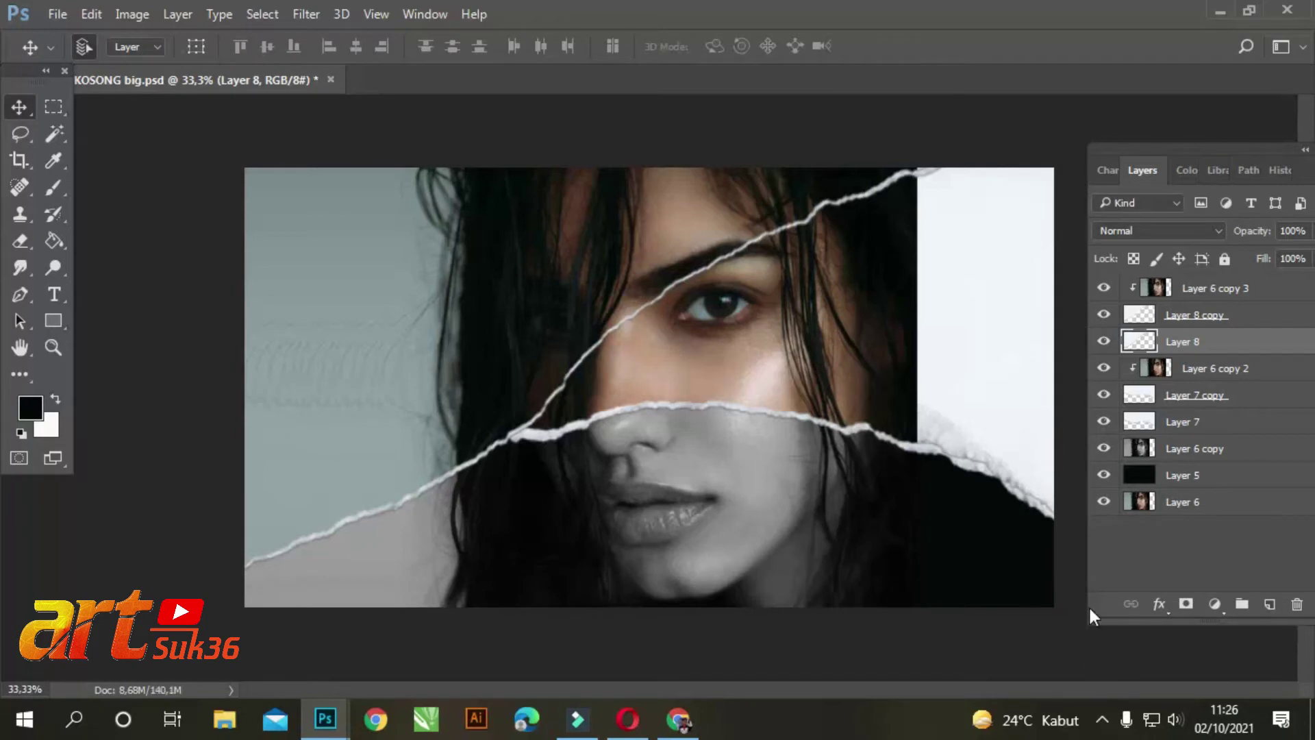
Reopen the torn-paper image, copy a third paper strip into the portrait composition, and put the source image away
key(ctrl+o)
click(364, 339)
click(879, 529)
drag(524, 260, 692, 219)
click(531, 182)
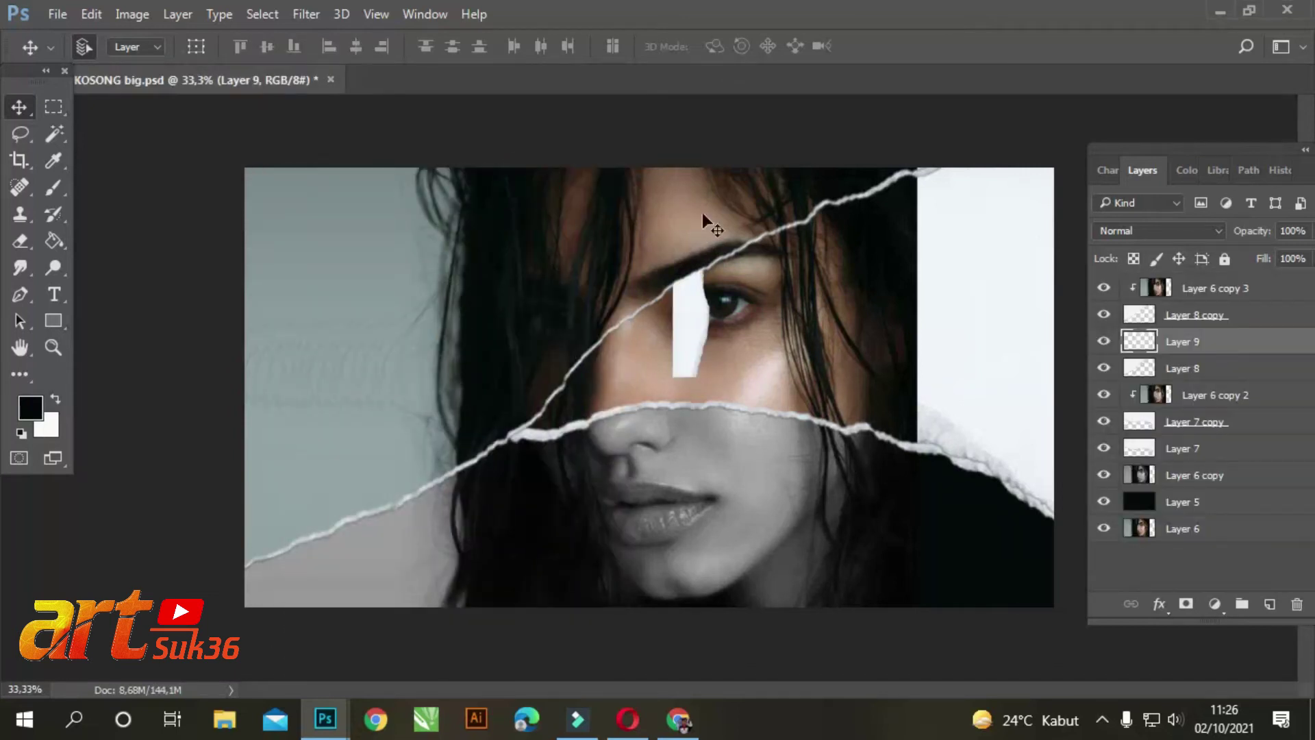
Move paper Layer 9 to the top of the stack, rotate it 79.03°, and scale it to 380.86% by 475.53% across the canvas's upper edge
drag(1175, 344, 1176, 287)
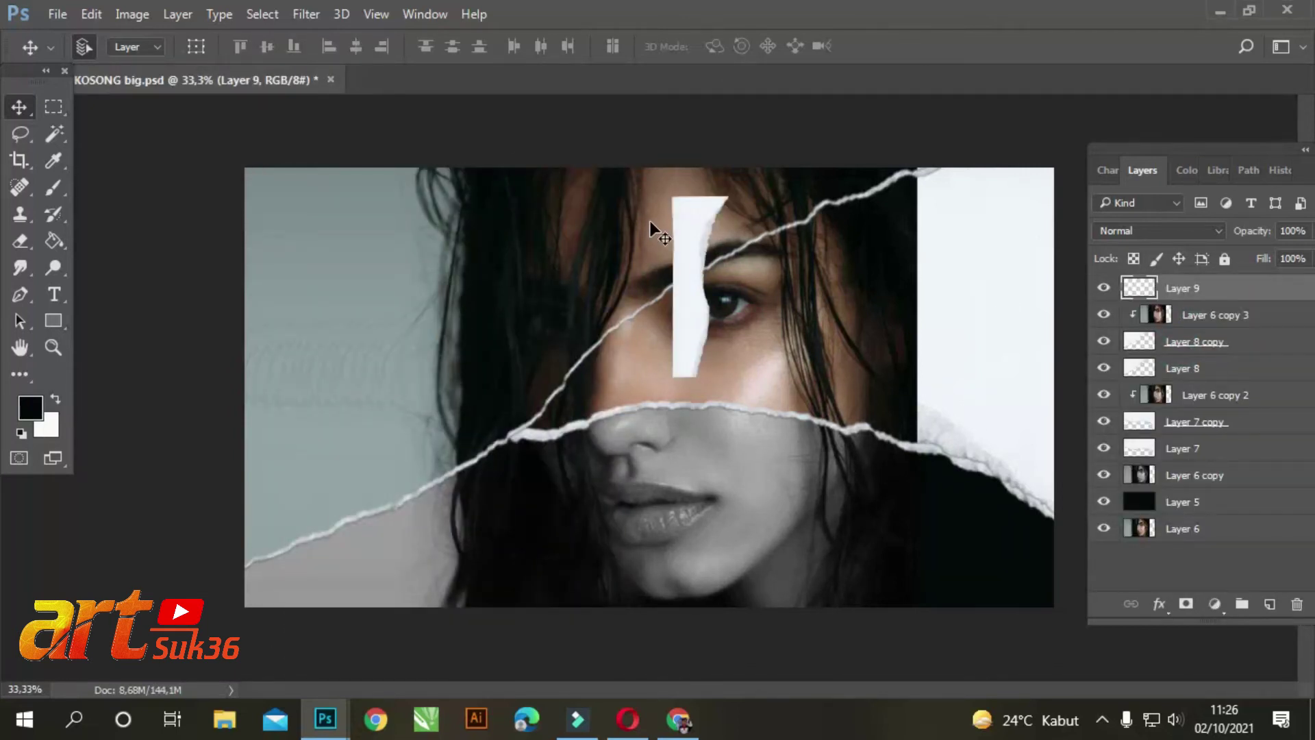
key(ctrl+t)
drag(672, 194, 645, 114)
drag(646, 376, 471, 678)
drag(599, 285, 410, 271)
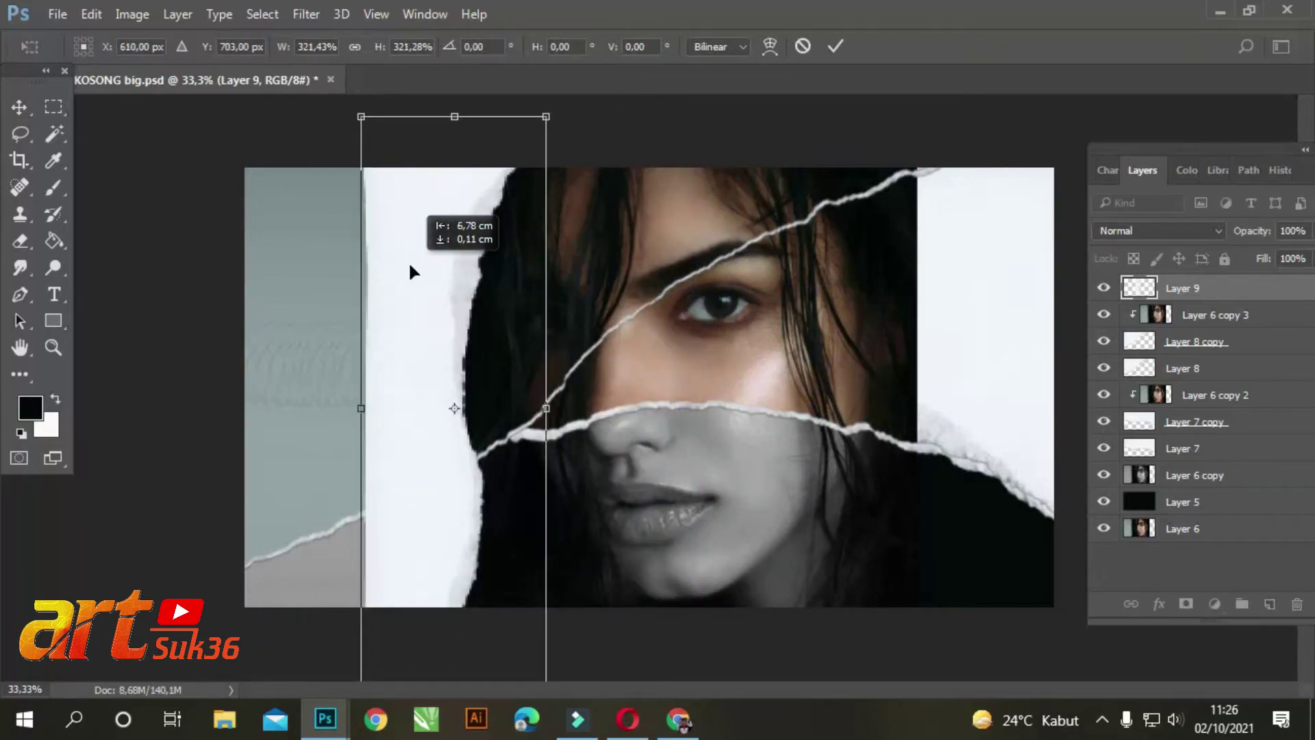
drag(583, 100, 818, 342)
drag(538, 336, 579, 247)
drag(228, 431, 185, 399)
drag(625, 269, 668, 199)
drag(848, 257, 1109, 261)
drag(624, 209, 613, 164)
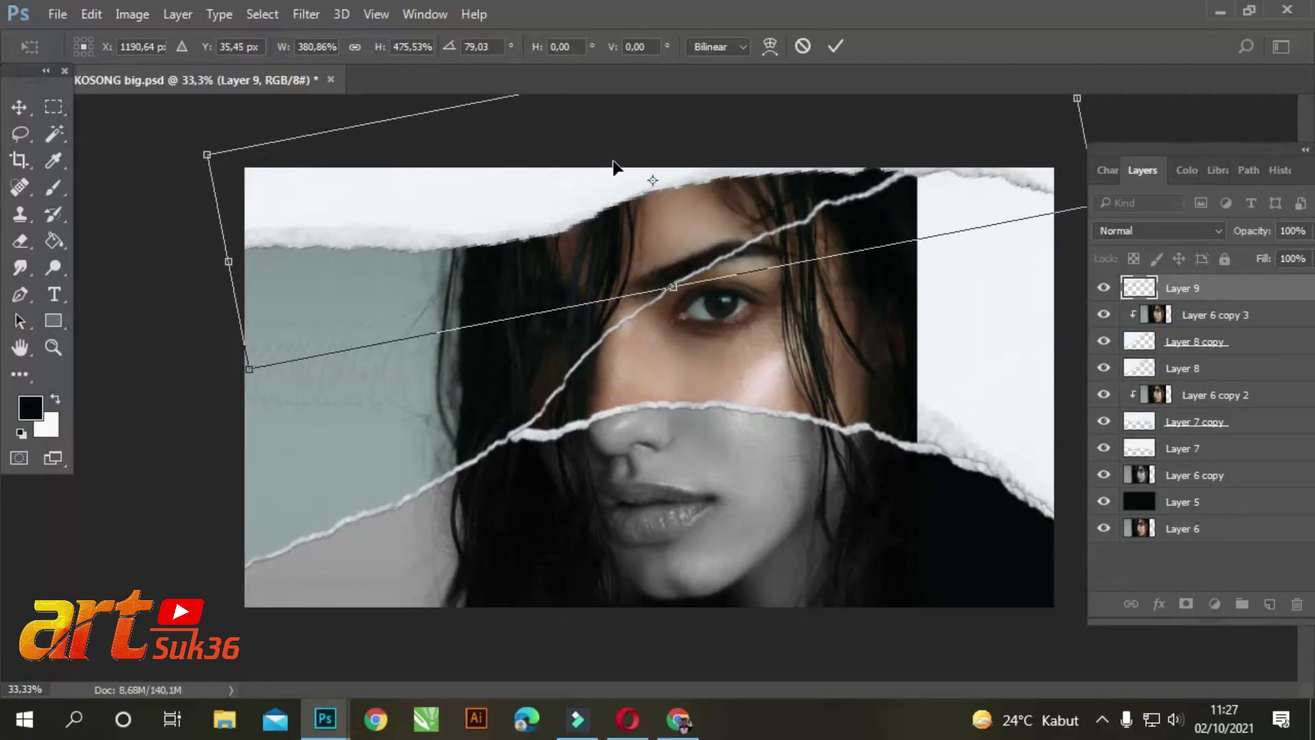
key(Return)
Duplicate the original portrait Layer 6 to the top of the stack and clip the copy to paper Layer 9
drag(1196, 537, 1270, 603)
drag(1193, 531, 1173, 283)
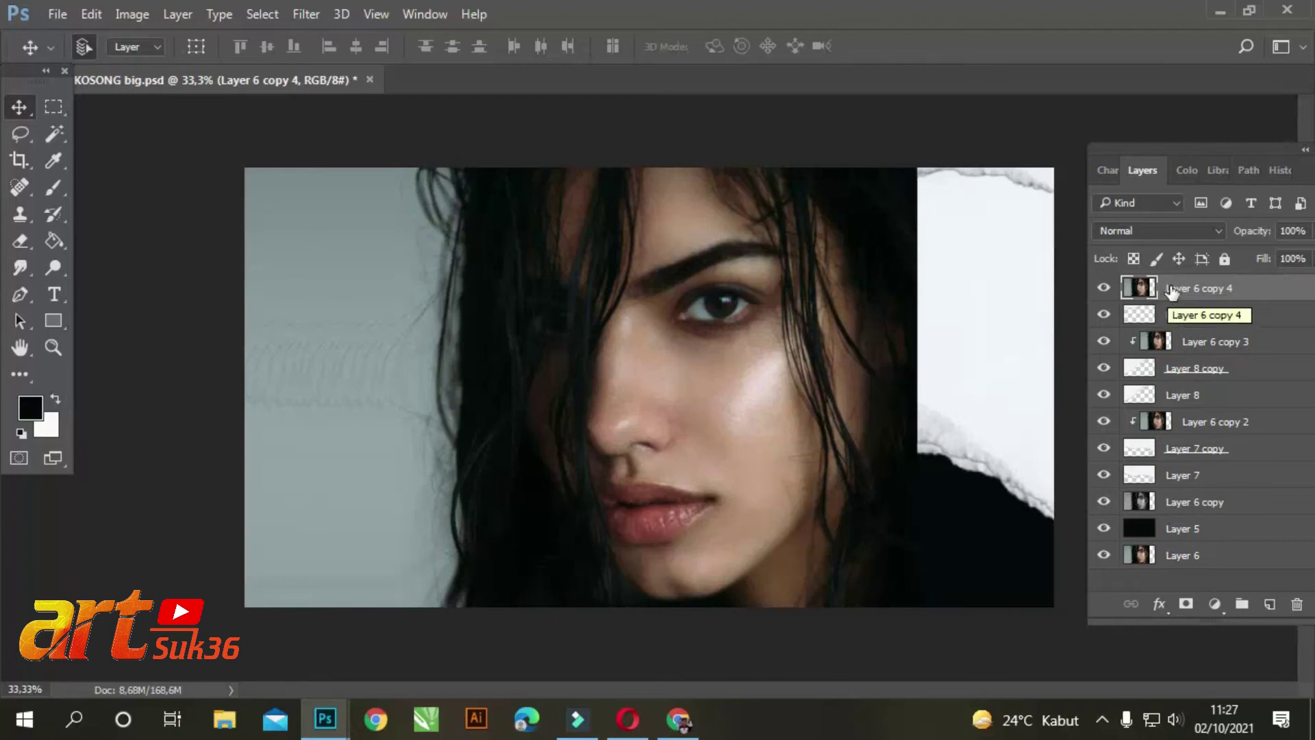
right_click(1173, 288)
click(853, 460)
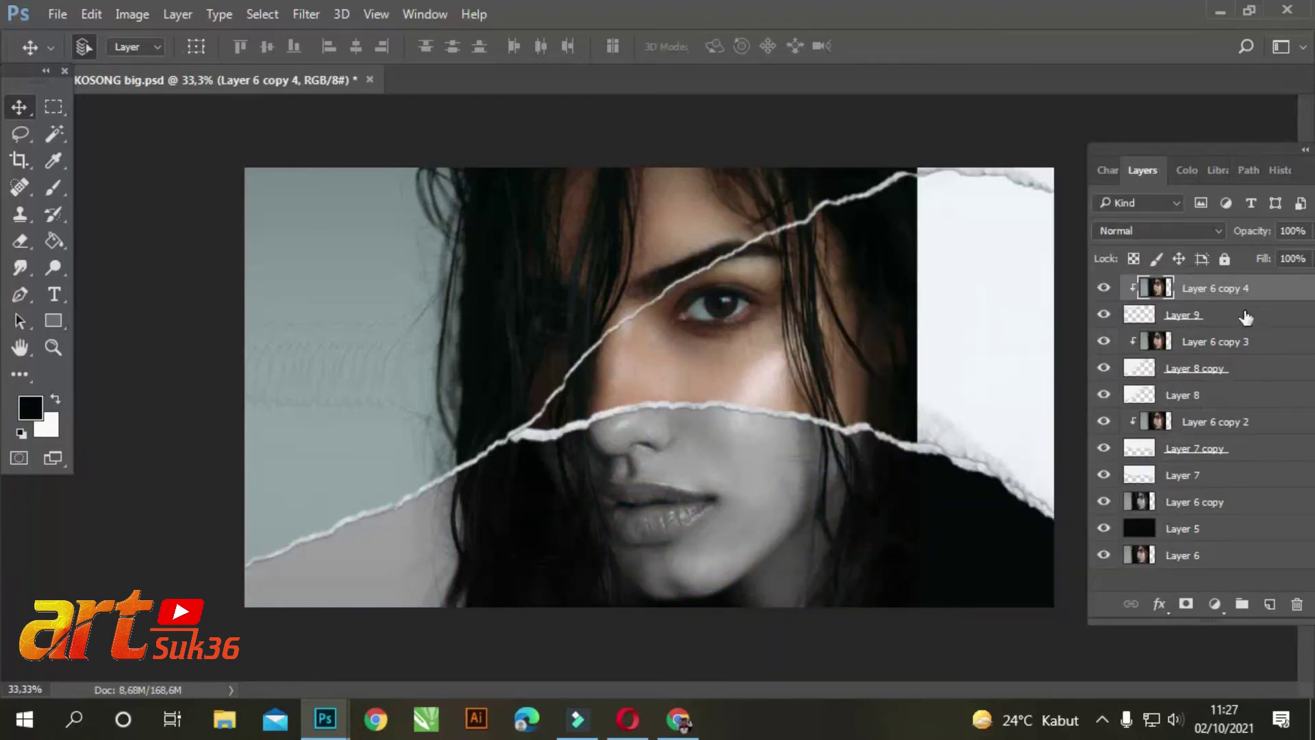
Duplicate paper Layer 9 and warp the lower original downward to form a white torn border below the upper portrait strip
click(1204, 315)
key(ctrl+j)
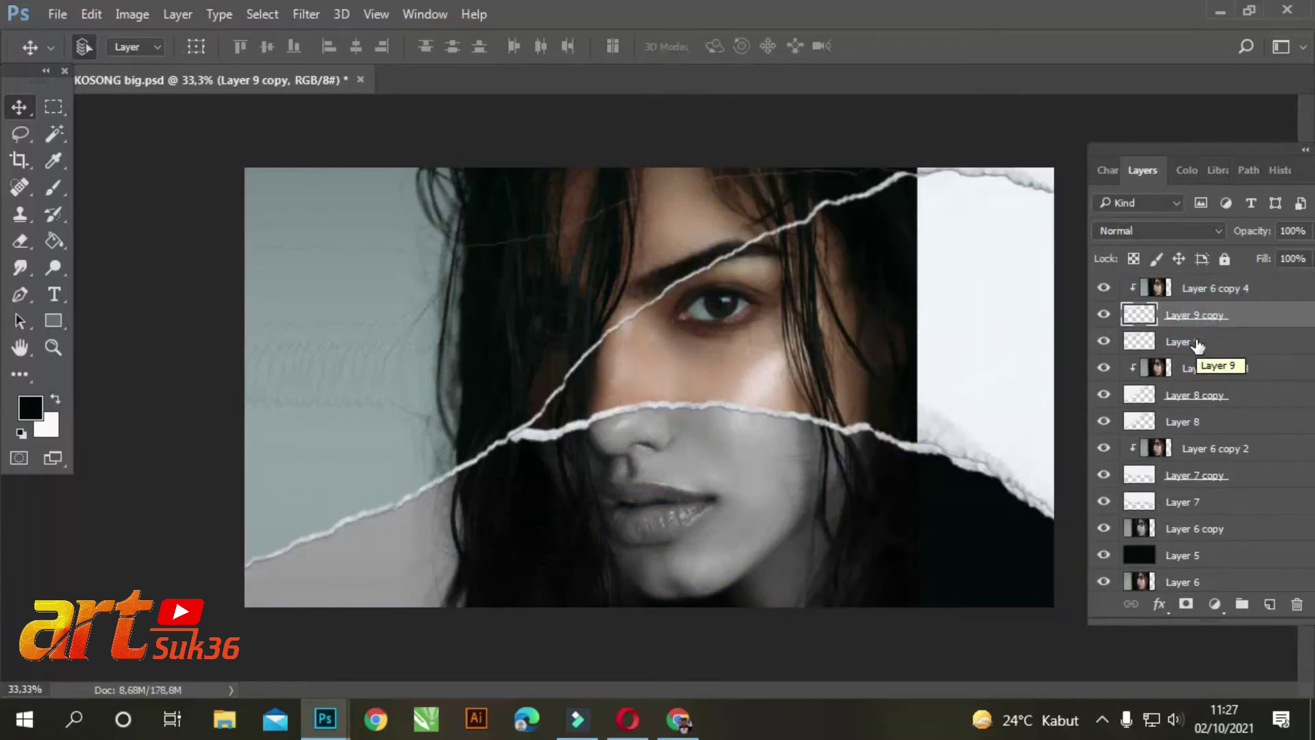
click(1196, 341)
key(ctrl+t)
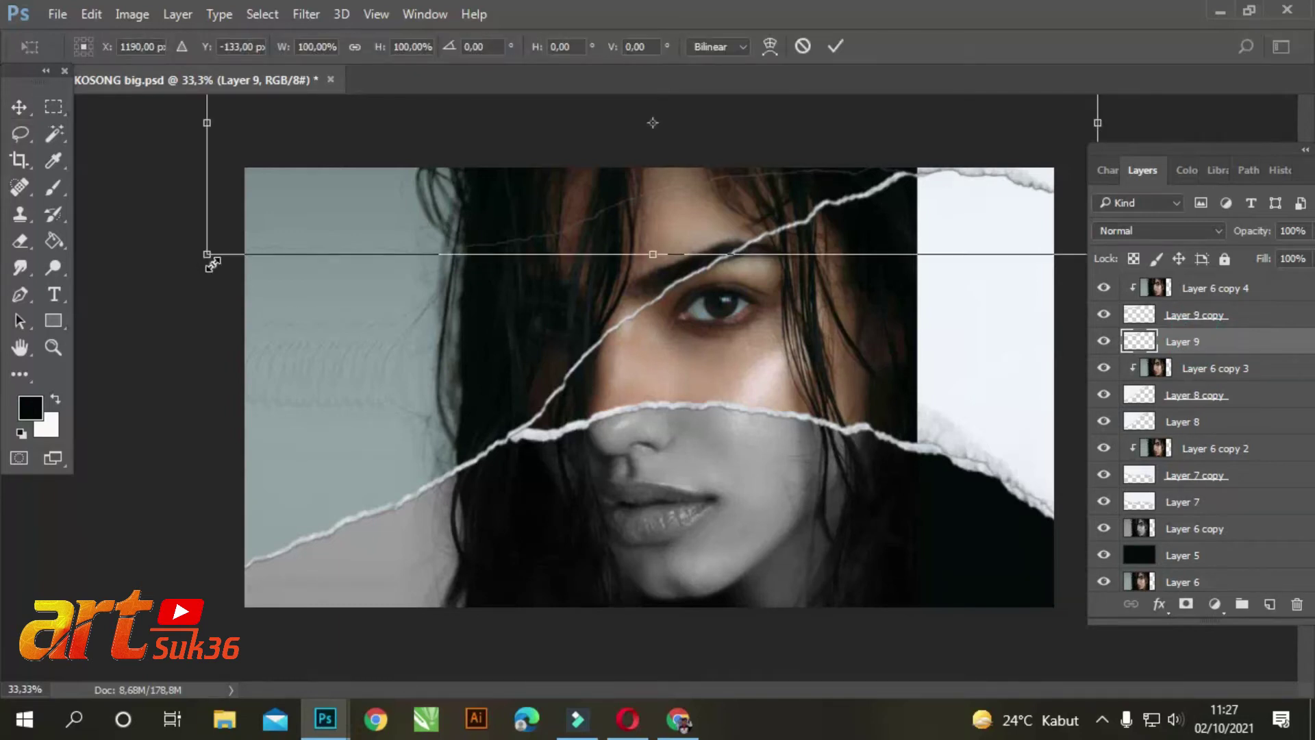
click(770, 46)
click(208, 255)
drag(208, 255, 196, 281)
drag(803, 255, 815, 268)
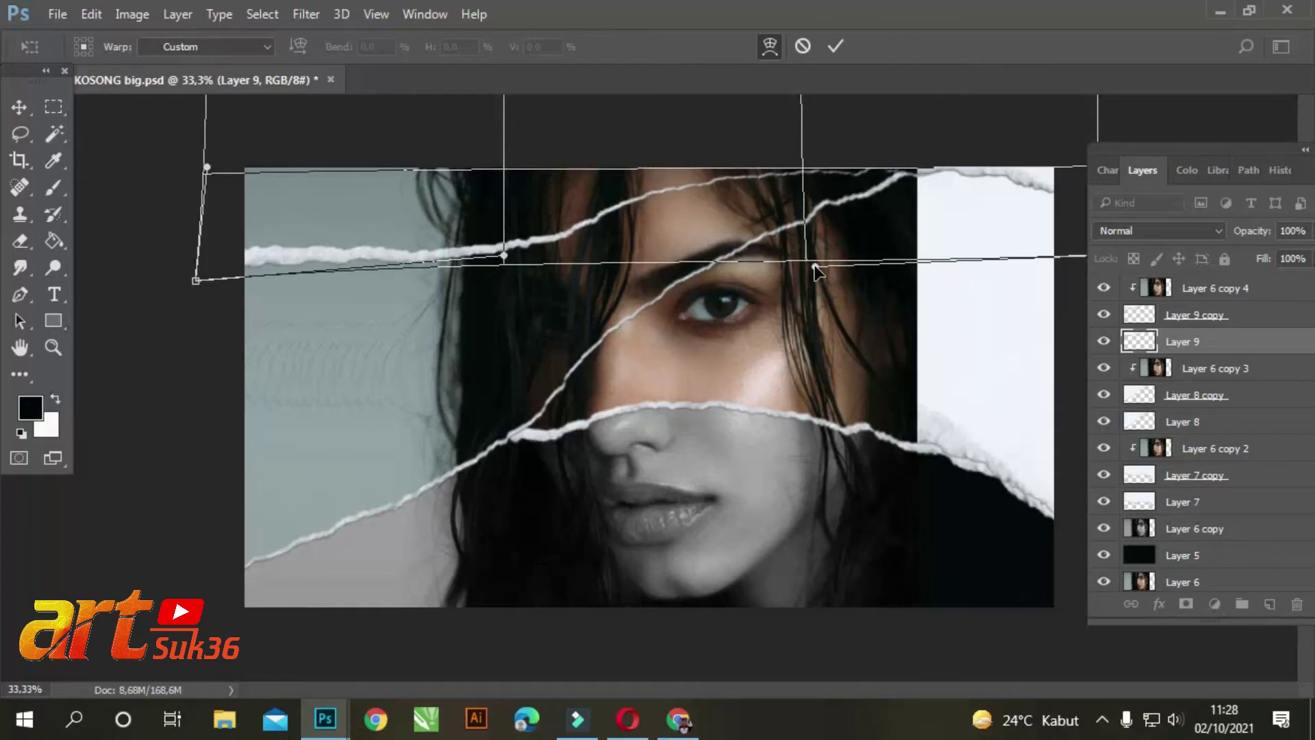
key(Return)
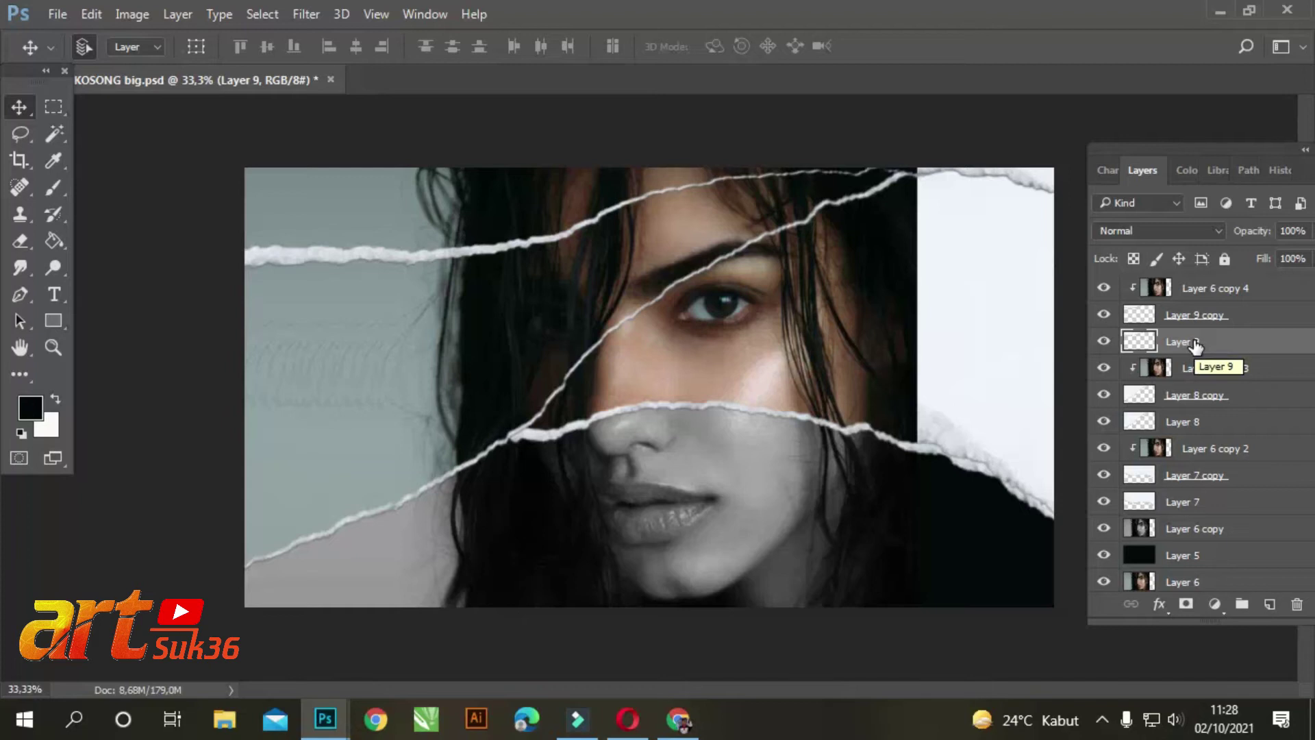
Add a Multiply drop shadow to Layer 7 with 100% opacity, 80° angle, 0 px distance, 11% spread and 70 px size
click(1183, 503)
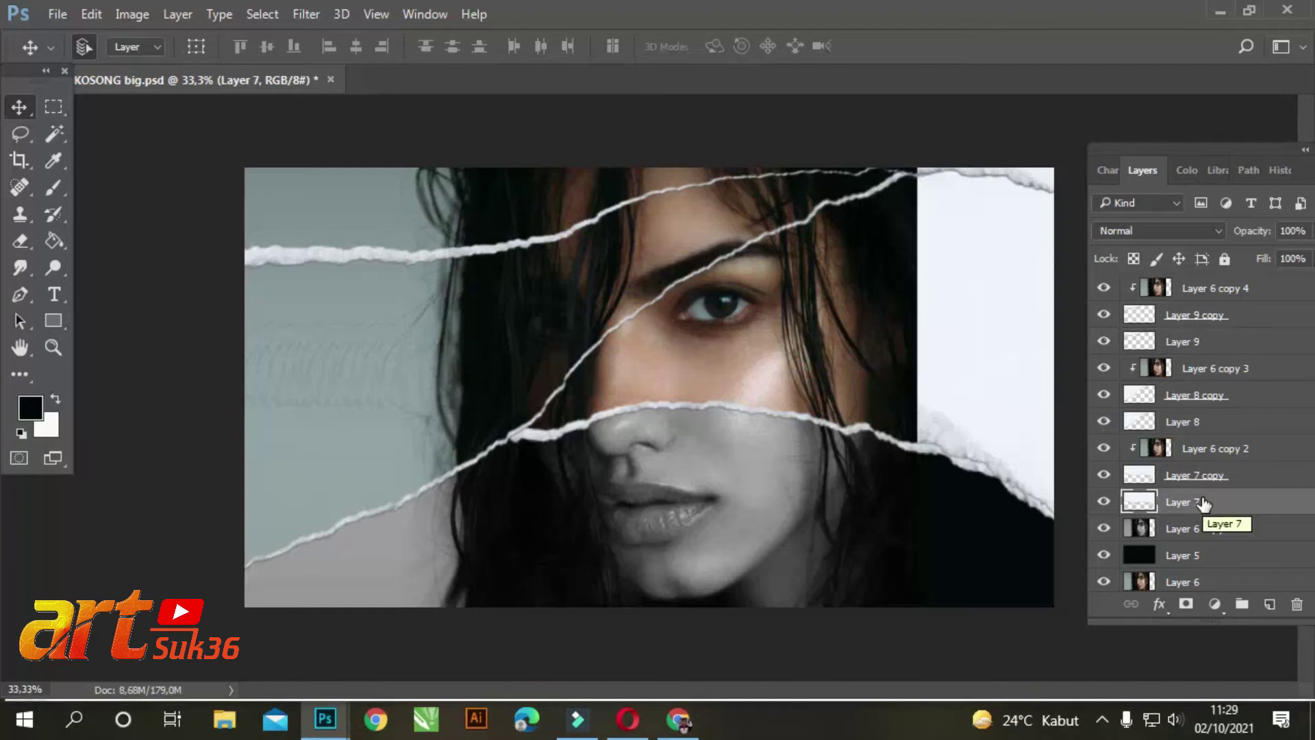
click(1170, 617)
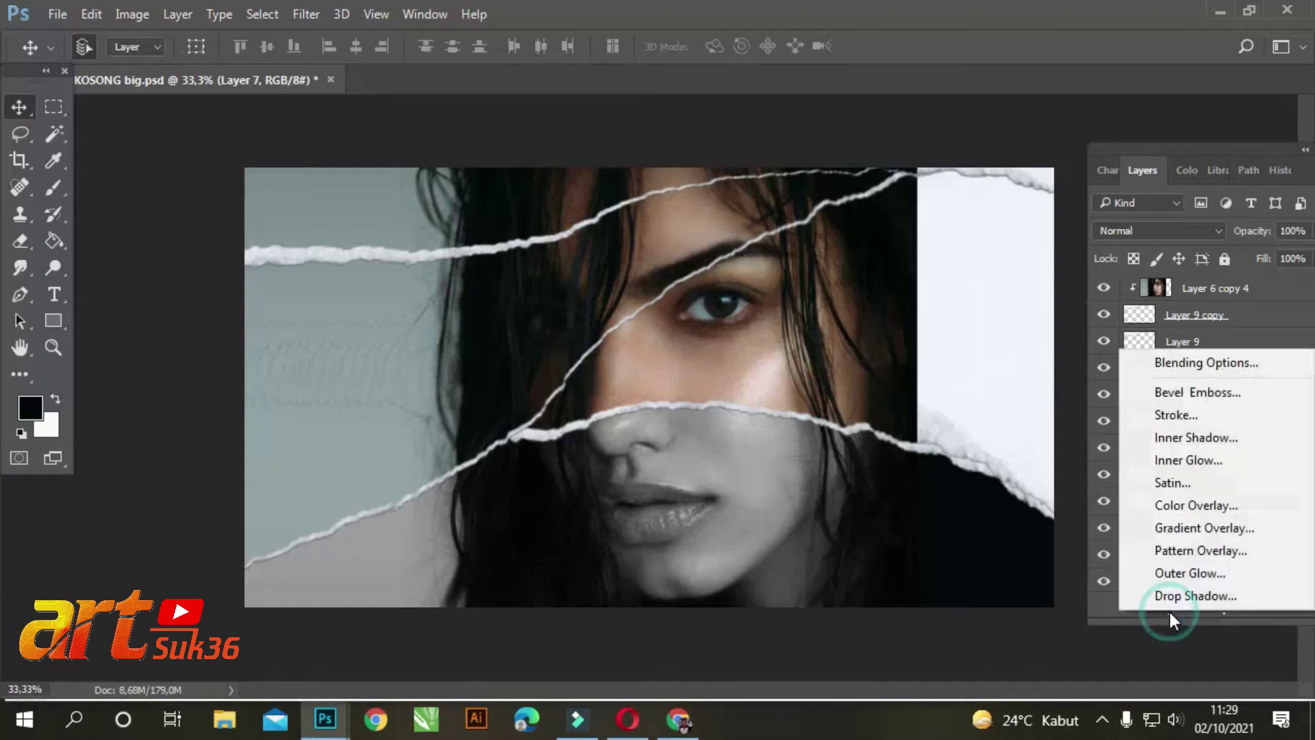
click(1170, 598)
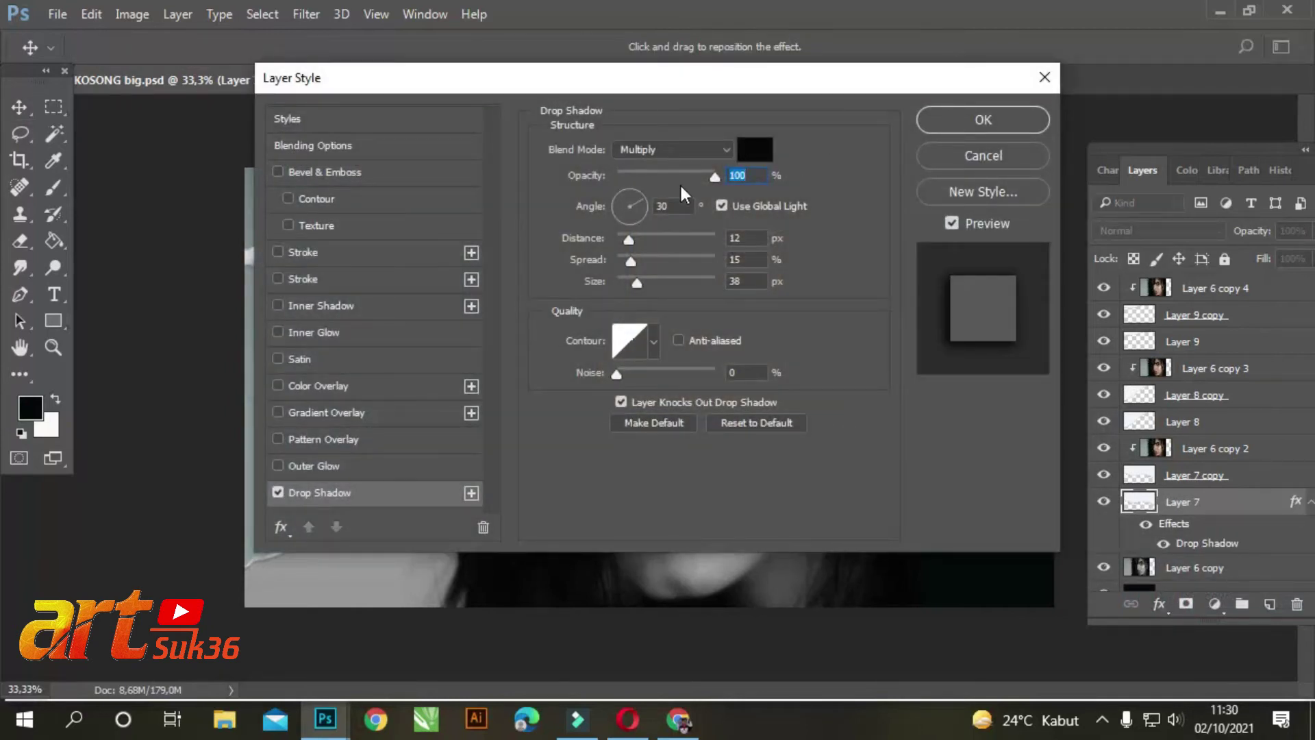
drag(737, 84, 284, 160)
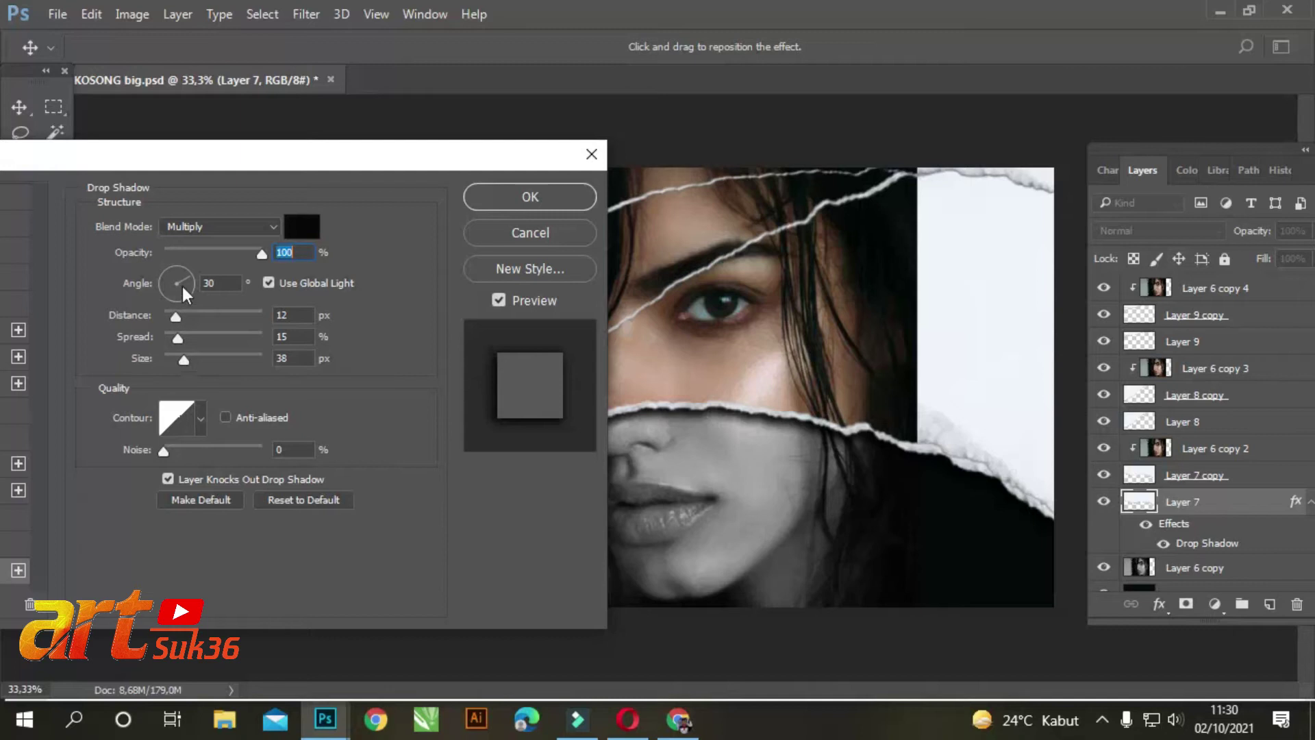
click(178, 262)
mouse_move(177, 315)
mouse_down()
mouse_move(190, 317)
mouse_move(170, 297)
mouse_up()
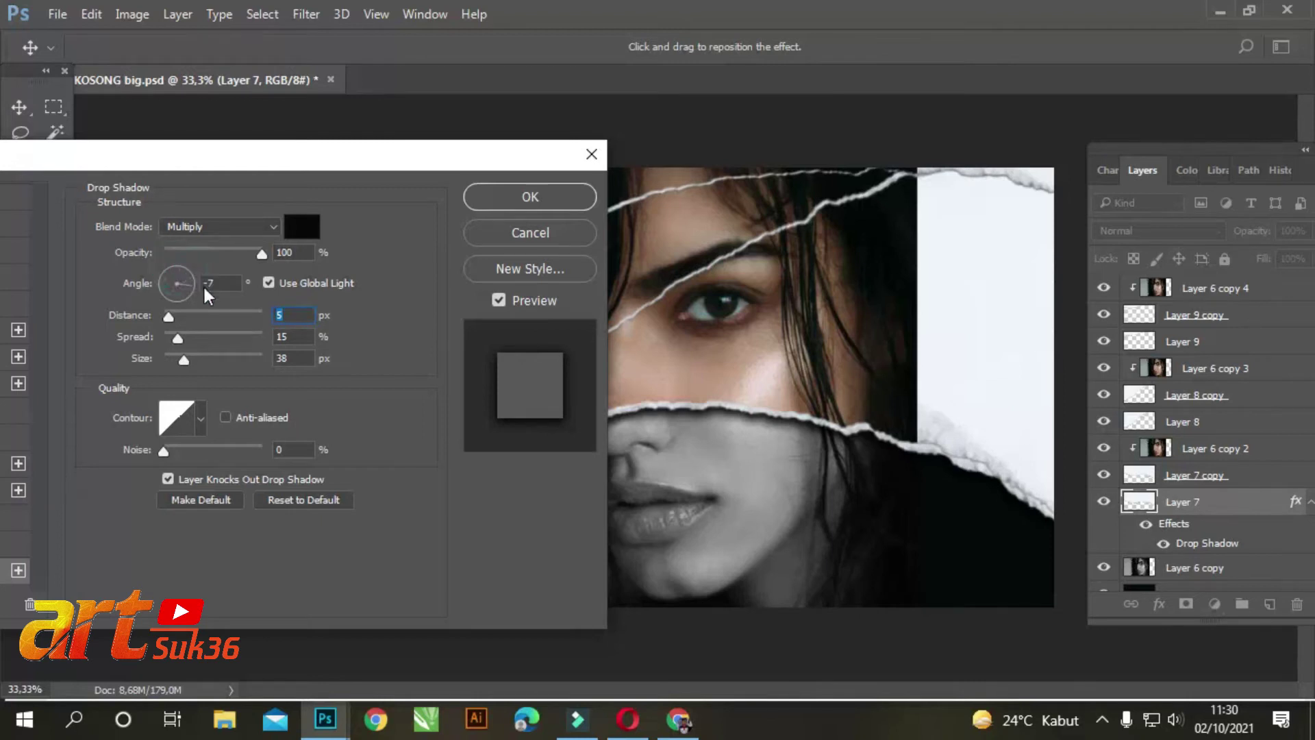
click(172, 304)
click(180, 265)
mouse_move(186, 358)
mouse_down()
mouse_move(200, 357)
mouse_move(175, 334)
mouse_move(179, 359)
mouse_move(201, 359)
mouse_up()
drag(169, 316, 163, 316)
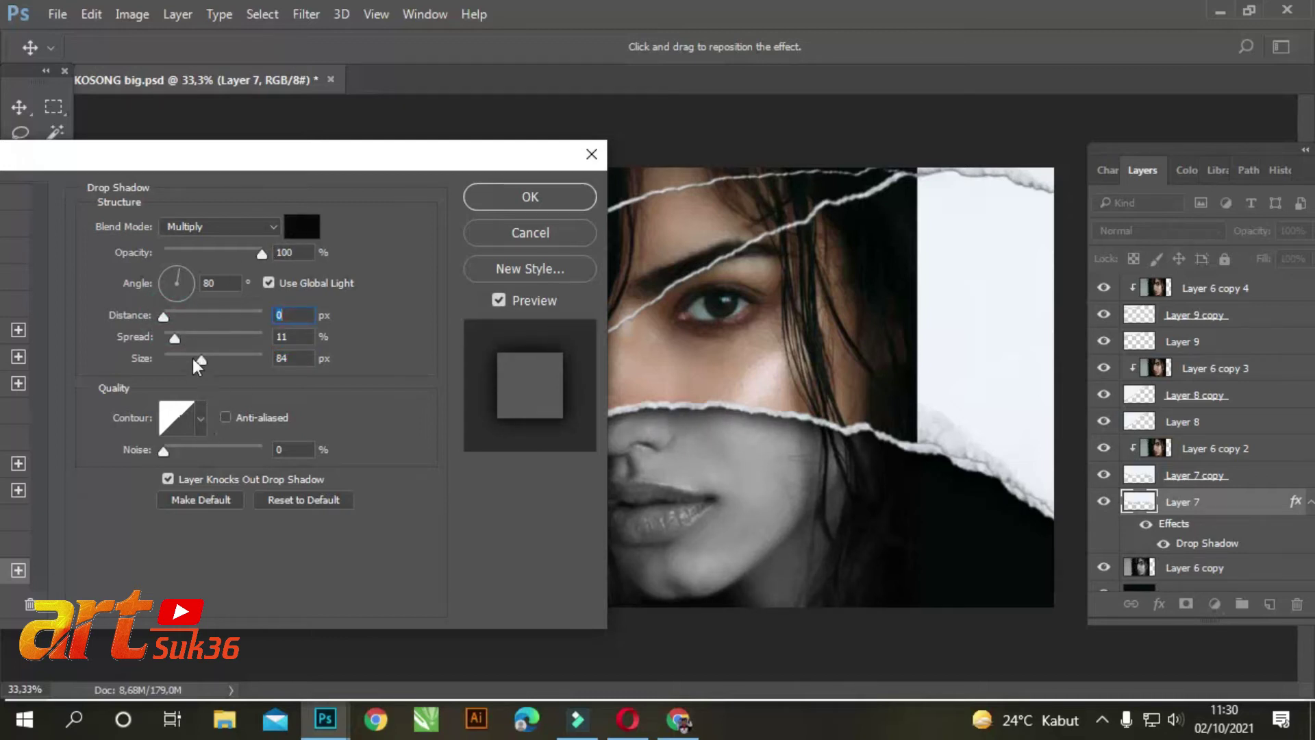
drag(203, 362, 196, 359)
click(529, 196)
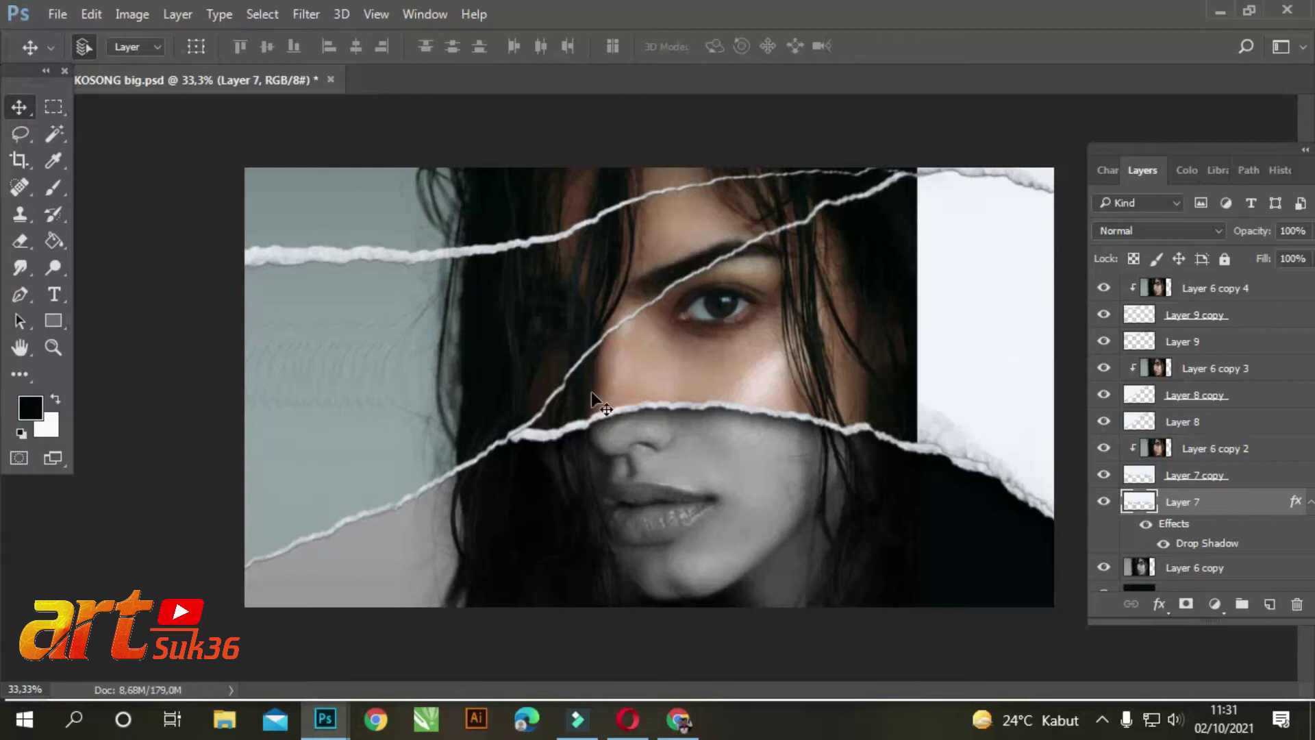
Add a Multiply drop shadow to Layer 8 with 100% opacity, 177° angle, 3 px distance, 14% spread and 98 px size
click(1189, 422)
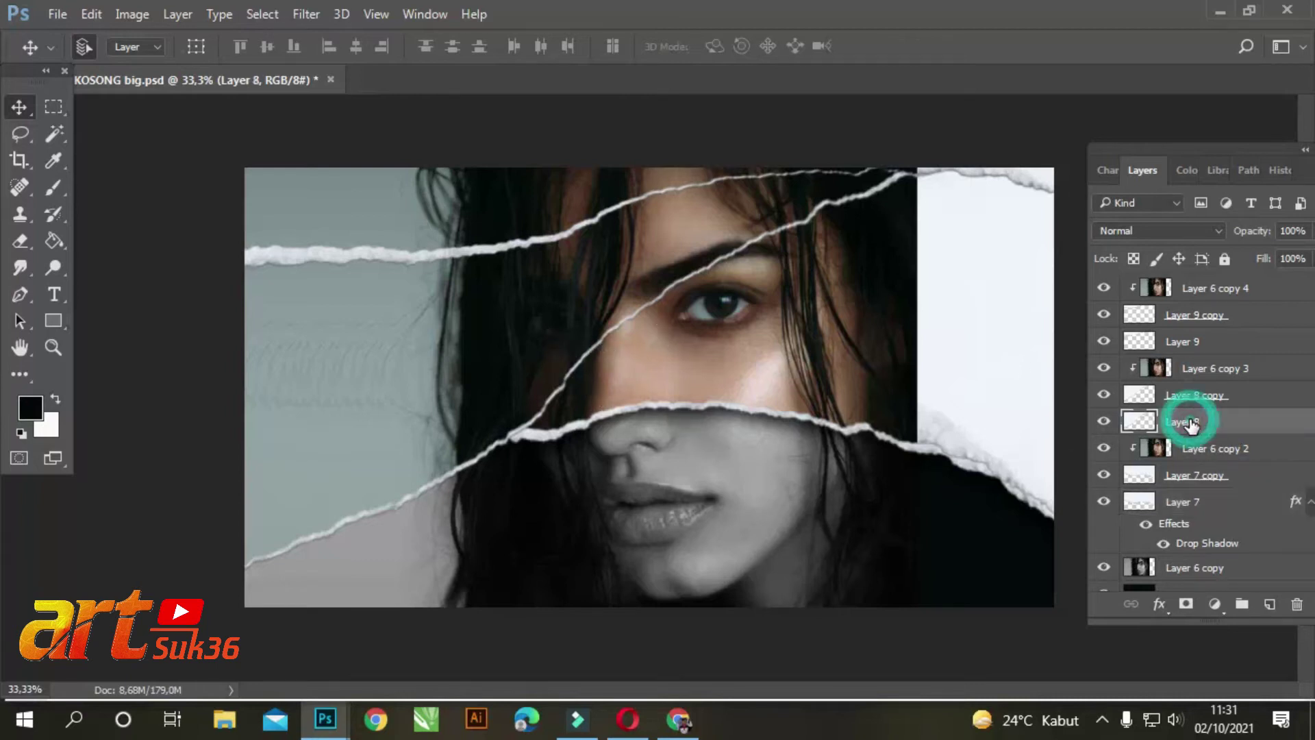
click(1159, 604)
click(1177, 591)
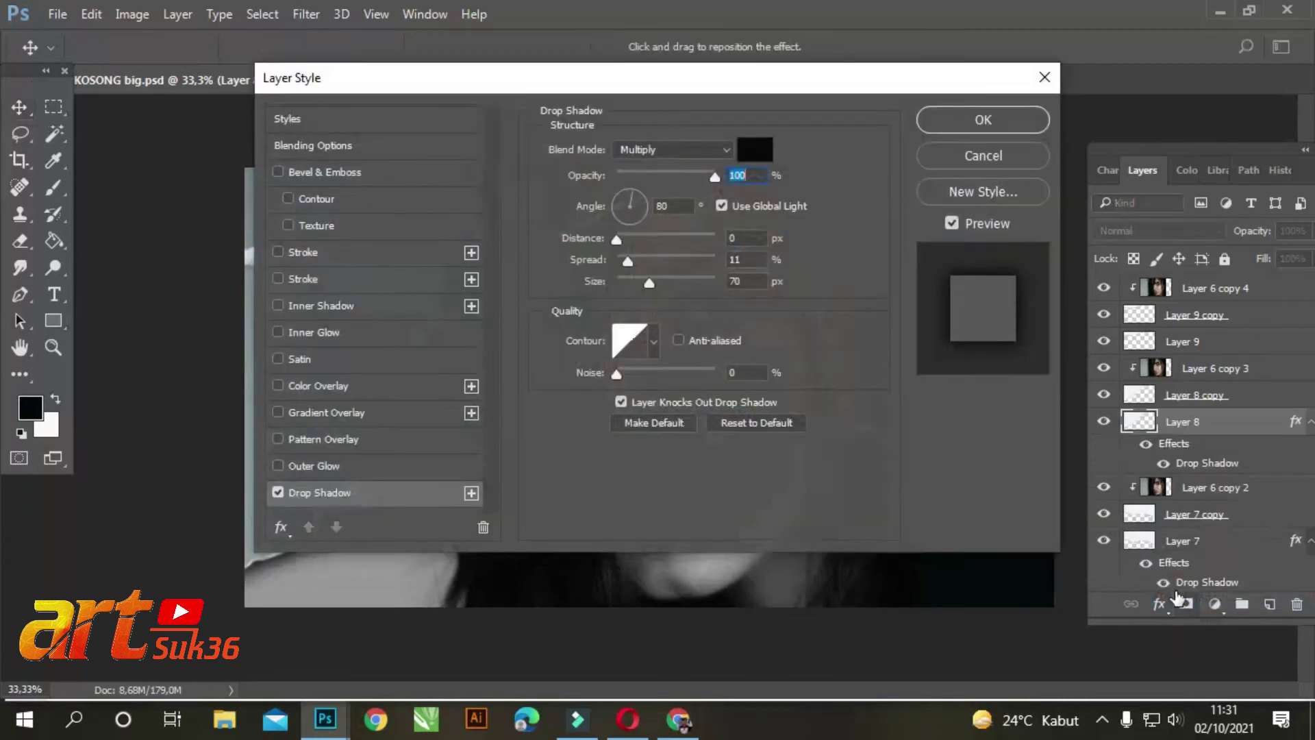
drag(749, 137, 335, 186)
mouse_move(141, 394)
mouse_down()
mouse_move(184, 393)
mouse_move(153, 389)
mouse_up()
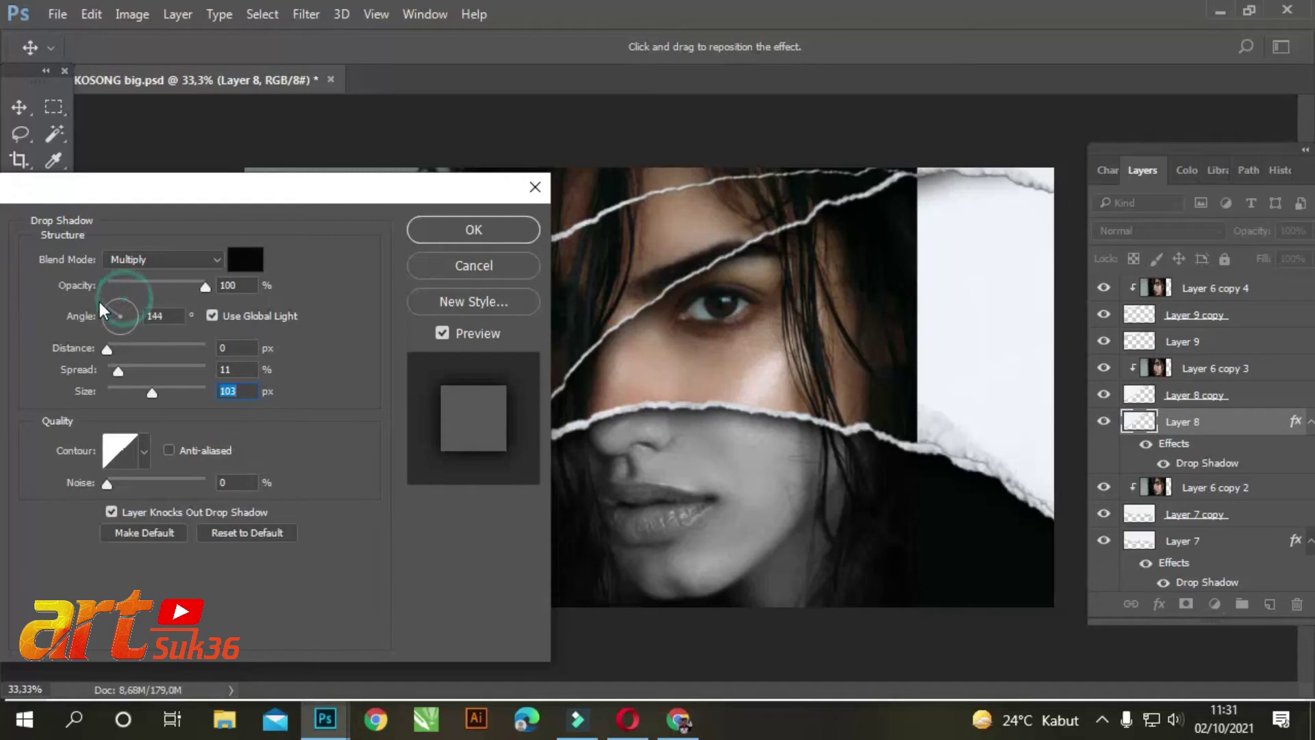
click(139, 319)
drag(118, 370, 98, 344)
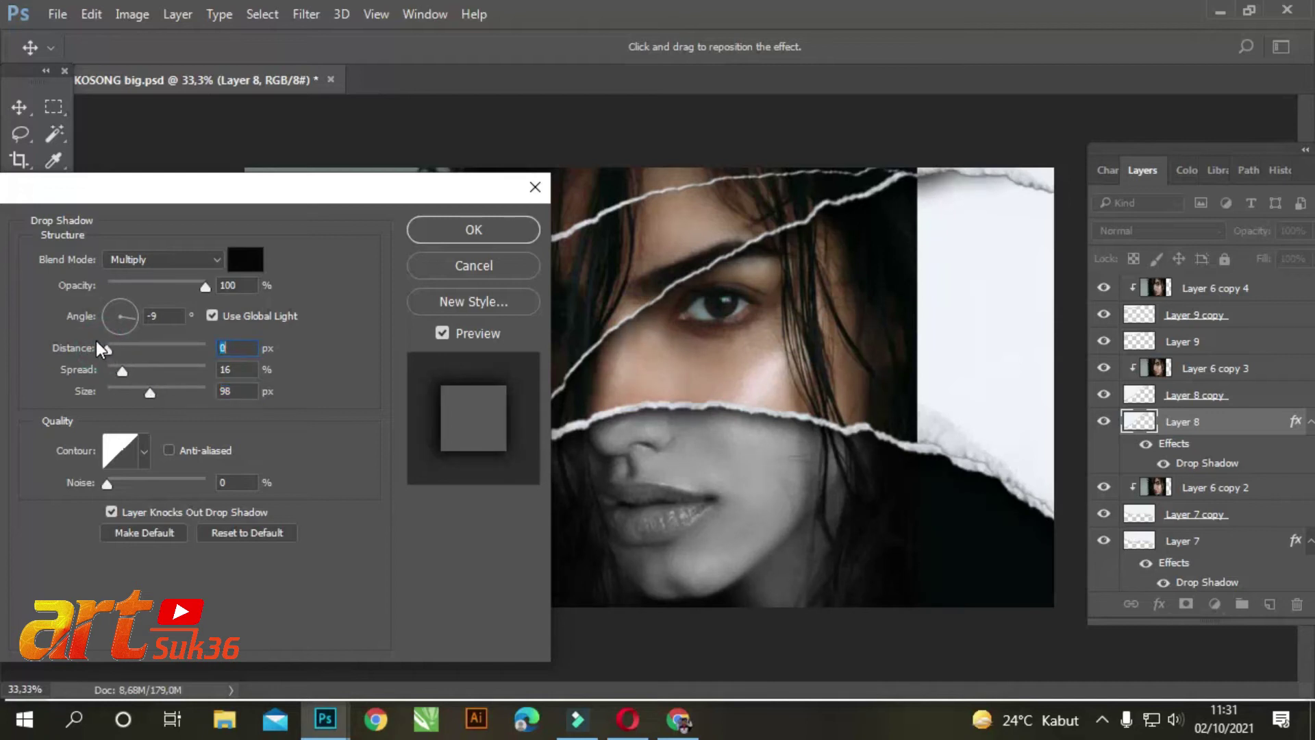
drag(118, 281, 121, 370)
click(495, 234)
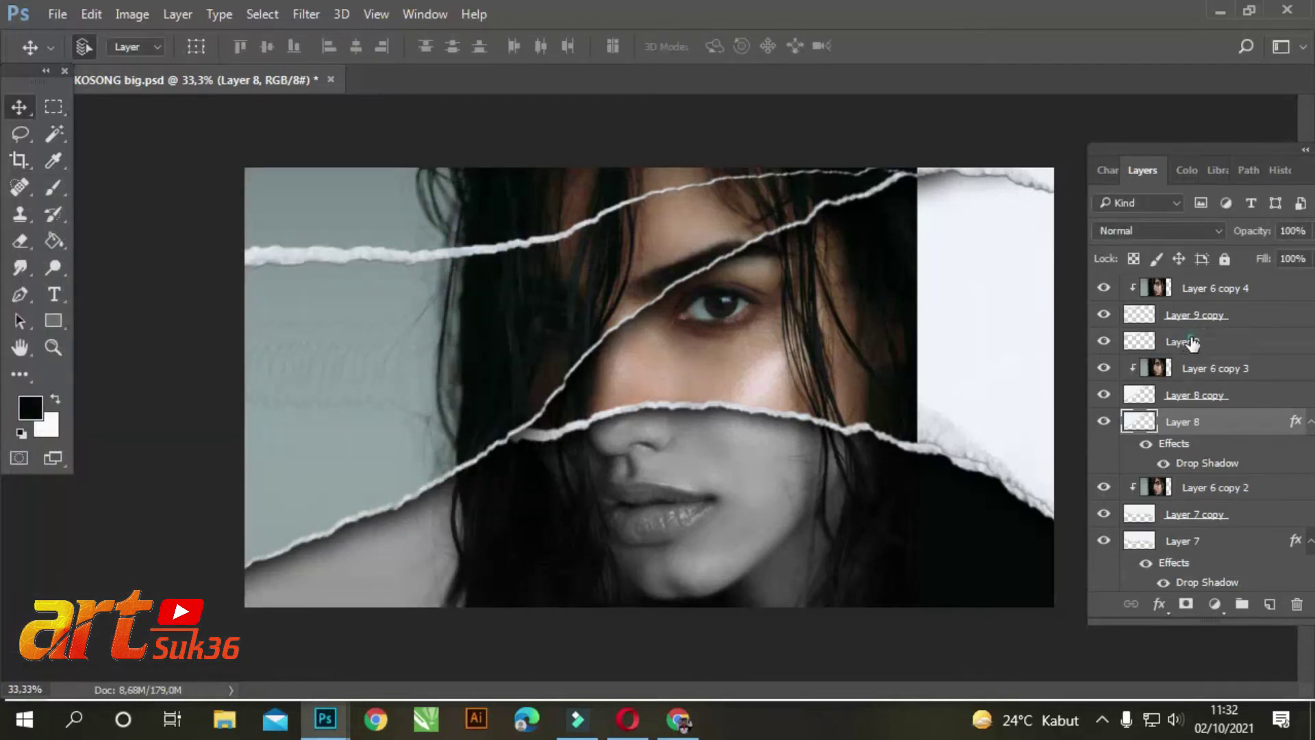
Add a Multiply drop shadow to Layer 9 with 100% opacity, 82° angle, 0 px distance, 5% spread and 46 px size
click(1188, 342)
click(1159, 604)
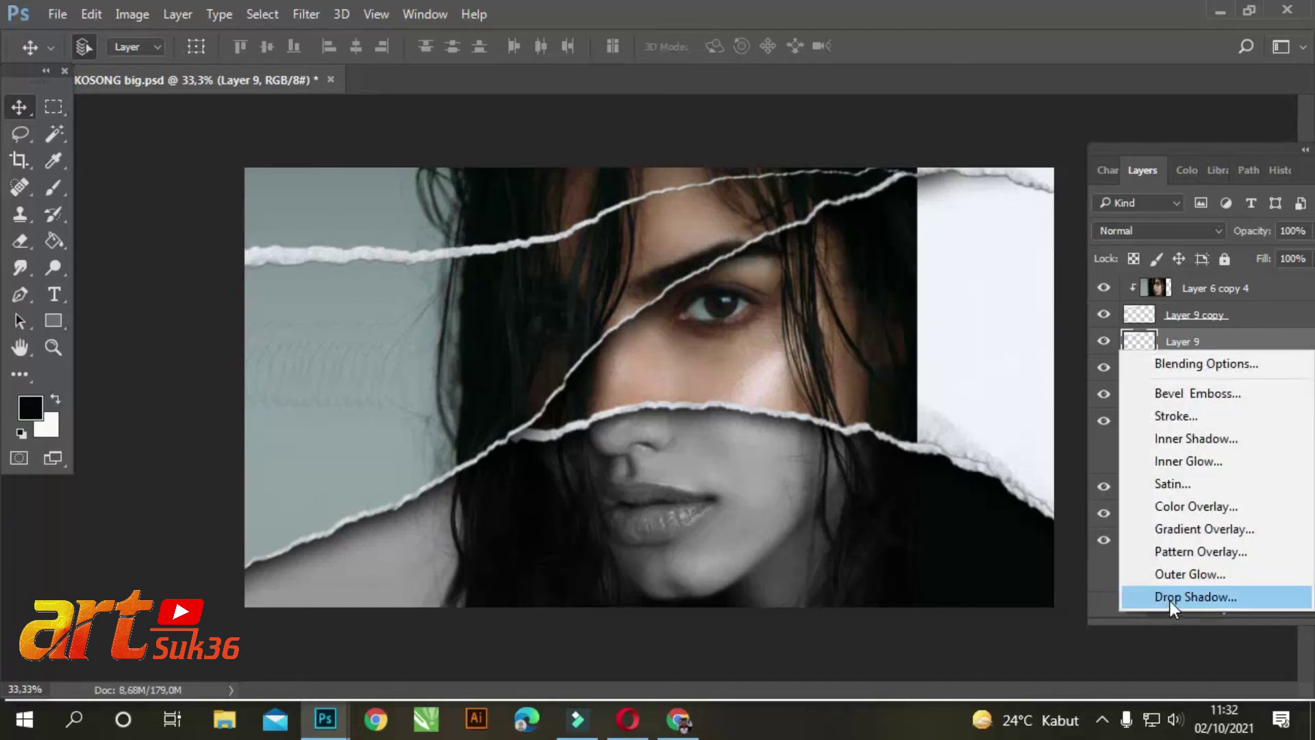
click(1177, 599)
drag(819, 79, 696, 339)
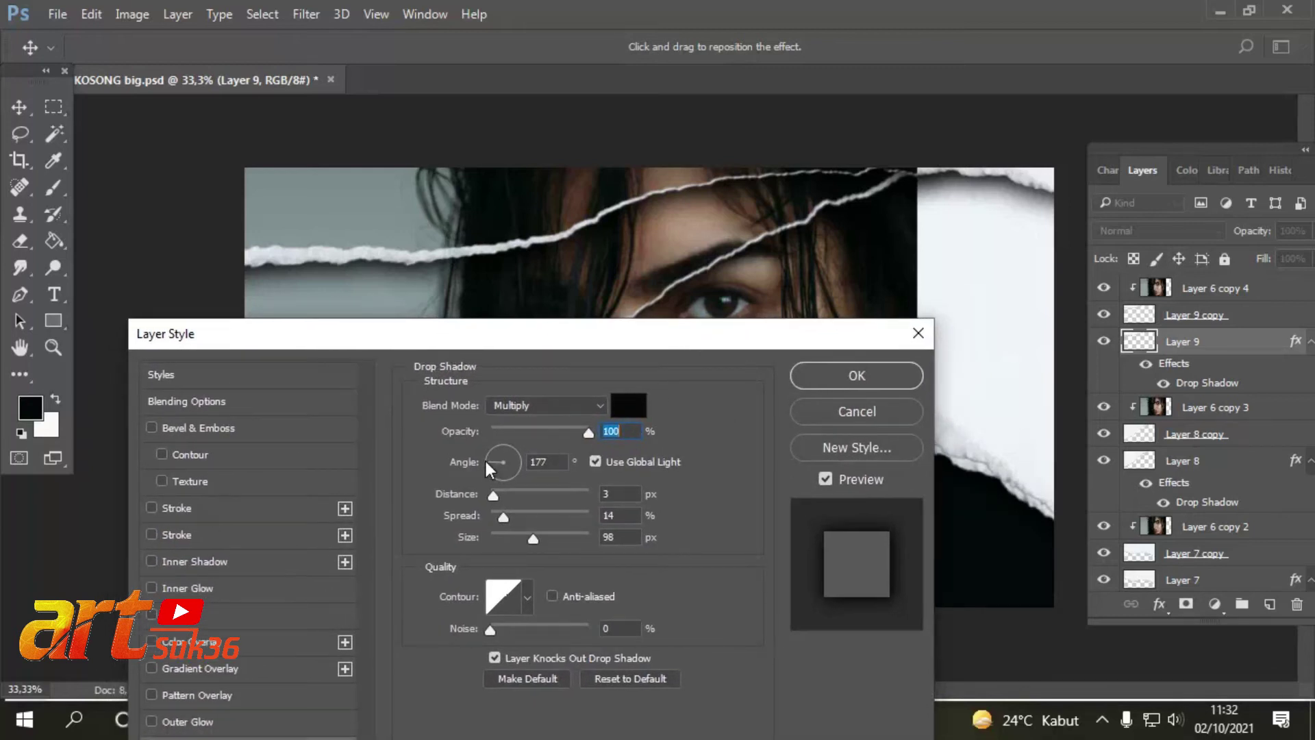
click(507, 449)
drag(503, 501, 508, 537)
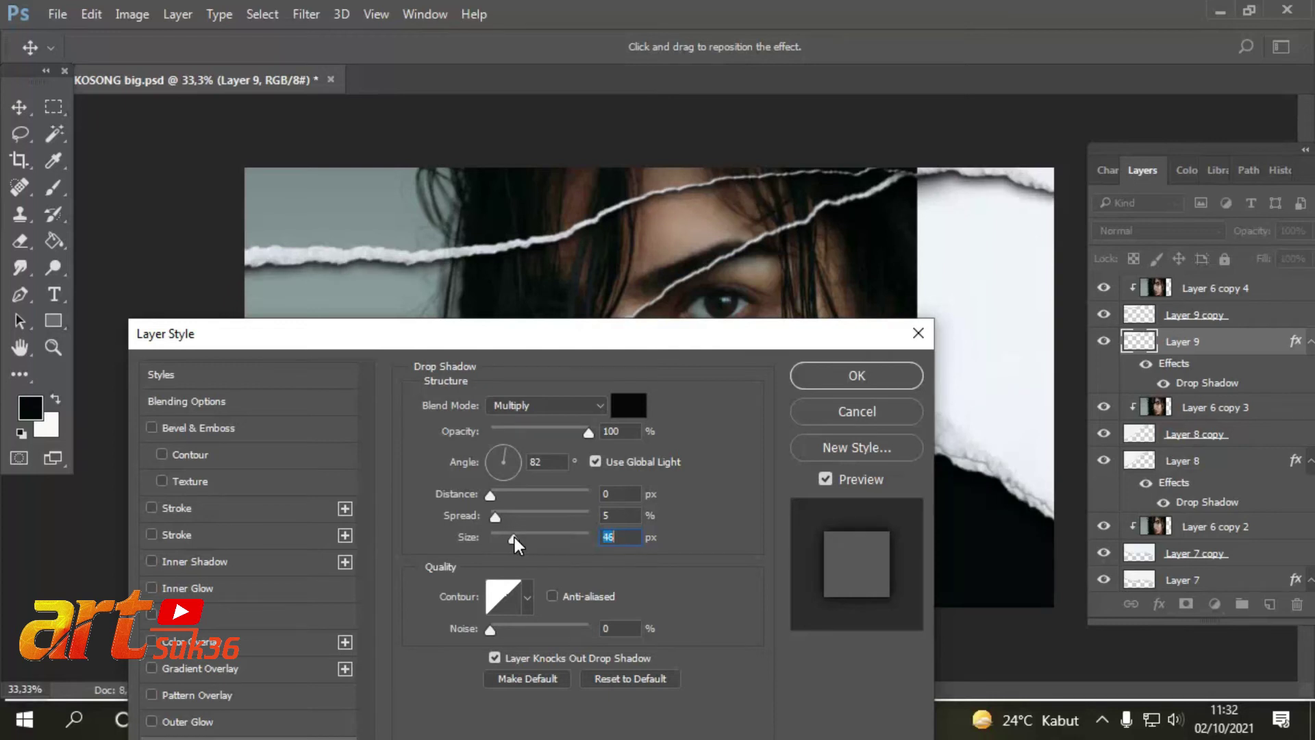
click(869, 376)
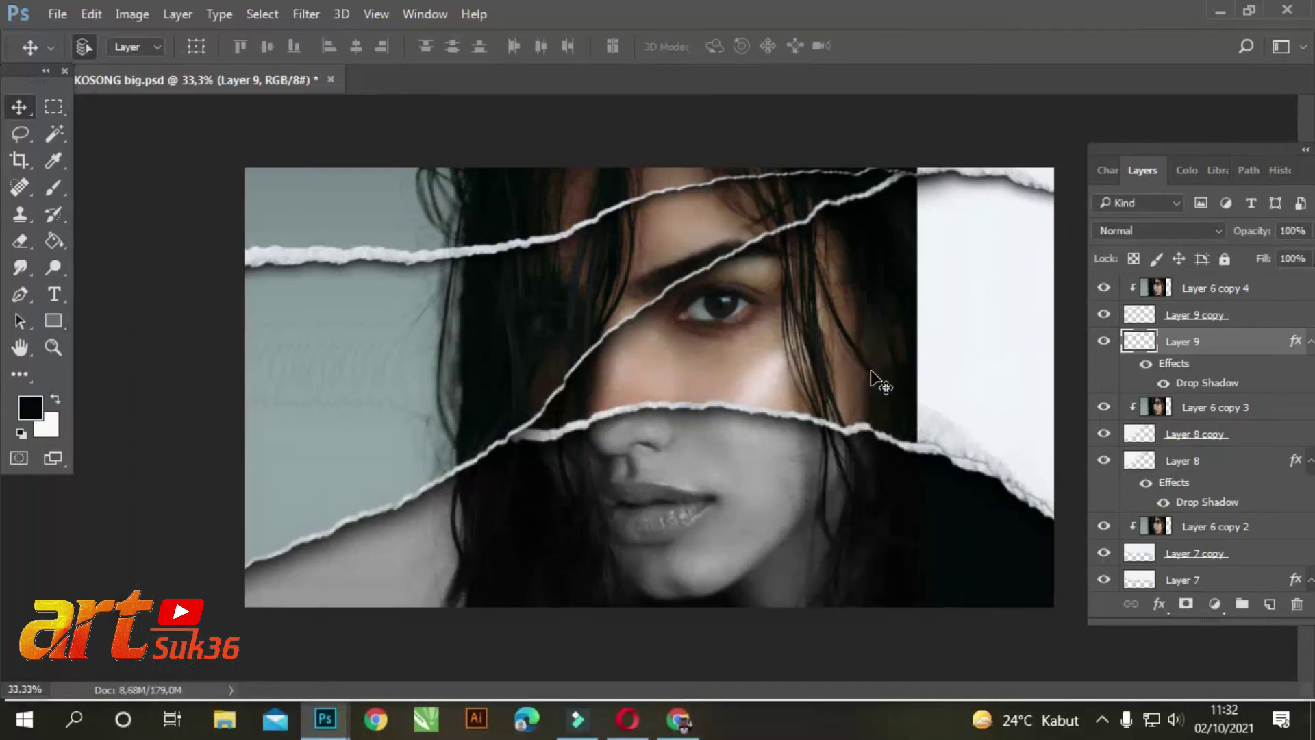
Convert the portrait strip on Layer 6 copy 3 to black and white with a Black & White adjustment
click(528, 309)
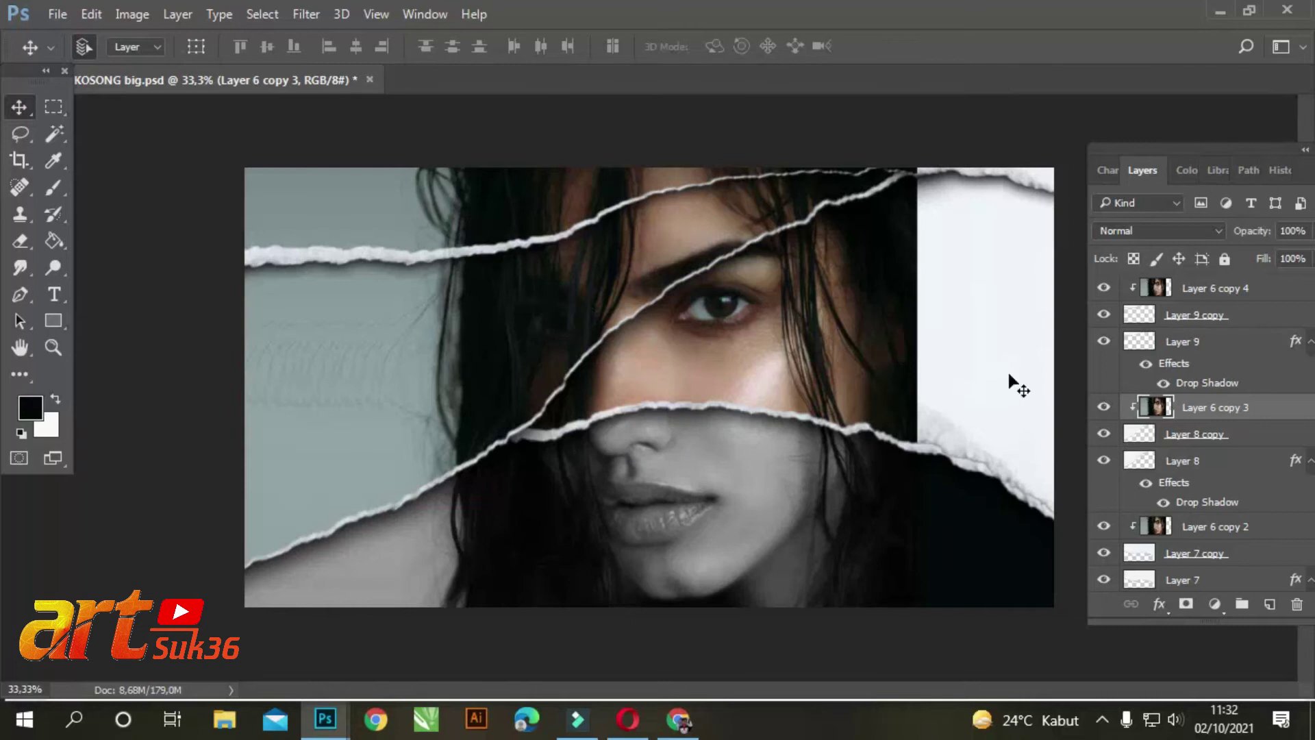
click(149, 16)
mouse_move(175, 66)
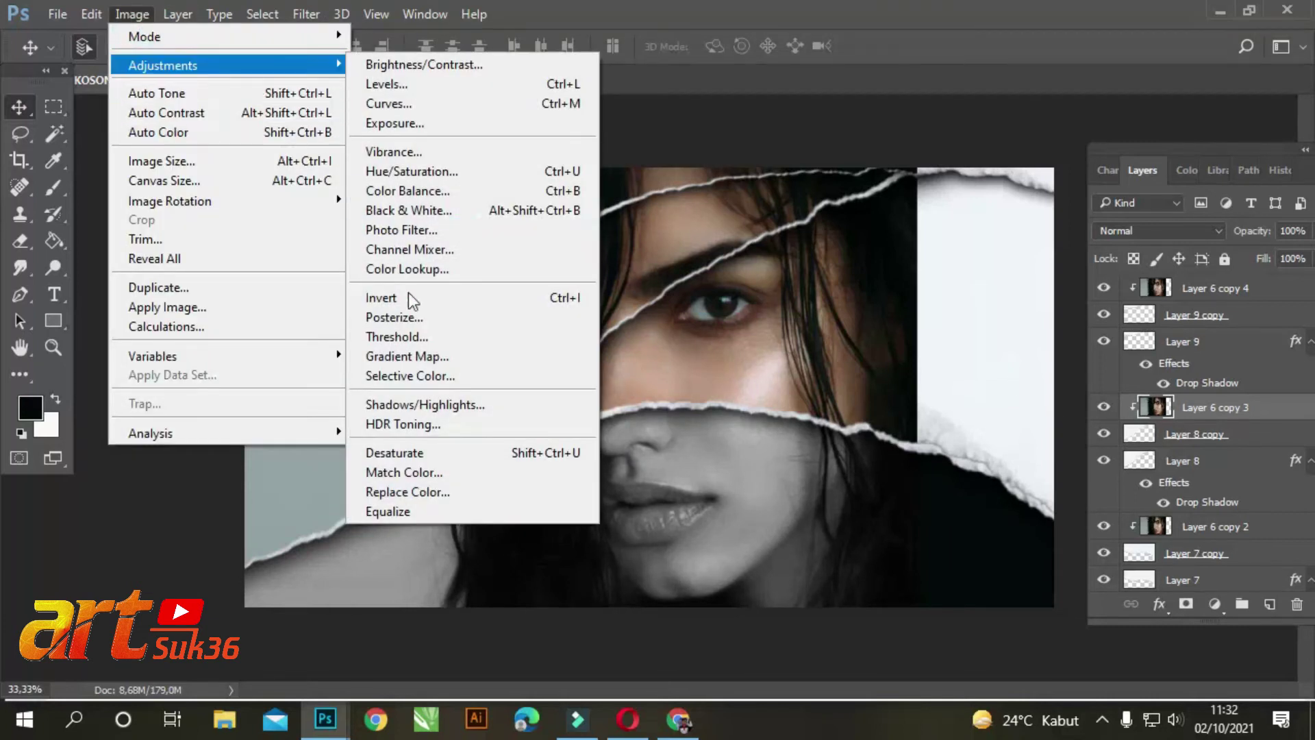
click(422, 208)
mouse_move(987, 184)
mouse_down()
mouse_move(1240, 335)
mouse_move(967, 175)
mouse_up()
click(1097, 212)
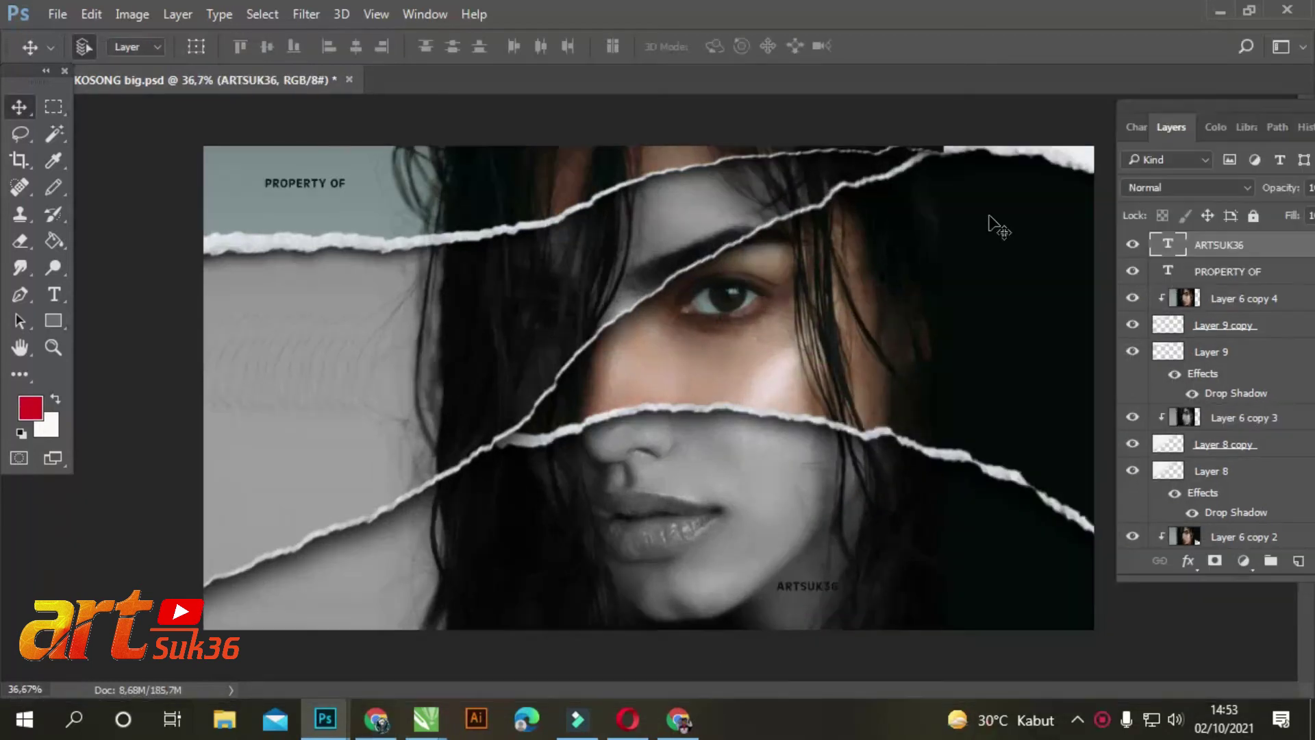
Scale the PROPERTY OF text to about 206% and position it on the uppermost portrait strip
mouse_move(330, 179)
mouse_down()
mouse_move(499, 190)
mouse_move(338, 170)
mouse_up()
key(ctrl+t)
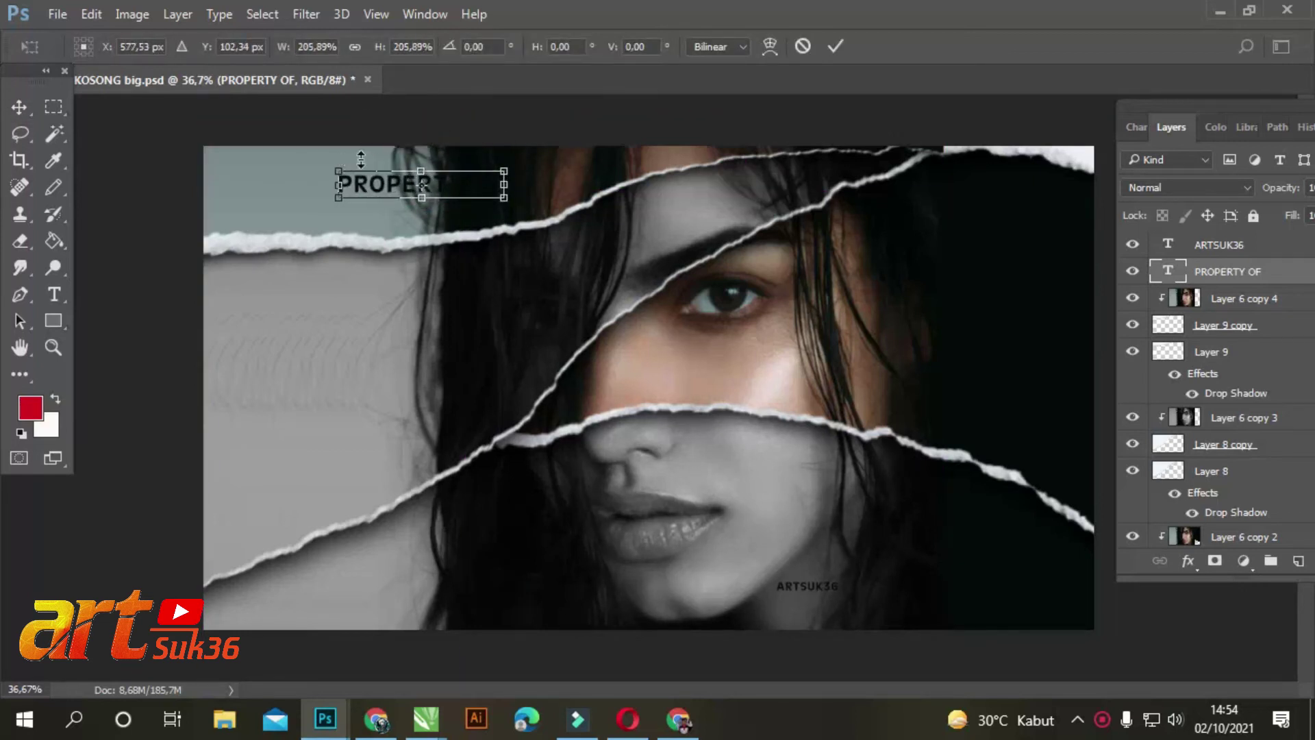
drag(478, 197, 447, 192)
key(Return)
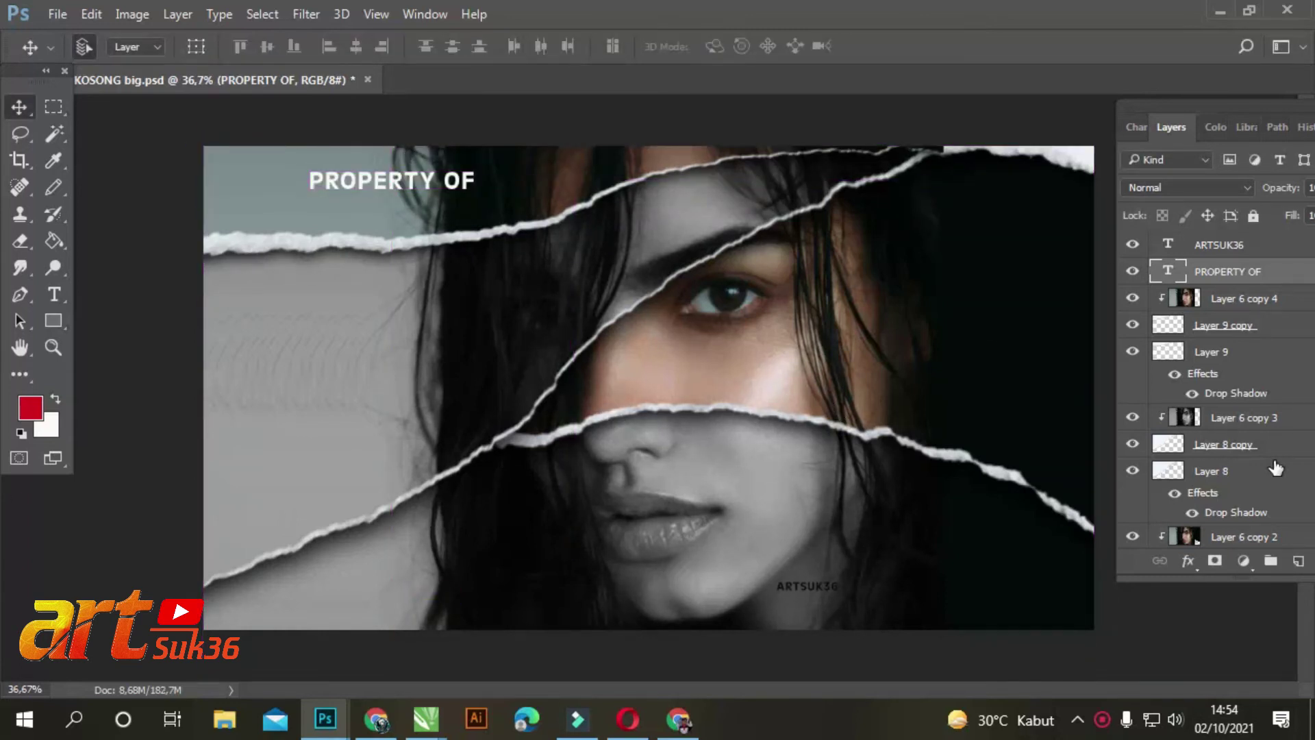
Open LOGO2 from the LOGO kumpul folder, copy its artwork into the portrait document and close the logo file
click(42, 18)
click(88, 52)
click(731, 171)
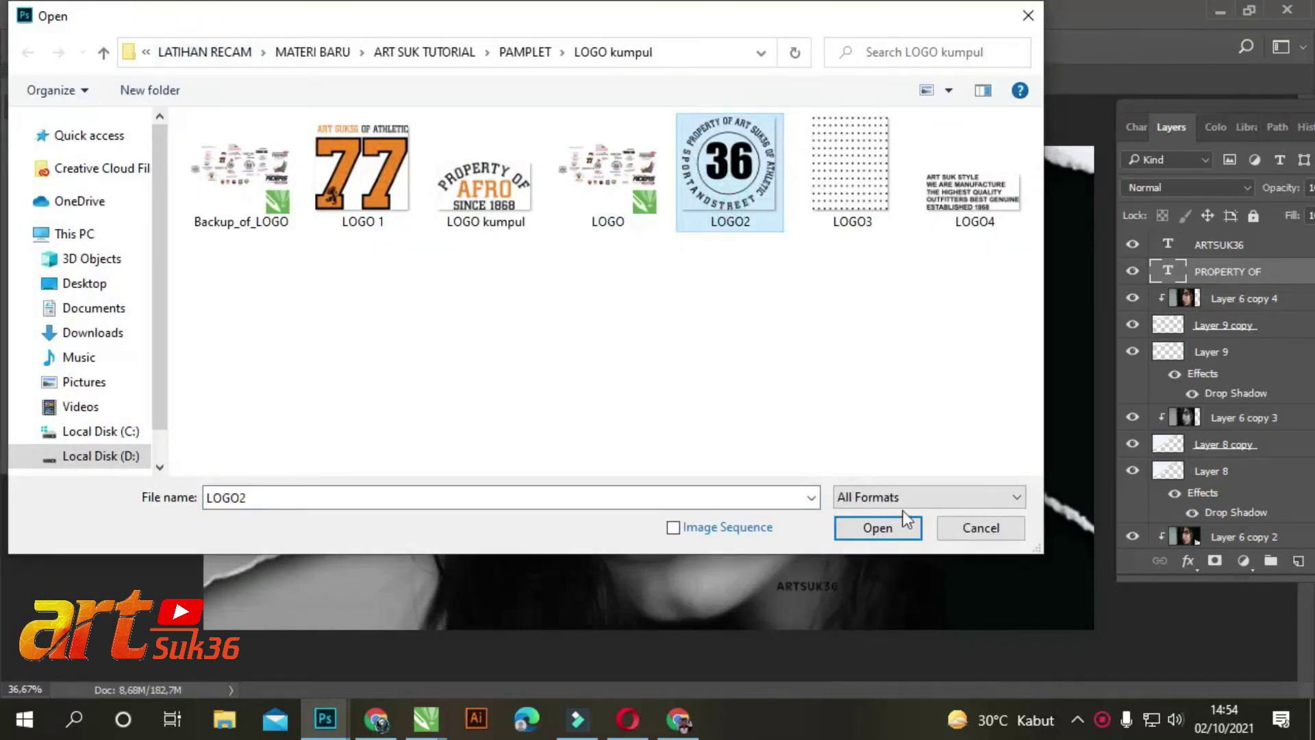
click(901, 525)
drag(567, 130, 633, 218)
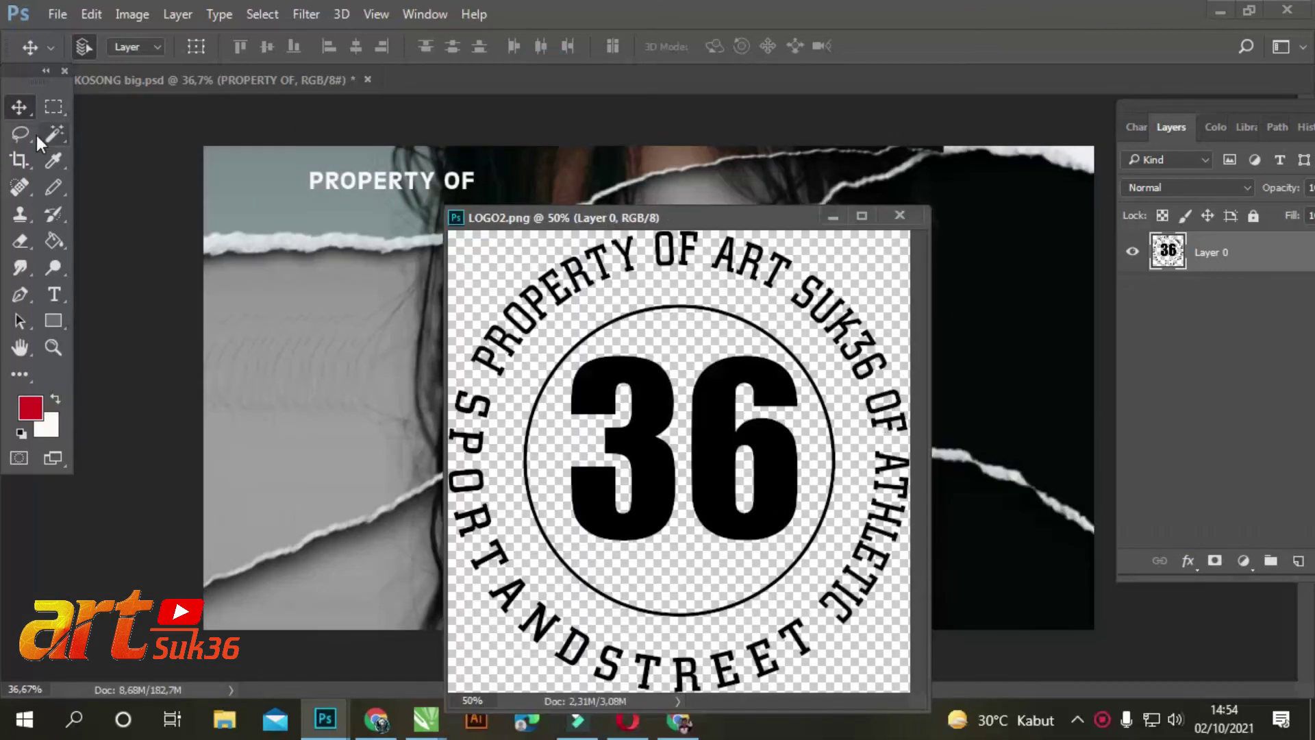
drag(718, 404, 992, 256)
click(899, 215)
Shrink the circular 36 logo and place it over the dark area beside the face
key(ctrl+t)
drag(793, 133, 928, 264)
drag(1048, 425, 1010, 384)
drag(1095, 428, 1096, 429)
key(Return)
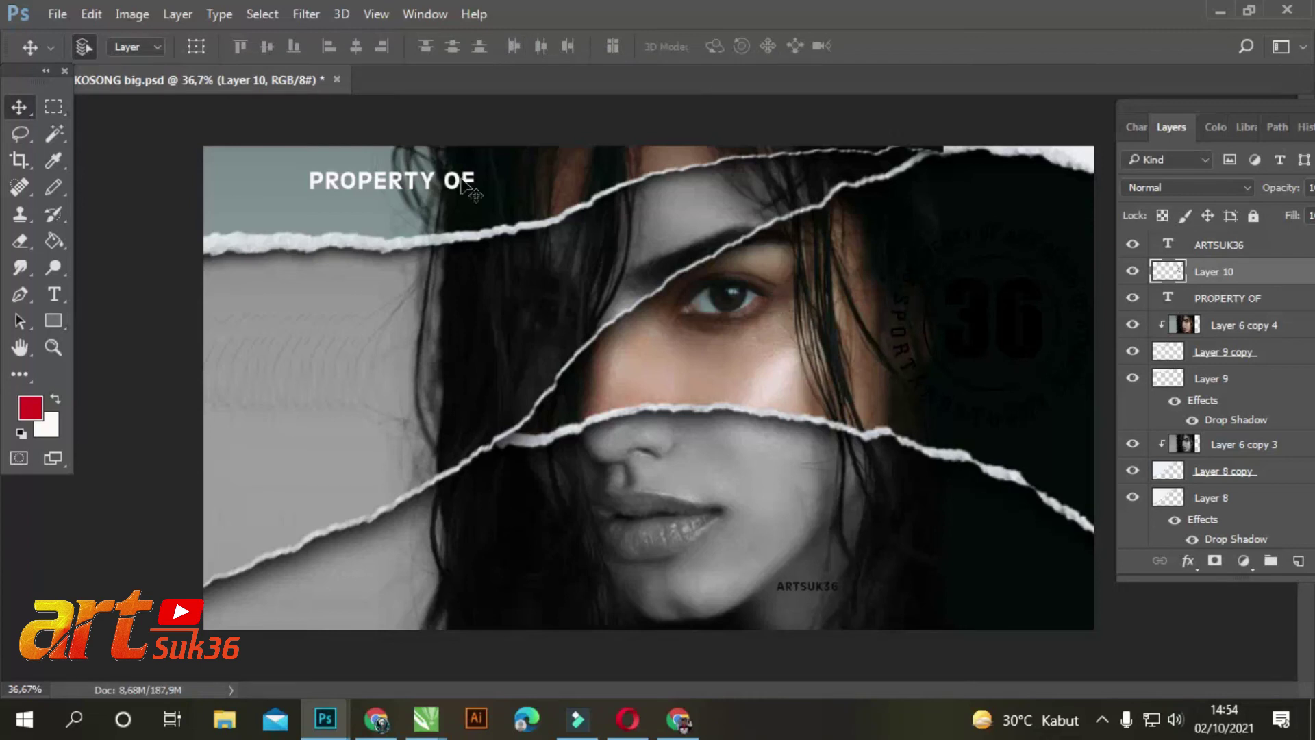
Recolour the circular 36 logo white with a Gradient Map and nudge it slightly up and left
key(x)
click(132, 14)
mouse_move(137, 64)
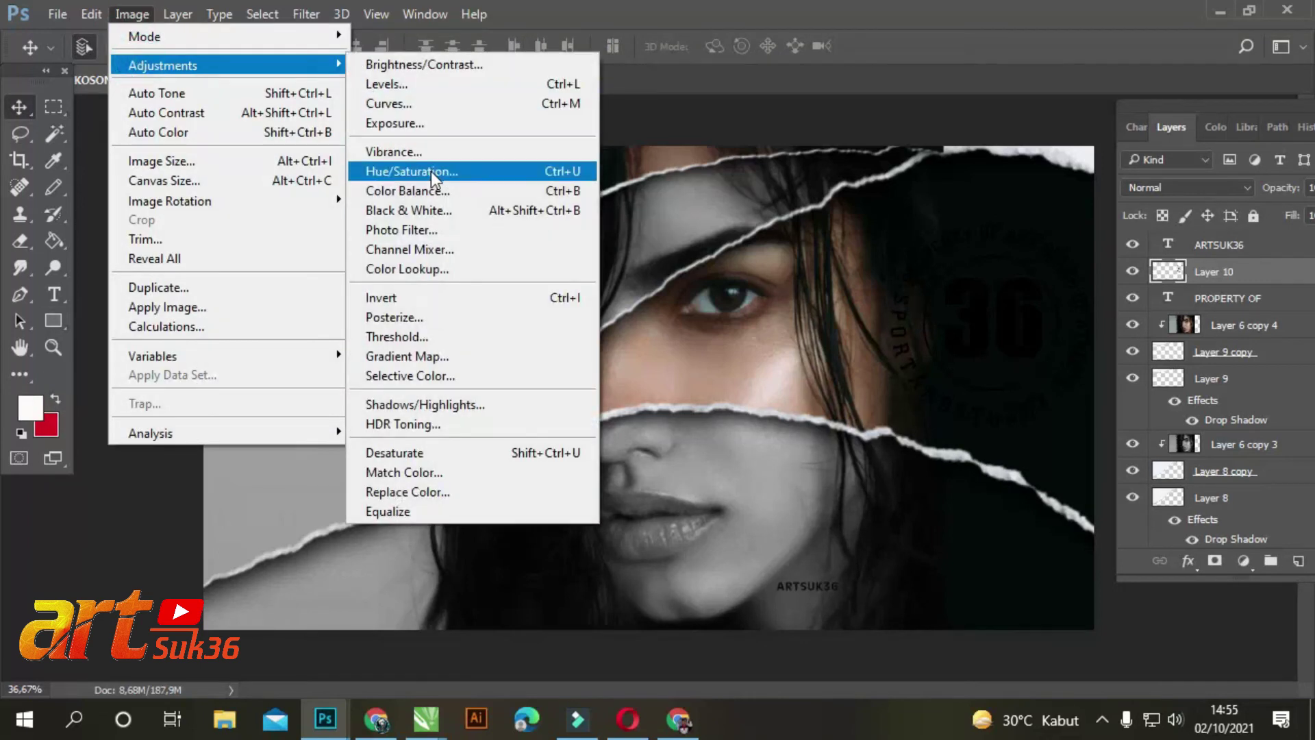
click(433, 355)
click(824, 219)
key(v)
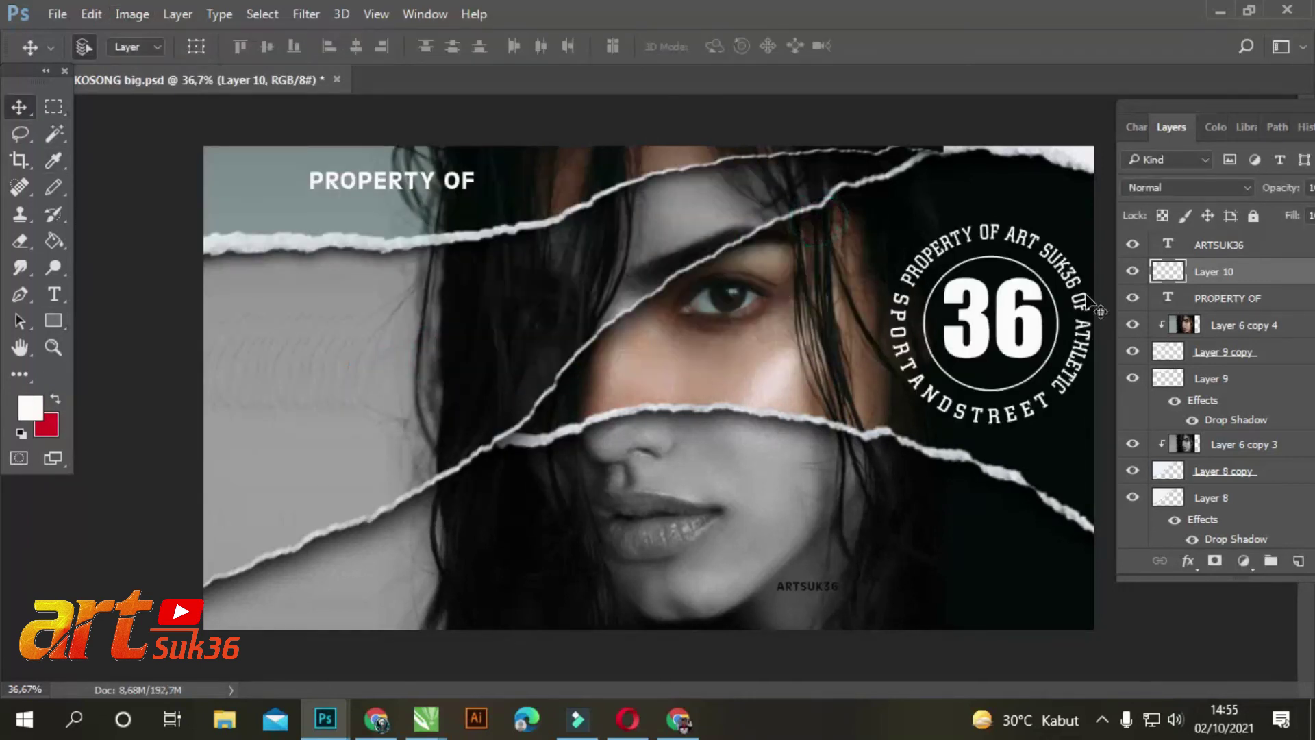
drag(1033, 292, 1021, 274)
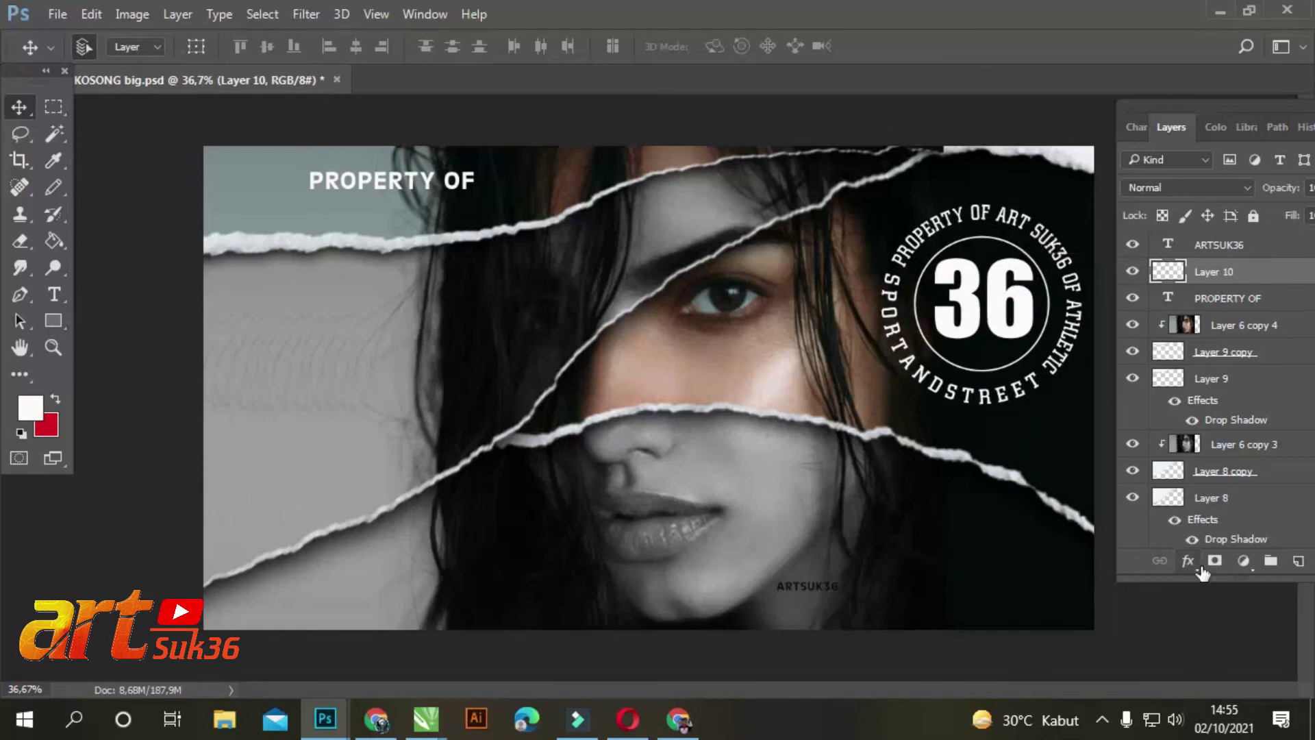
Lower the opacity of the 36 logo on Layer 10 to 66%
drag(1264, 104, 1210, 97)
click(1302, 182)
drag(1305, 204, 1269, 205)
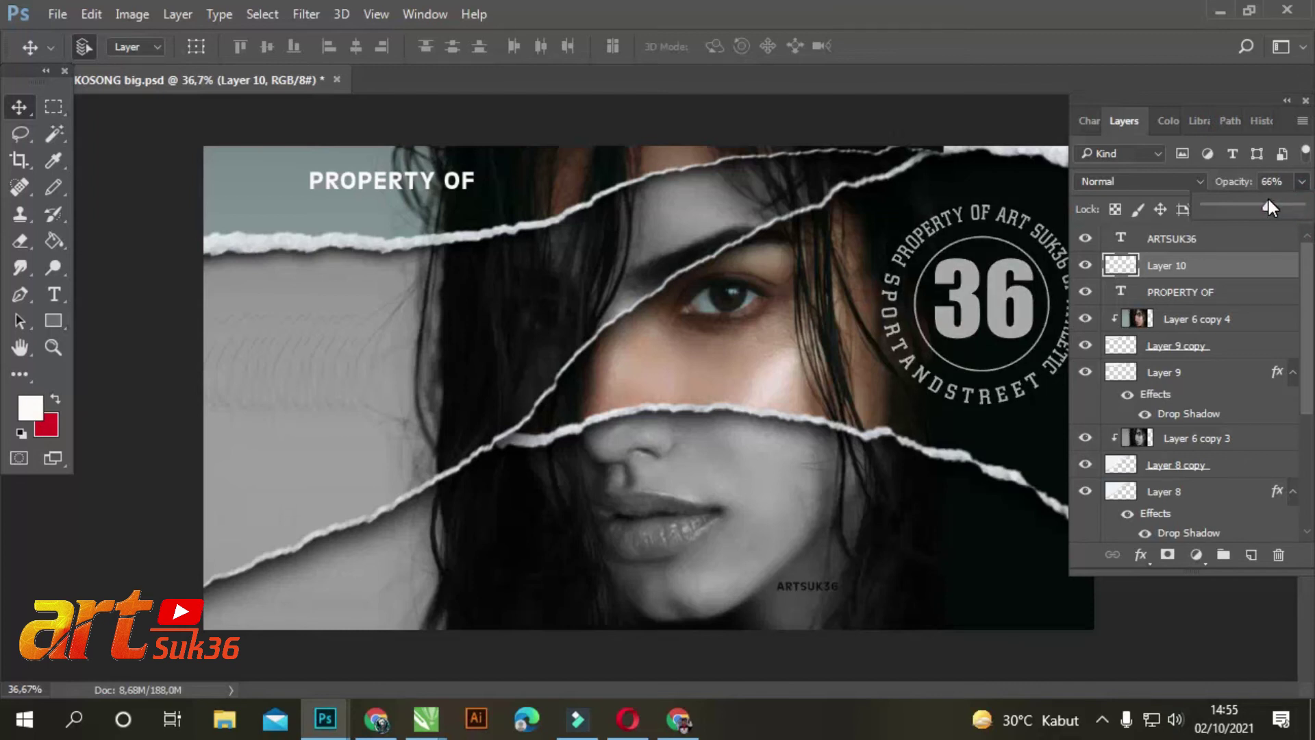
click(1169, 93)
drag(1130, 94, 1182, 103)
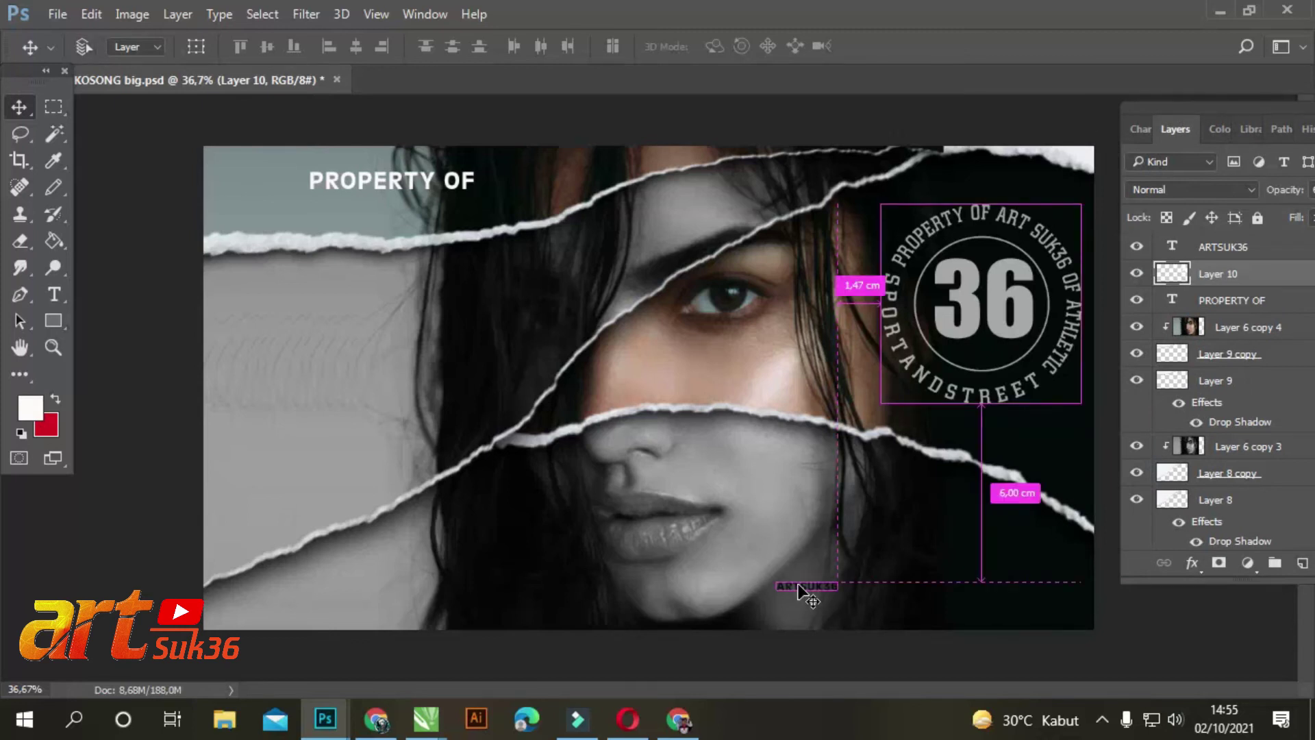
Open LOGO3, copy its dot pattern into the portrait document and close the logo file
key(ctrl+o)
key(Return)
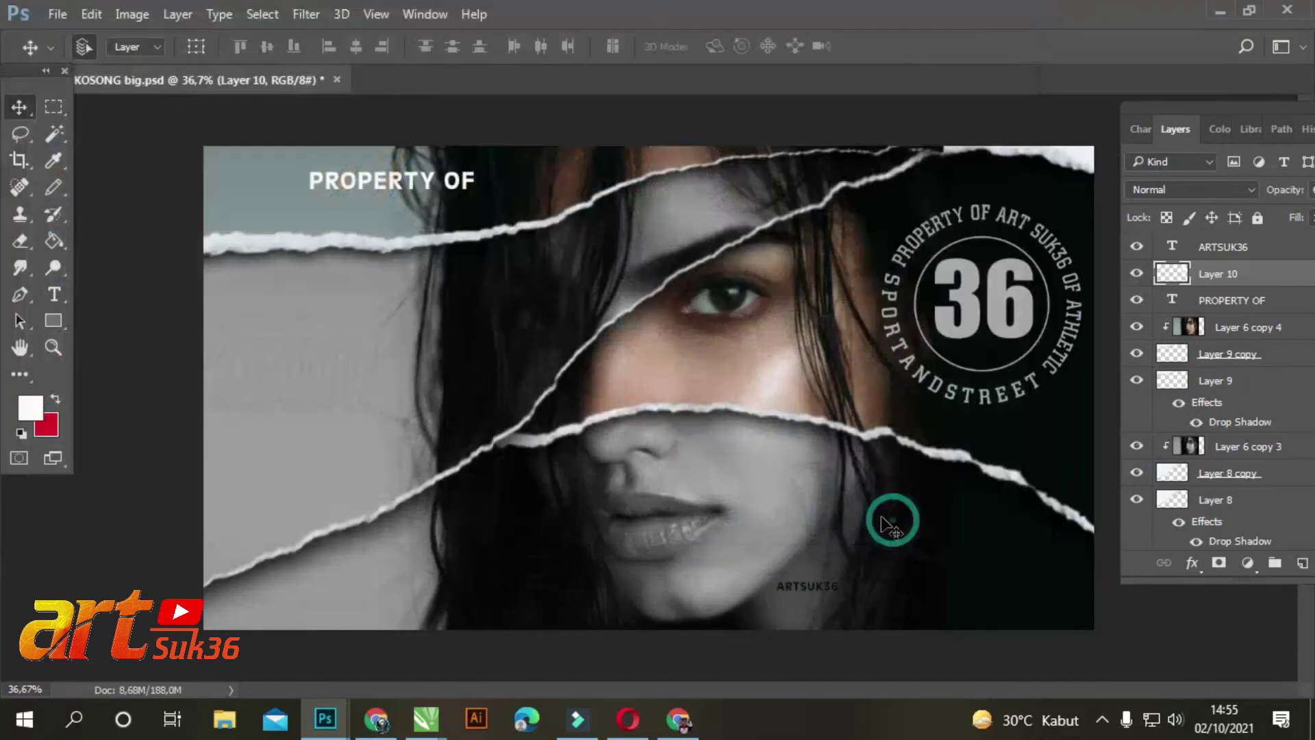
drag(435, 77, 577, 251)
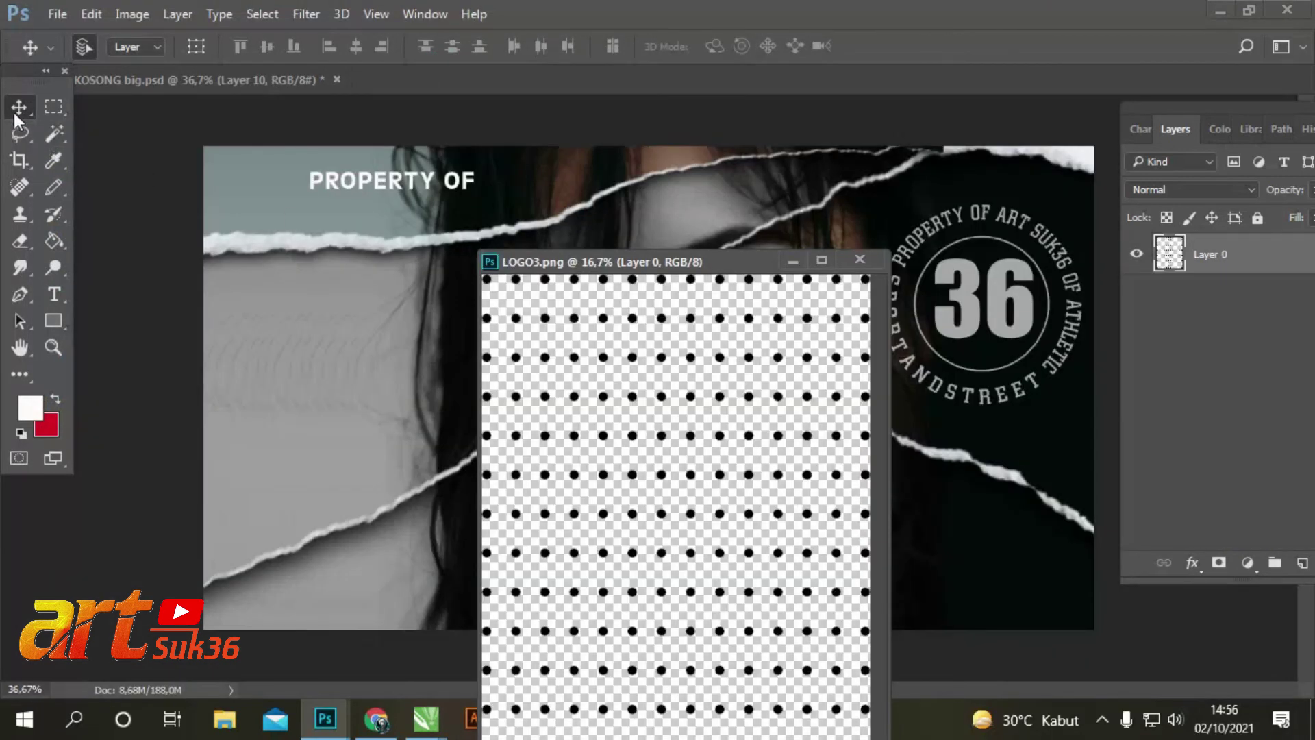
drag(723, 328, 344, 310)
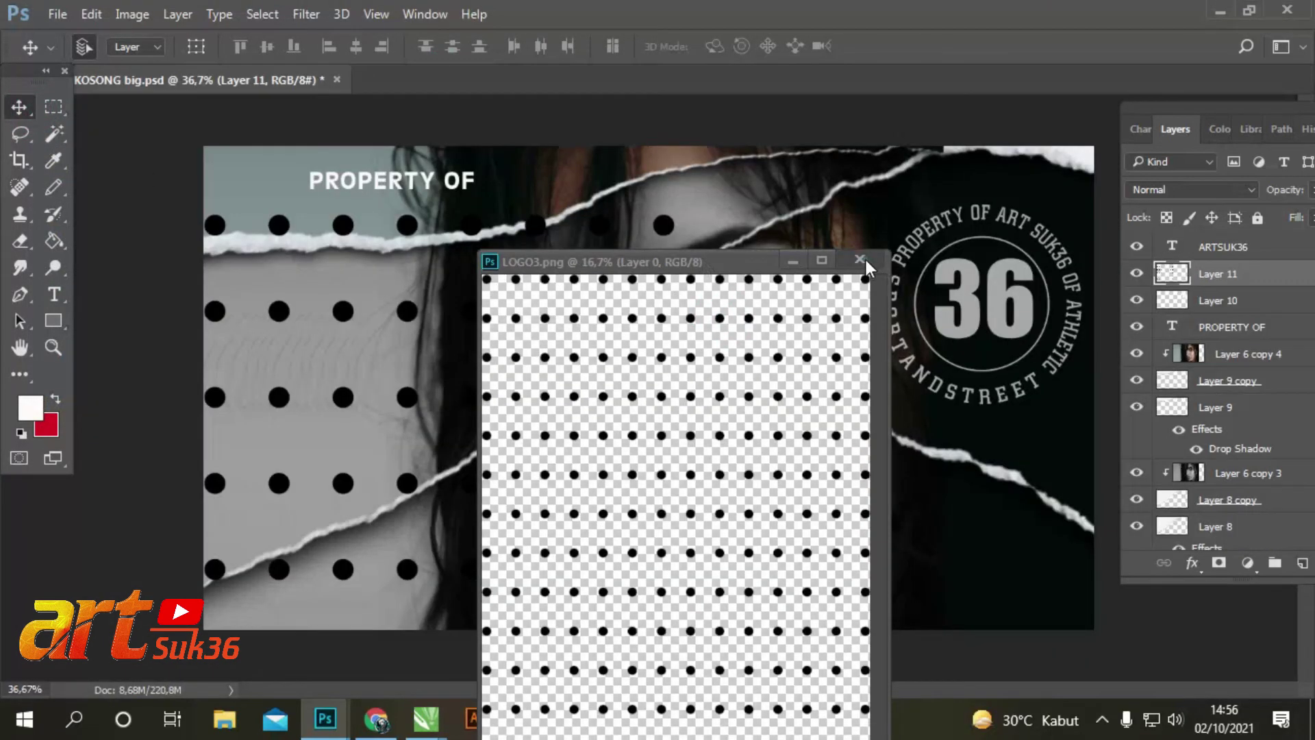
click(860, 259)
Scale the dot pattern down and fit it over the plain grey area between the two torn edges beside the hair
key(ctrl+t)
drag(670, 217, 499, 528)
drag(473, 590, 365, 336)
drag(411, 273, 428, 243)
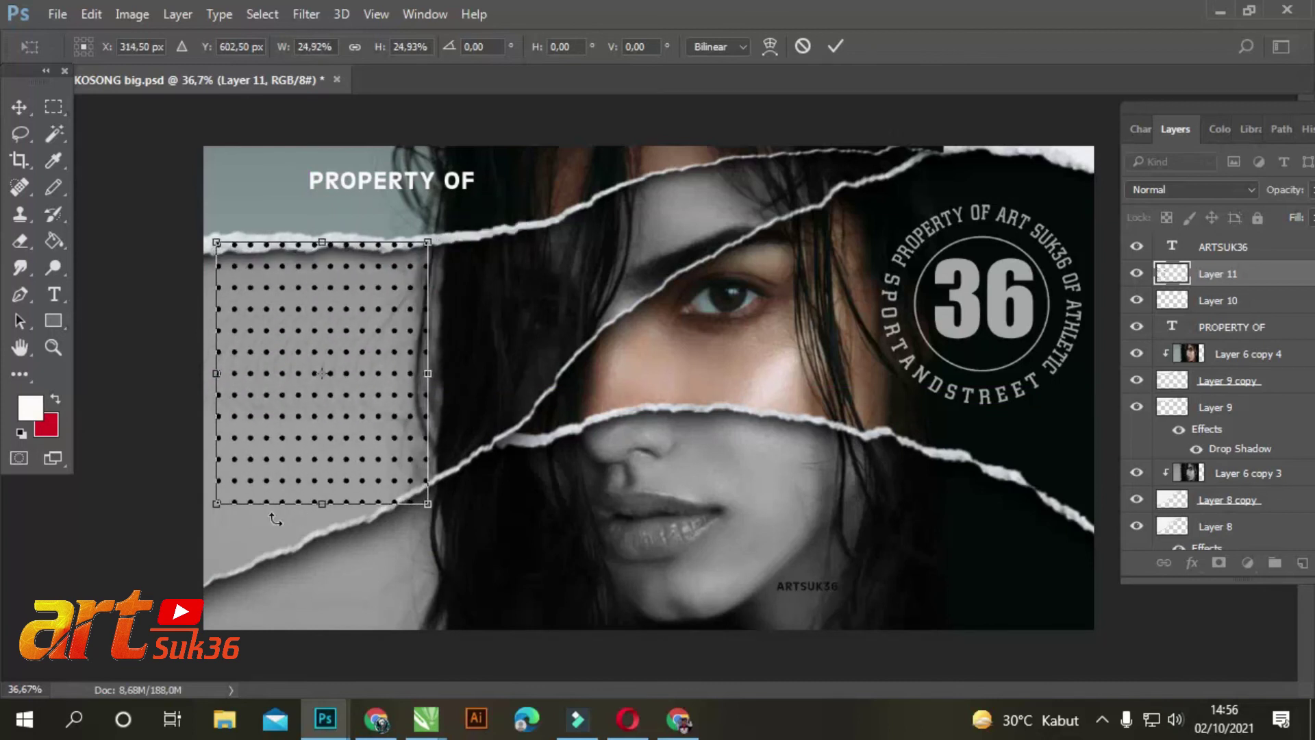
drag(370, 343, 334, 449)
drag(401, 319, 456, 242)
drag(409, 352, 411, 340)
key(Return)
Erase the dots spilling below the lower torn edge and soften those along the upper tear and beside the hair
click(22, 239)
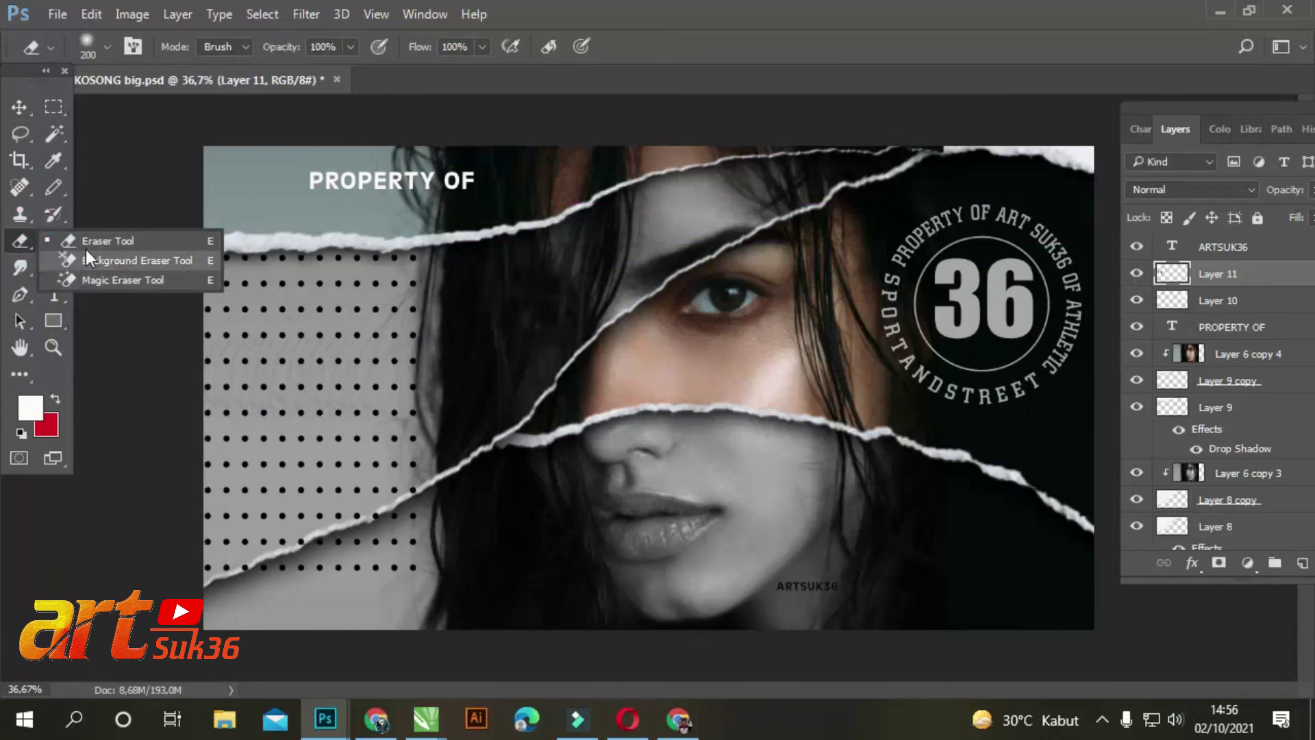
click(108, 241)
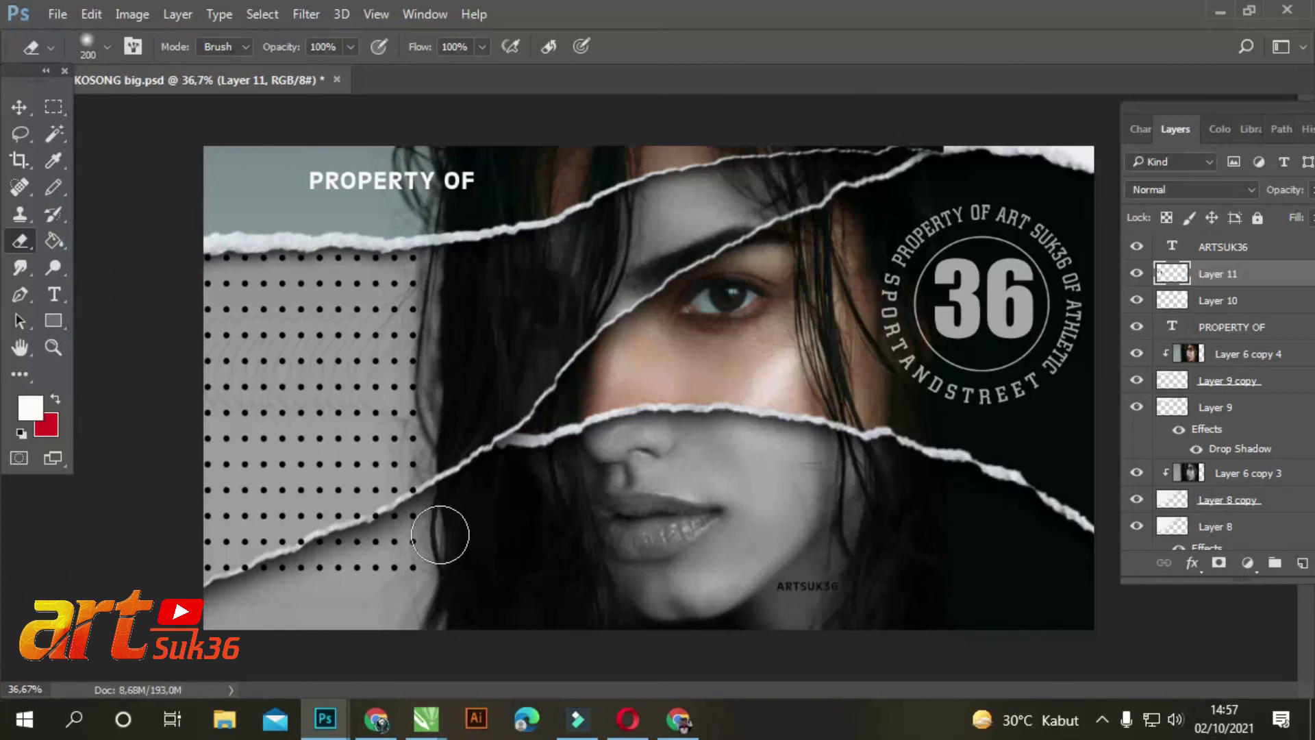
mouse_move(446, 505)
mouse_down()
mouse_move(392, 557)
mouse_move(396, 528)
mouse_move(355, 567)
mouse_move(332, 567)
mouse_move(378, 524)
mouse_move(350, 577)
mouse_move(311, 557)
mouse_move(264, 585)
mouse_up()
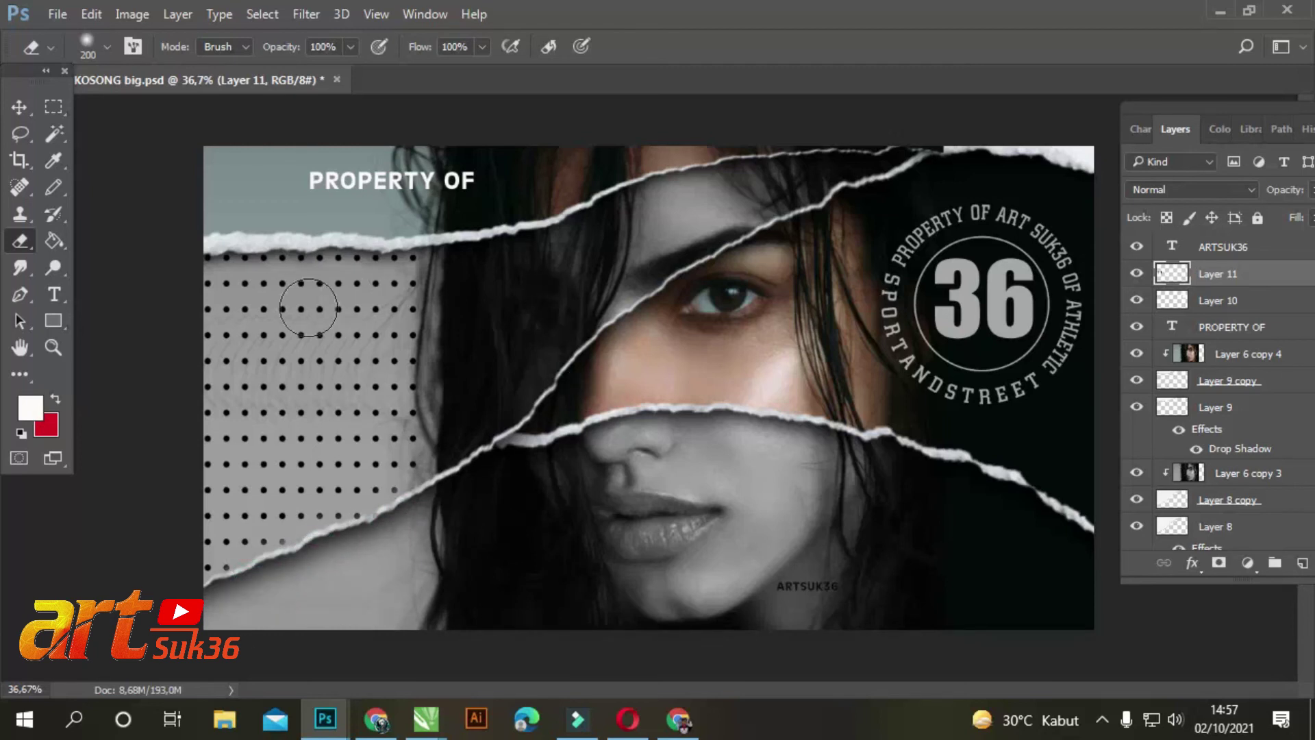
drag(354, 245, 200, 248)
mouse_move(452, 313)
mouse_down()
mouse_move(409, 280)
mouse_move(396, 367)
mouse_move(411, 428)
mouse_move(404, 493)
mouse_up()
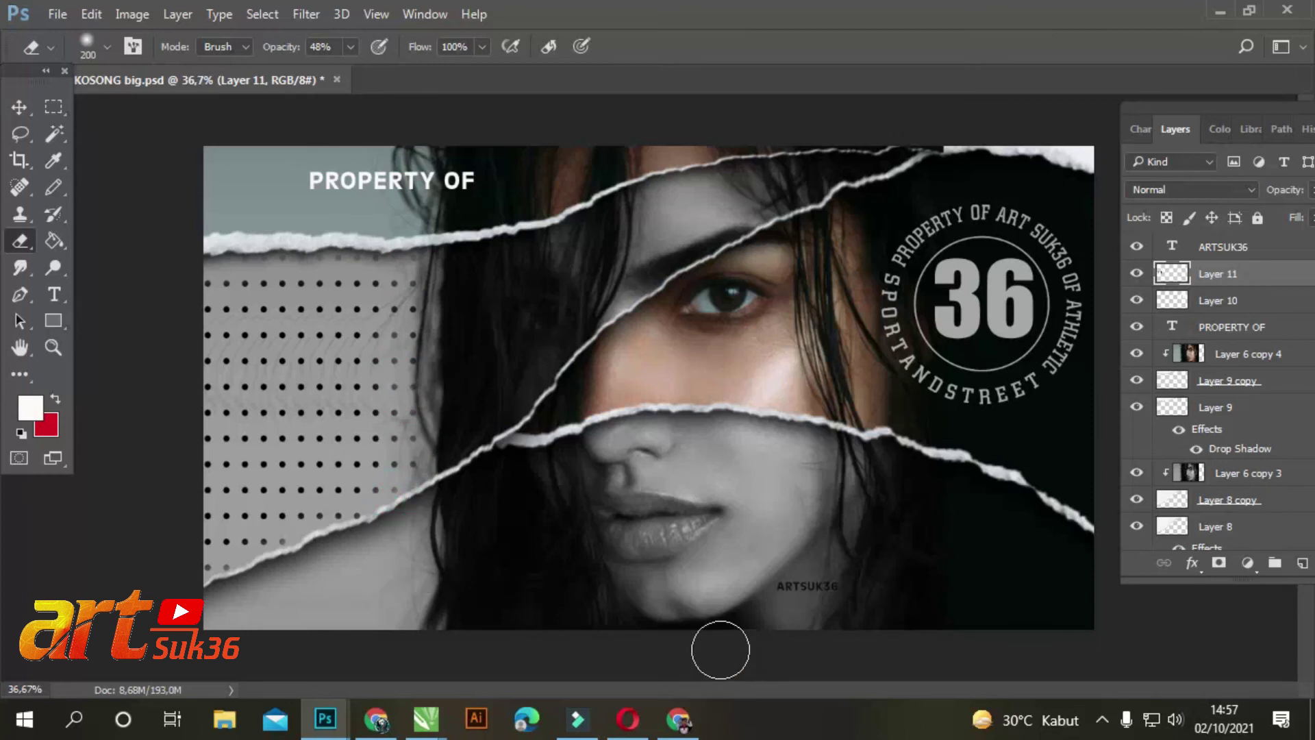
Fade the whole dot pattern with the Eraser at brush size 1000 and 48% opacity
key(bracketright)
key(bracketright)
key(bracketright)
key(bracketright)
key(bracketright)
key(bracketright)
key(bracketright)
key(bracketright)
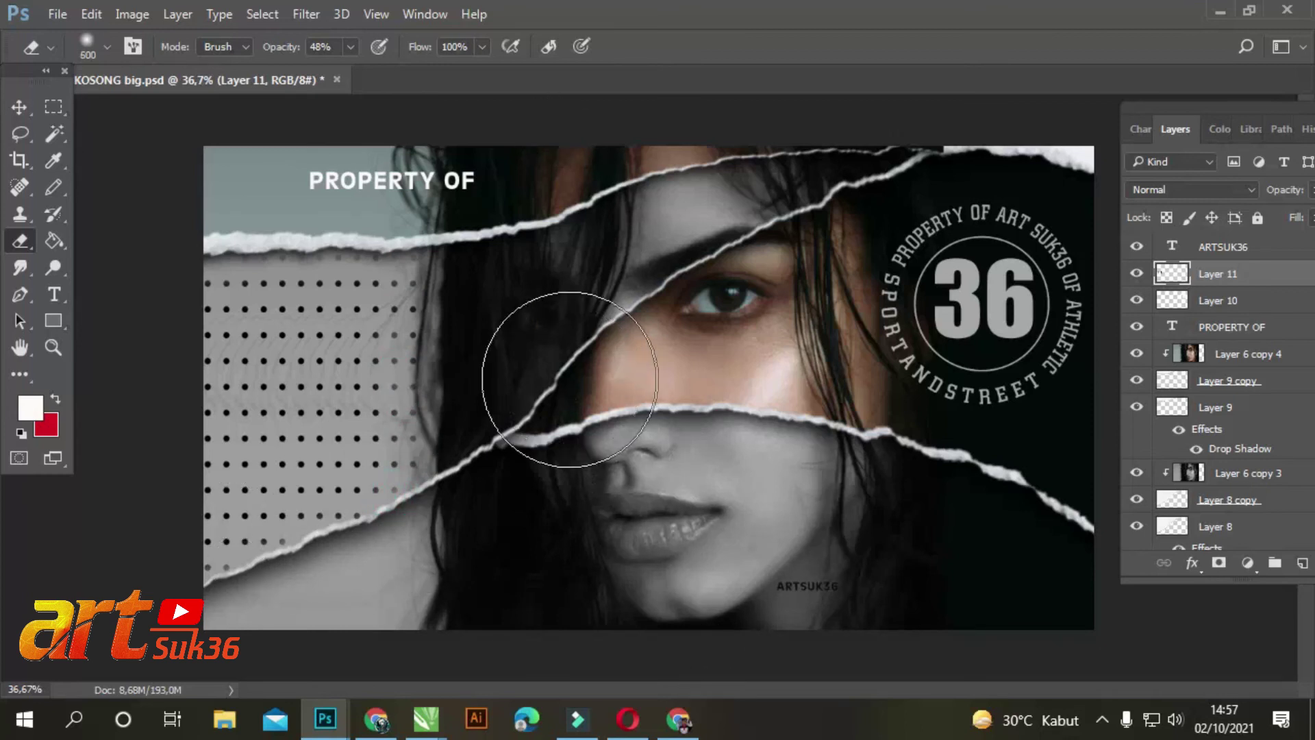
drag(279, 382, 220, 470)
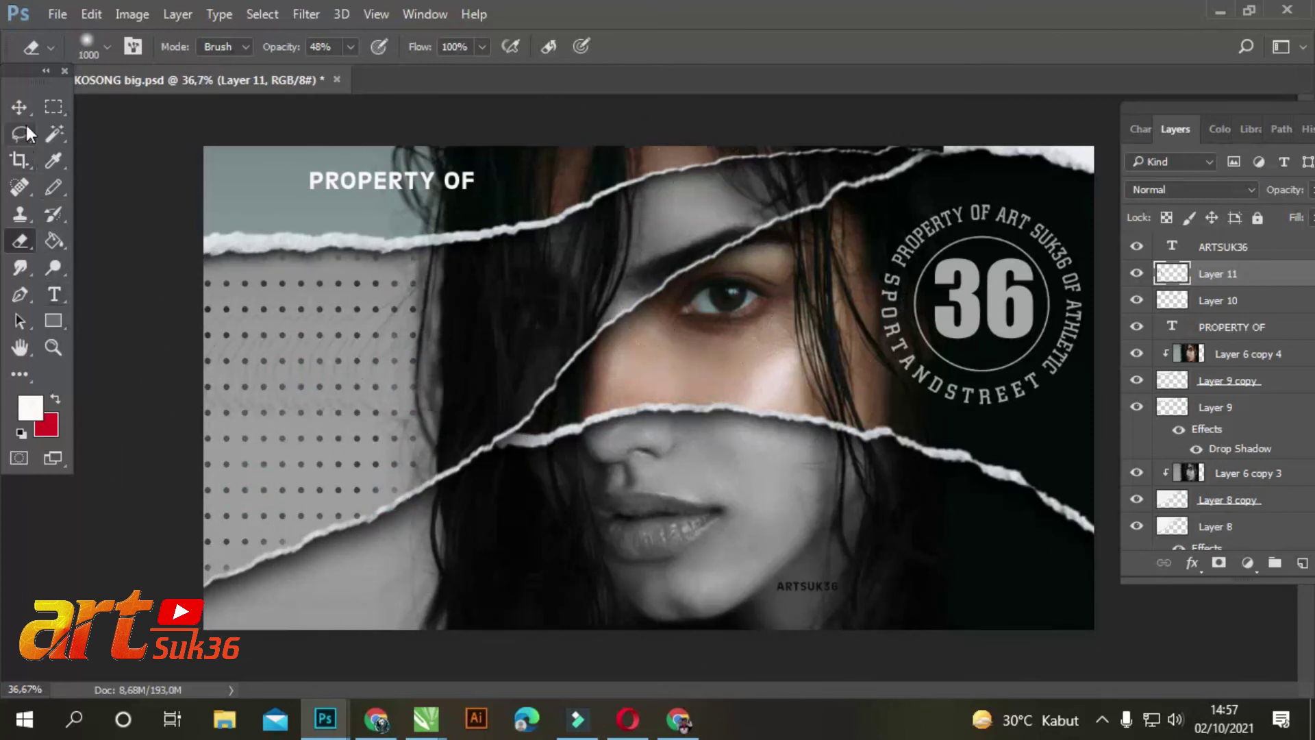
key(v)
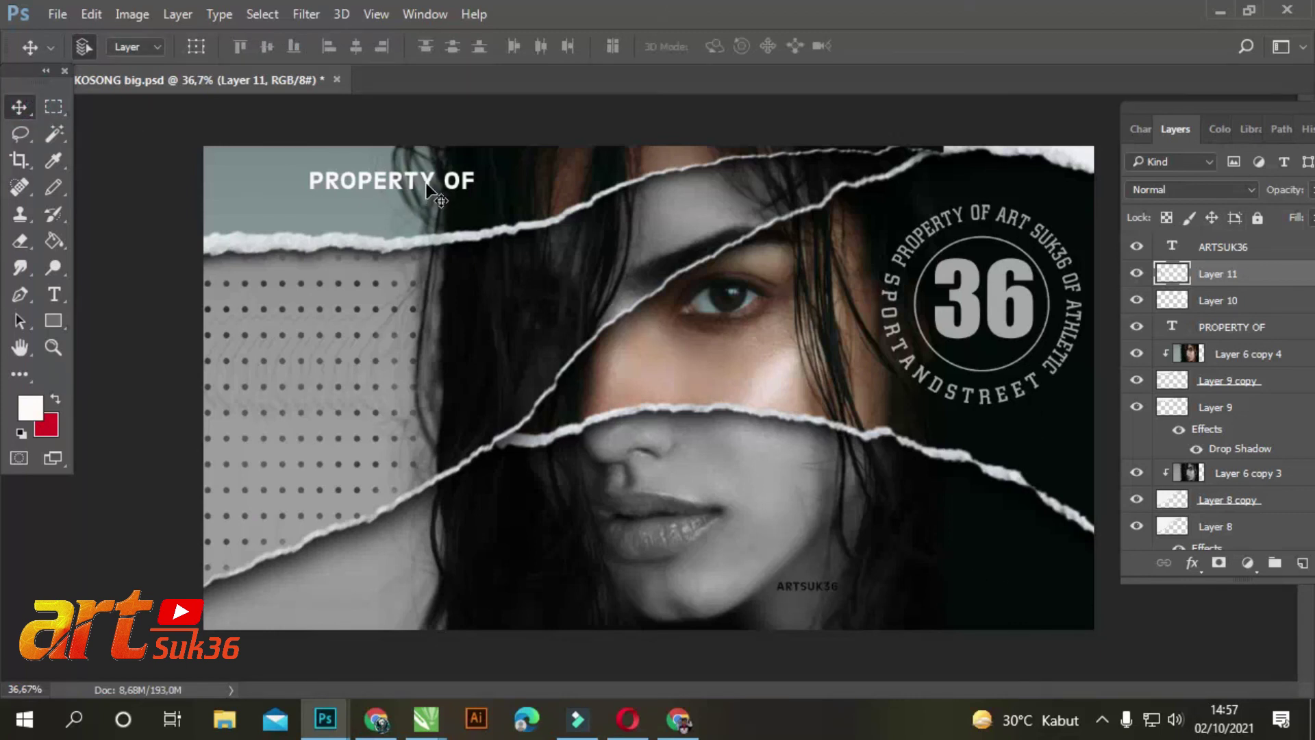
Enlarge the ARTSUK36 text to about 1126% across the lower portrait and place its layer beneath Layer 7
drag(796, 586, 404, 328)
key(ctrl+t)
drag(840, 504, 1025, 462)
drag(394, 593, 326, 608)
drag(738, 507, 828, 486)
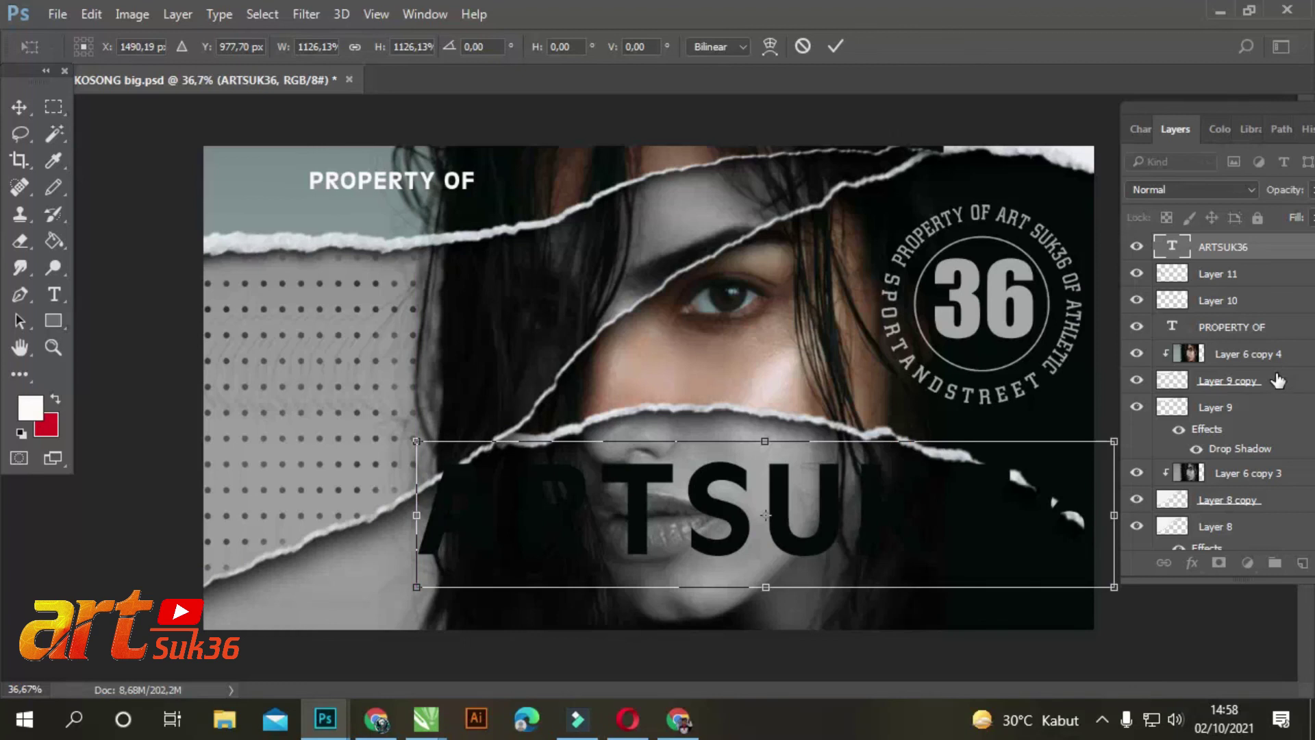
scroll(1279, 381, down, 5)
Turn the ARTSUK36 text into a white outline using a single Stroke effect and 0% fill opacity
double_click(1264, 458)
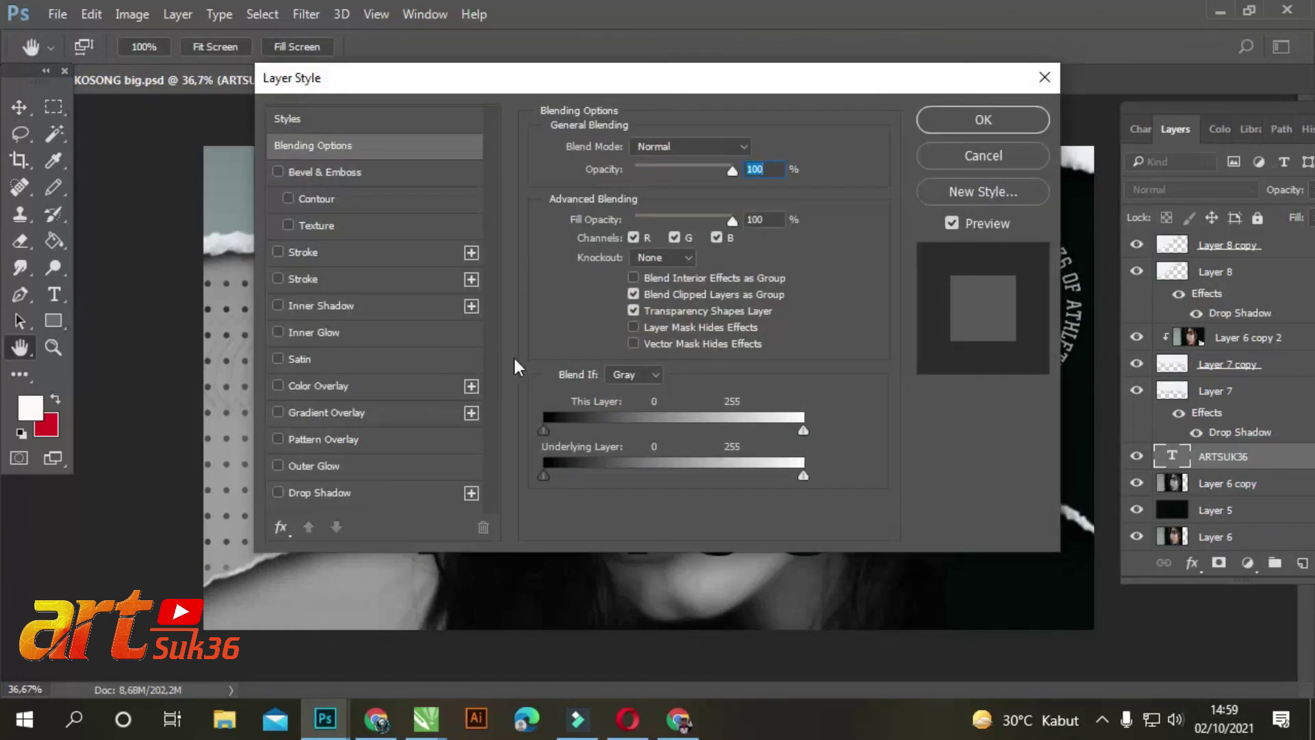
click(278, 252)
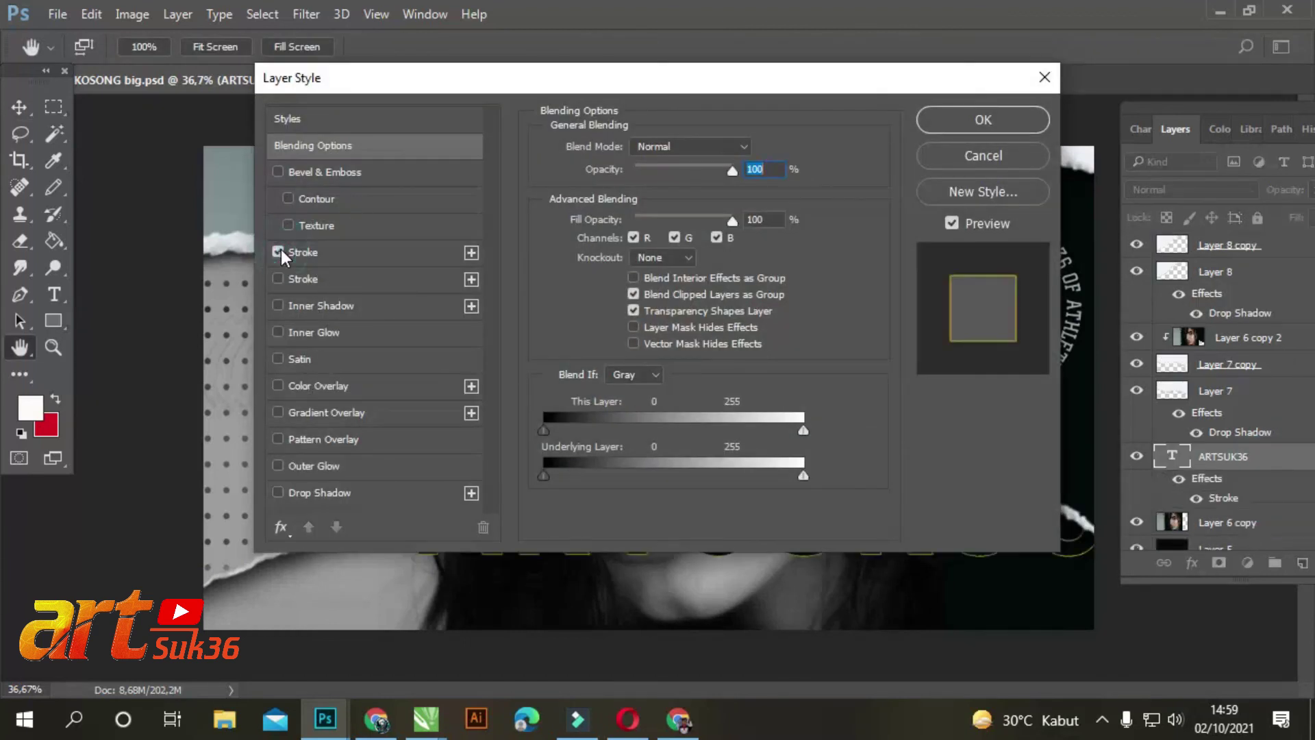
drag(730, 219, 619, 231)
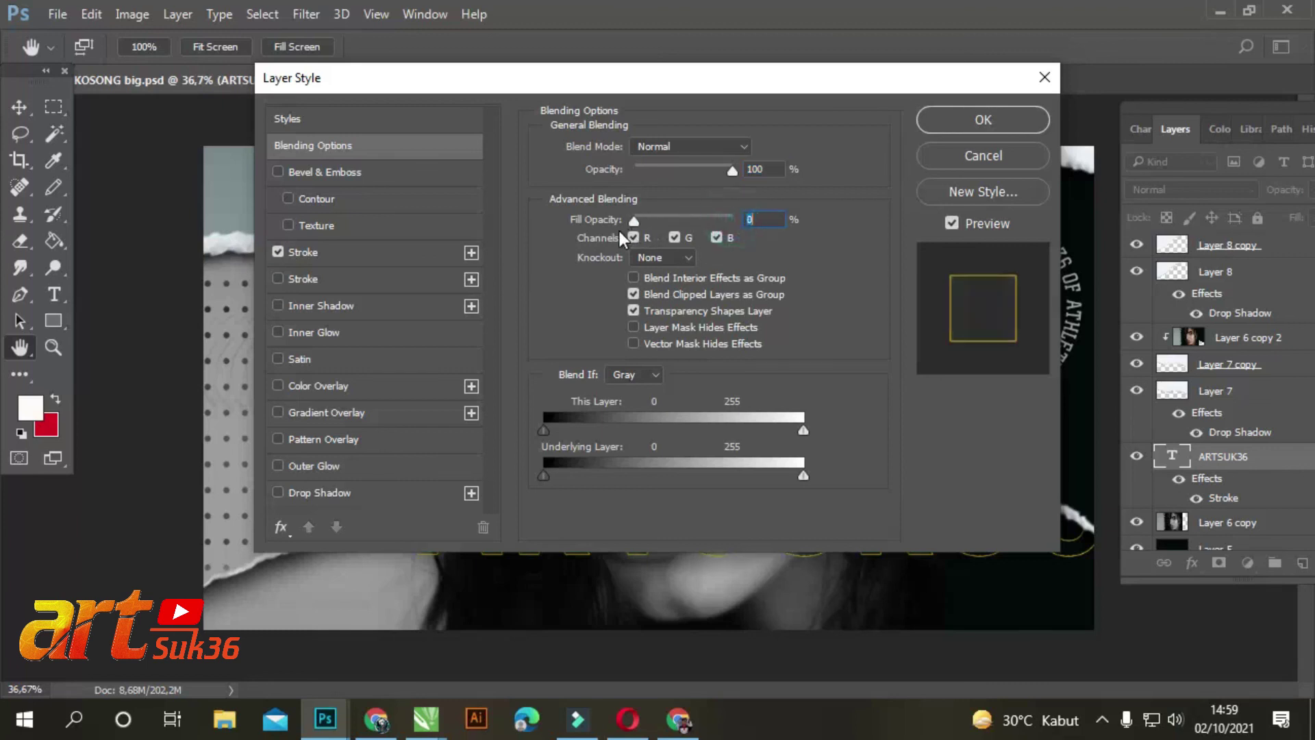
click(278, 279)
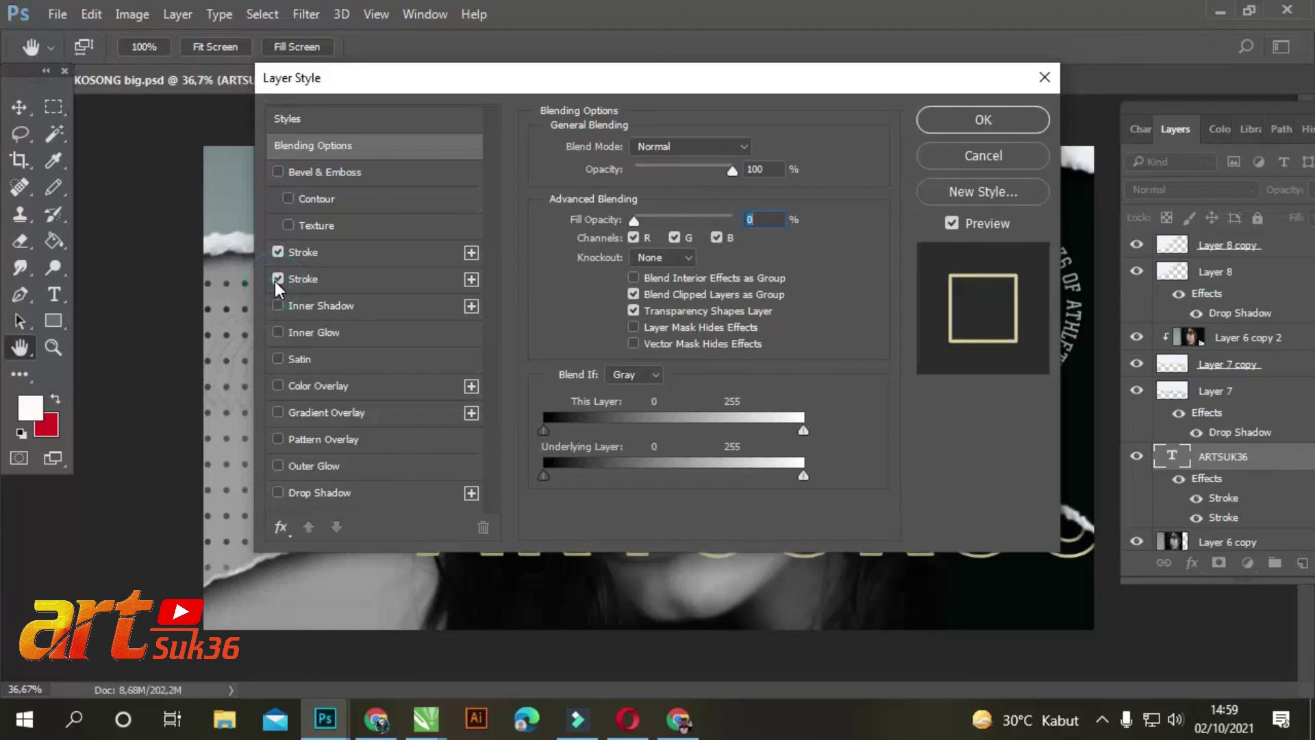
click(278, 252)
mouse_move(735, 170)
mouse_down()
mouse_move(694, 170)
mouse_move(751, 174)
mouse_up()
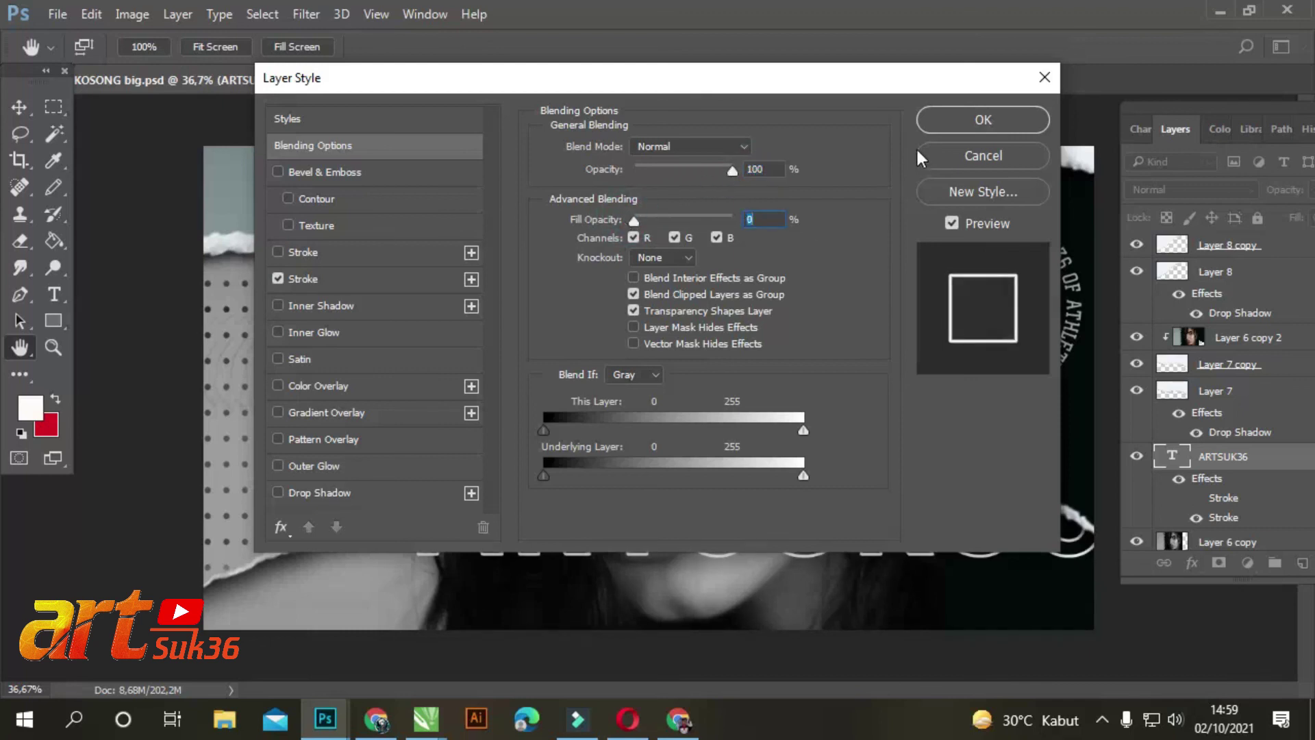
click(957, 119)
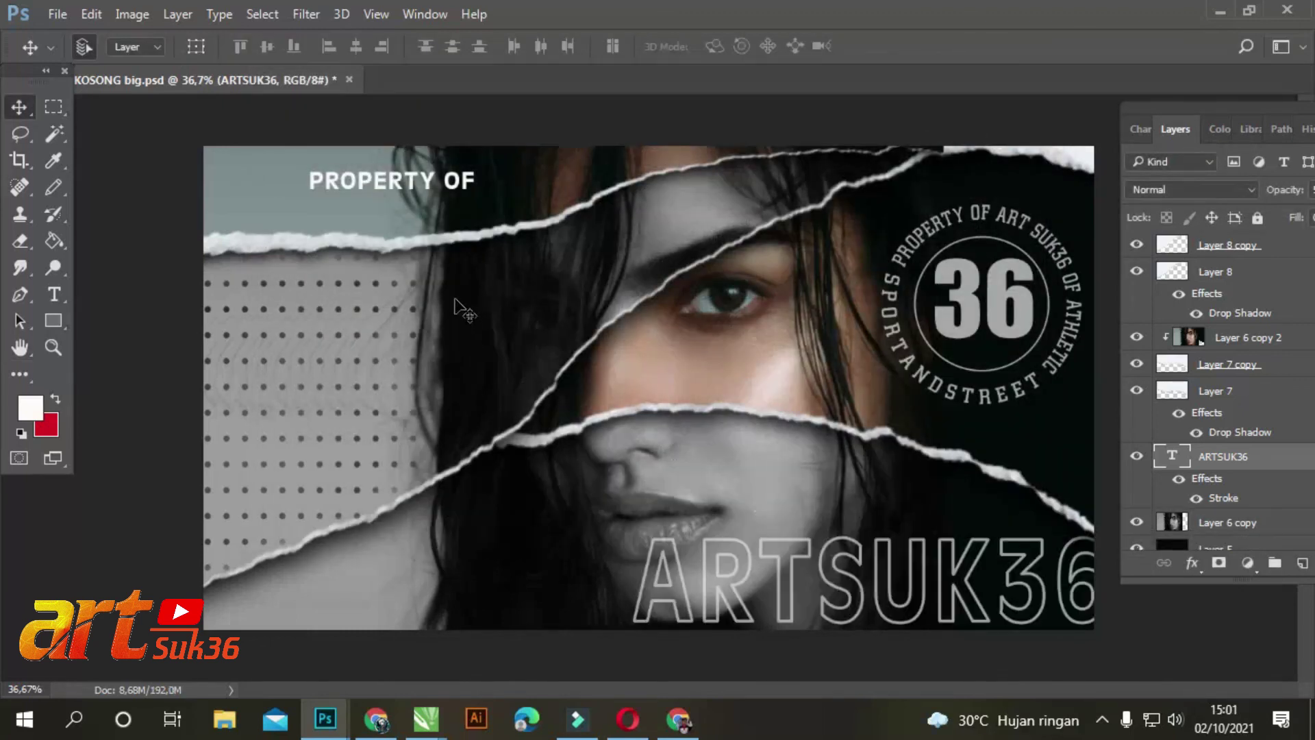
Shrink the PROPERTY OF text and align it beside the top of the letter A in ARTSUK36
drag(472, 189, 654, 537)
key(ctrl+t)
key(Return)
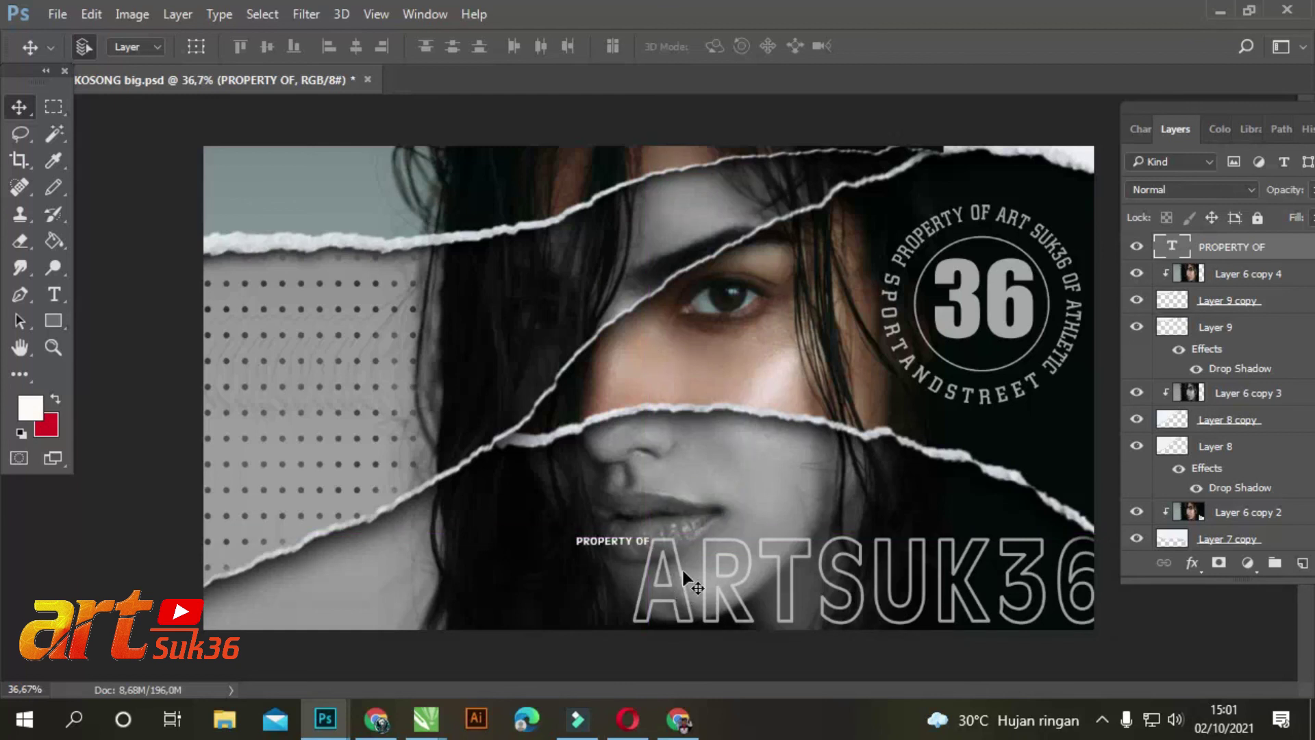
key(Down)
Lower the opacity of the PROPERTY OF text to 63%
drag(1277, 116, 1220, 109)
click(1302, 192)
drag(1285, 218, 1288, 223)
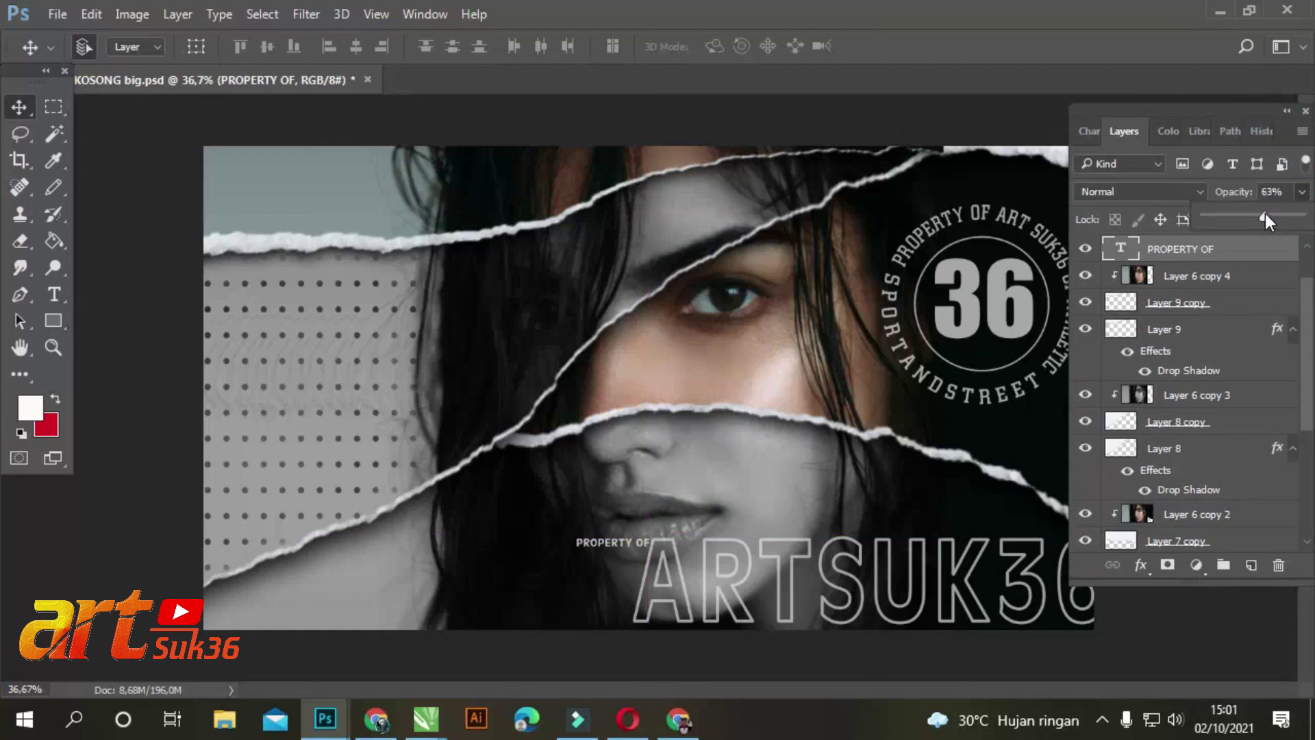
click(1057, 75)
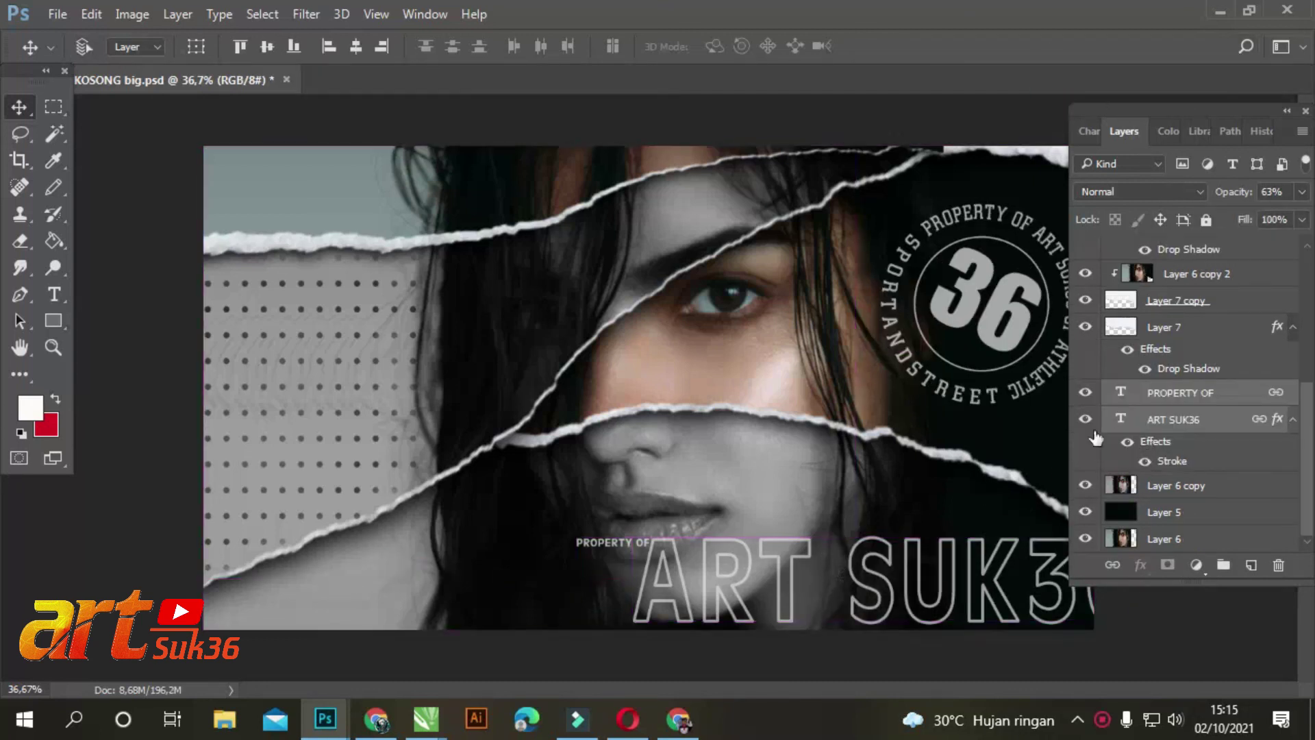
Scale the linked PROPERTY OF and ART SUK36 texts up to about 209% and reposition them across the lower portrait
key(ctrl+t)
drag(571, 531, 26, 244)
drag(791, 456, 775, 407)
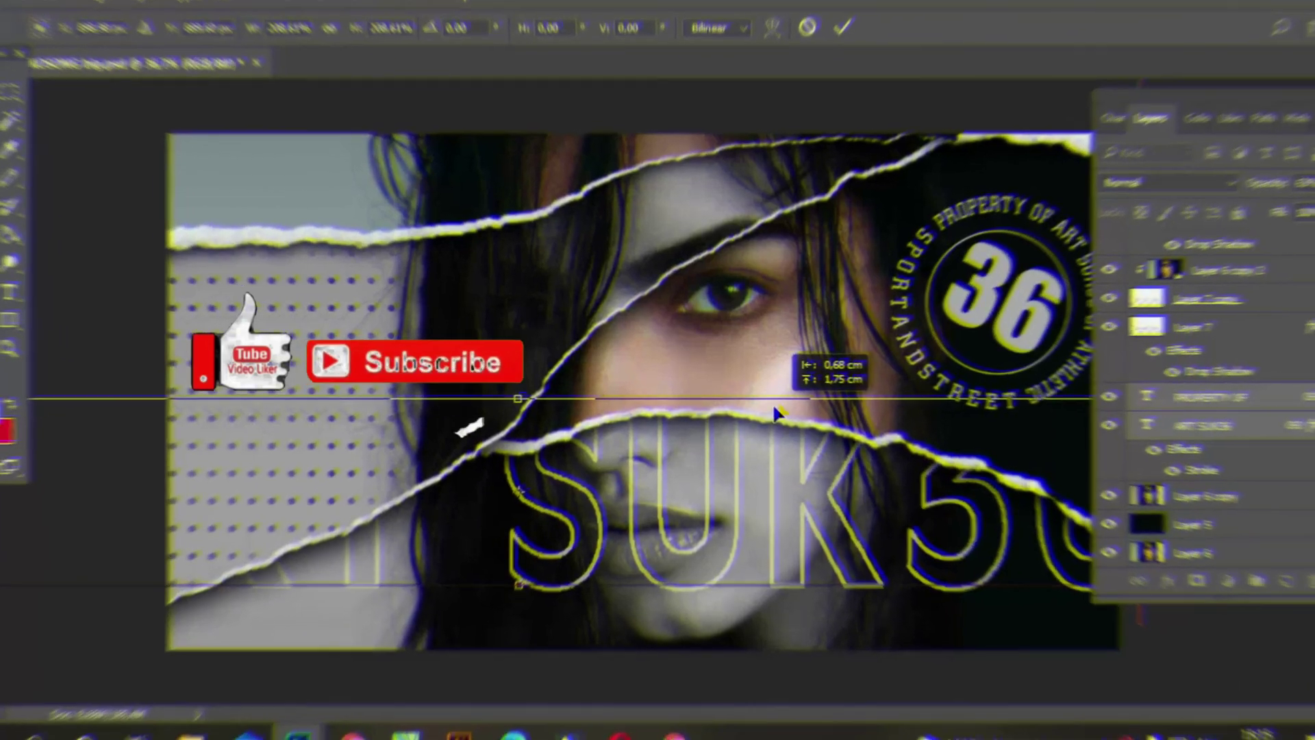